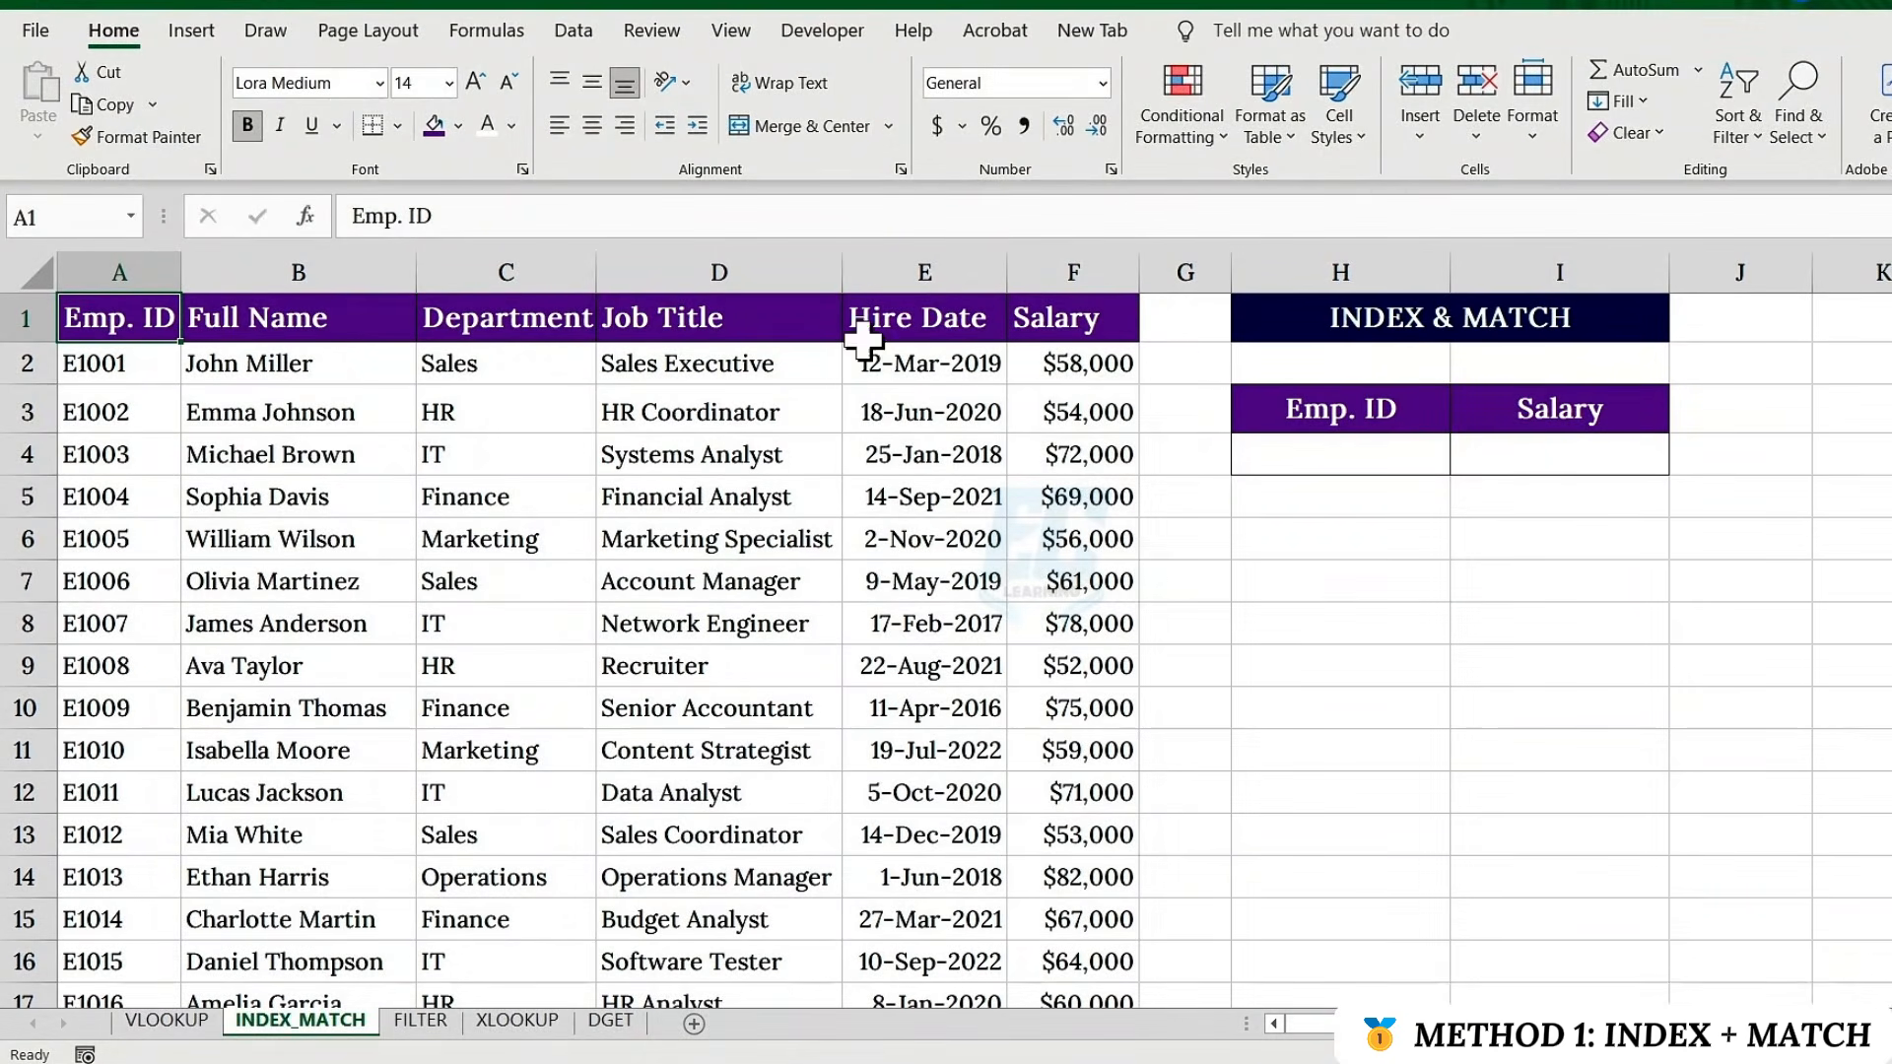
# Add a drop-down list to cell H4 using list data validation with the employee IDs in A2:A31 as source
pyautogui.click(1272, 317)
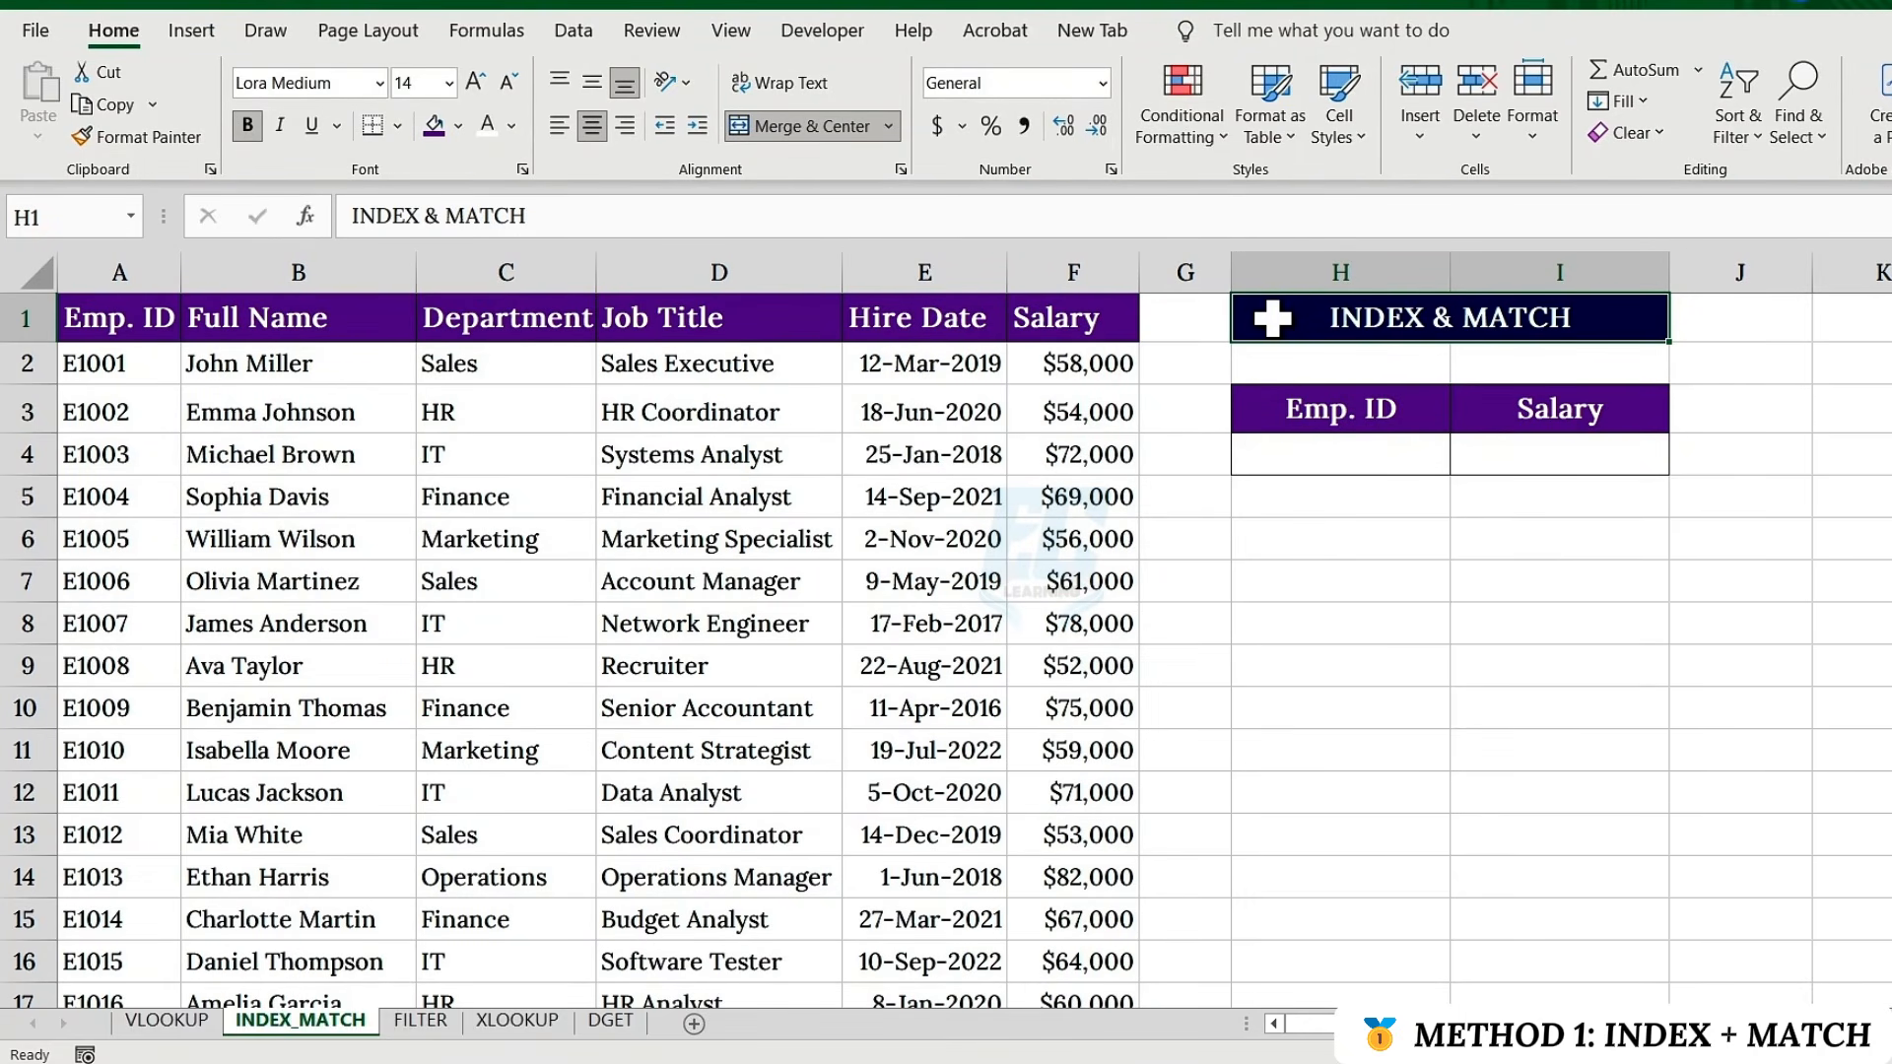
pyautogui.click(1277, 410)
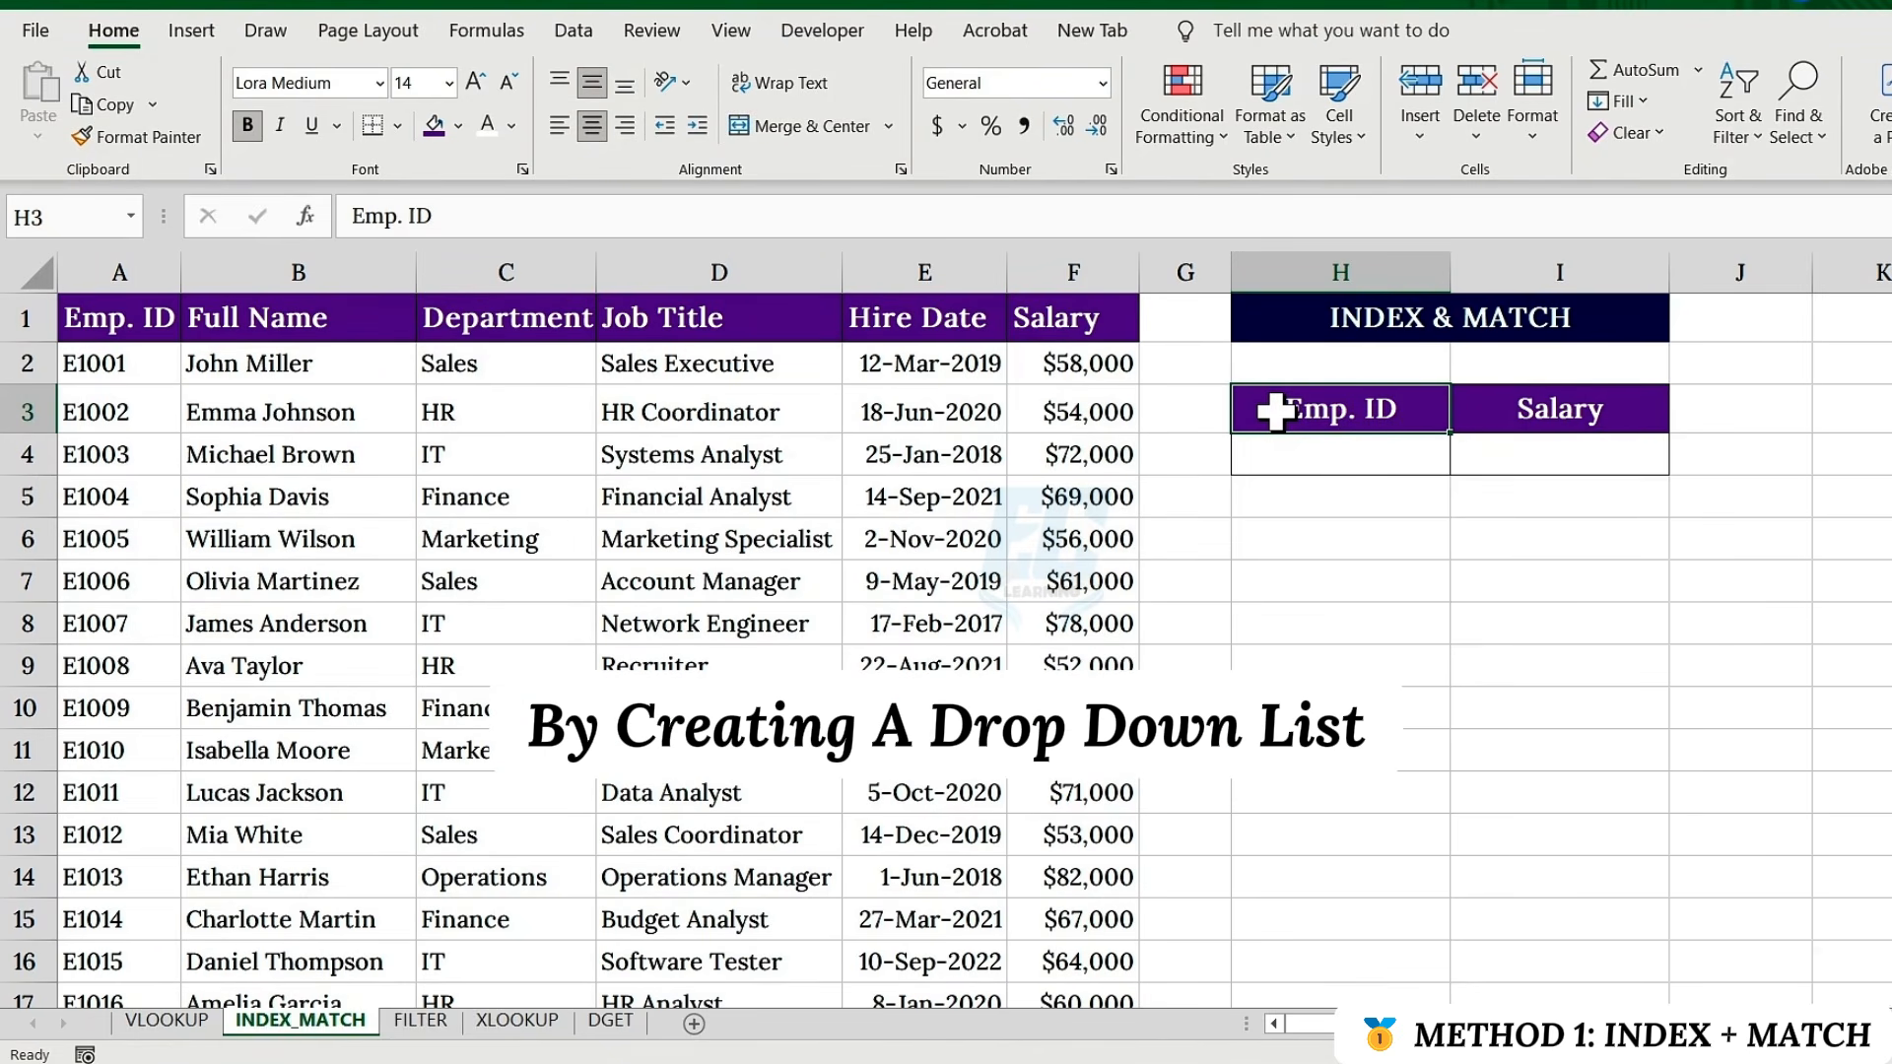
pyautogui.click(1306, 453)
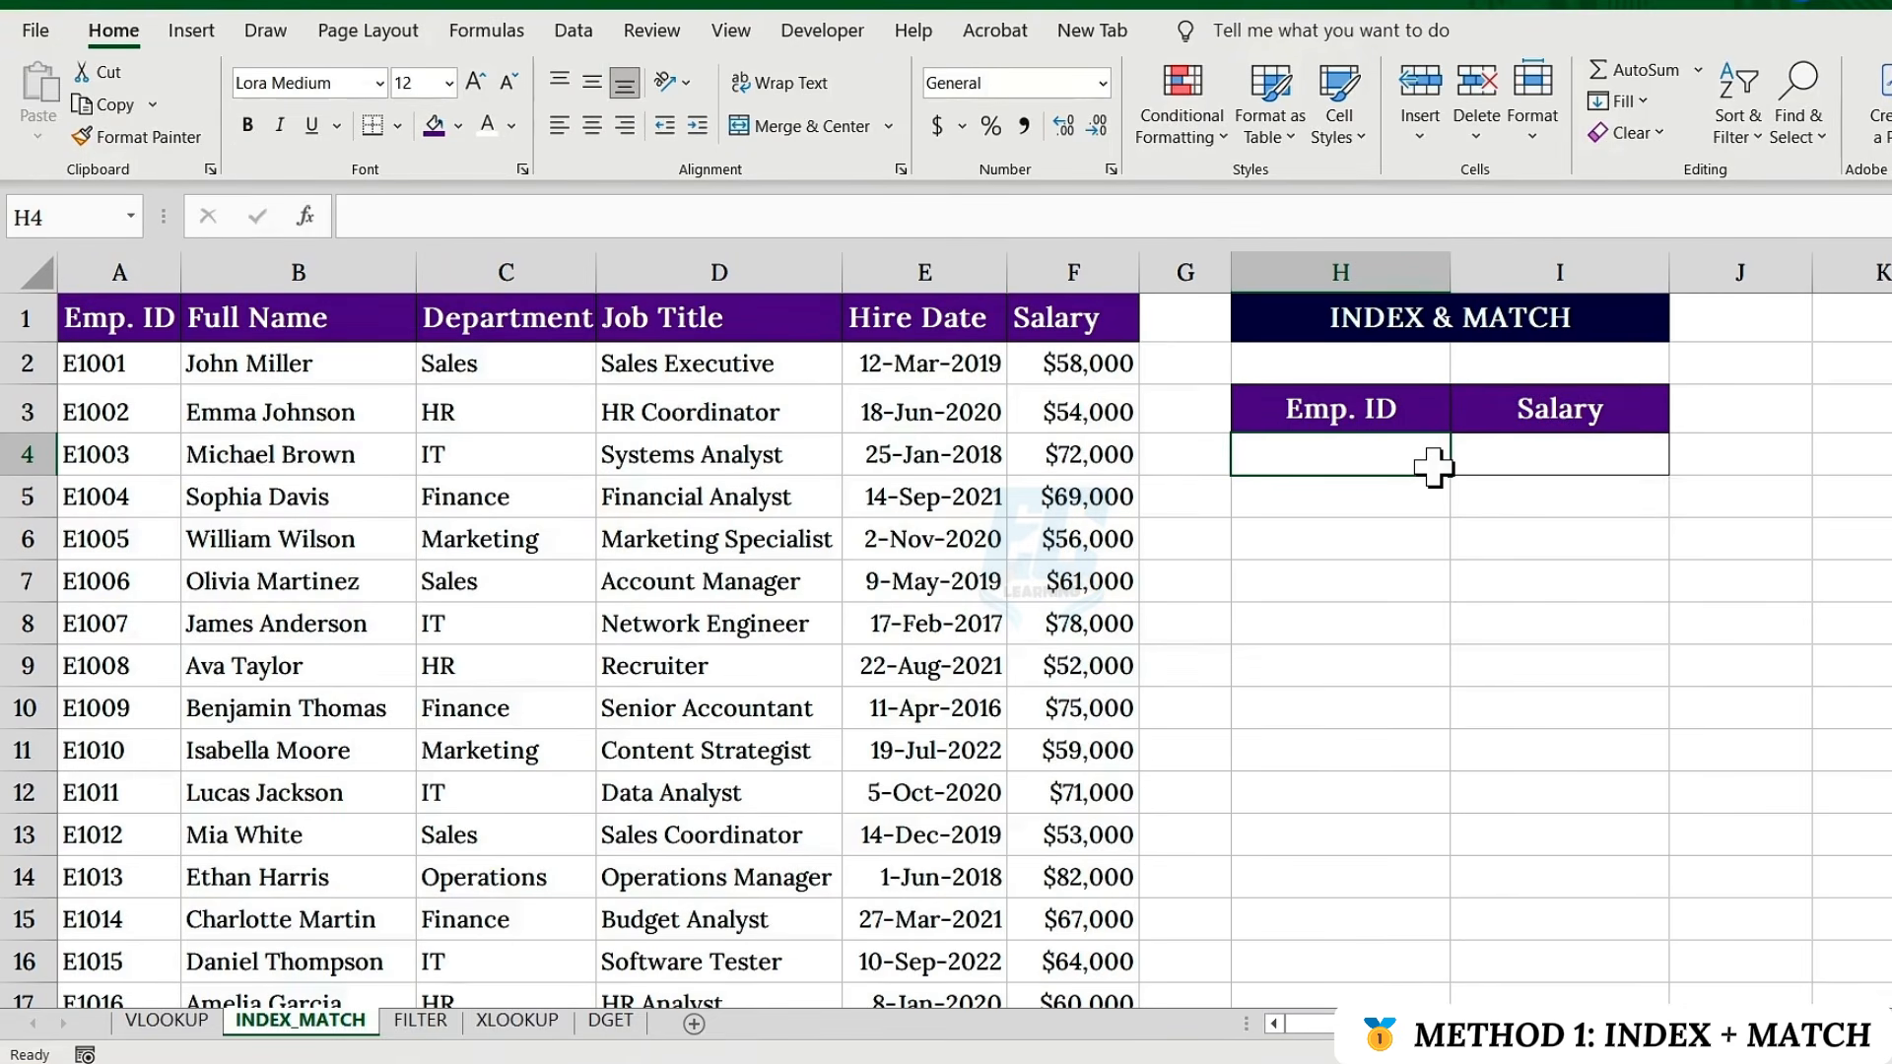
pyautogui.click(589, 37)
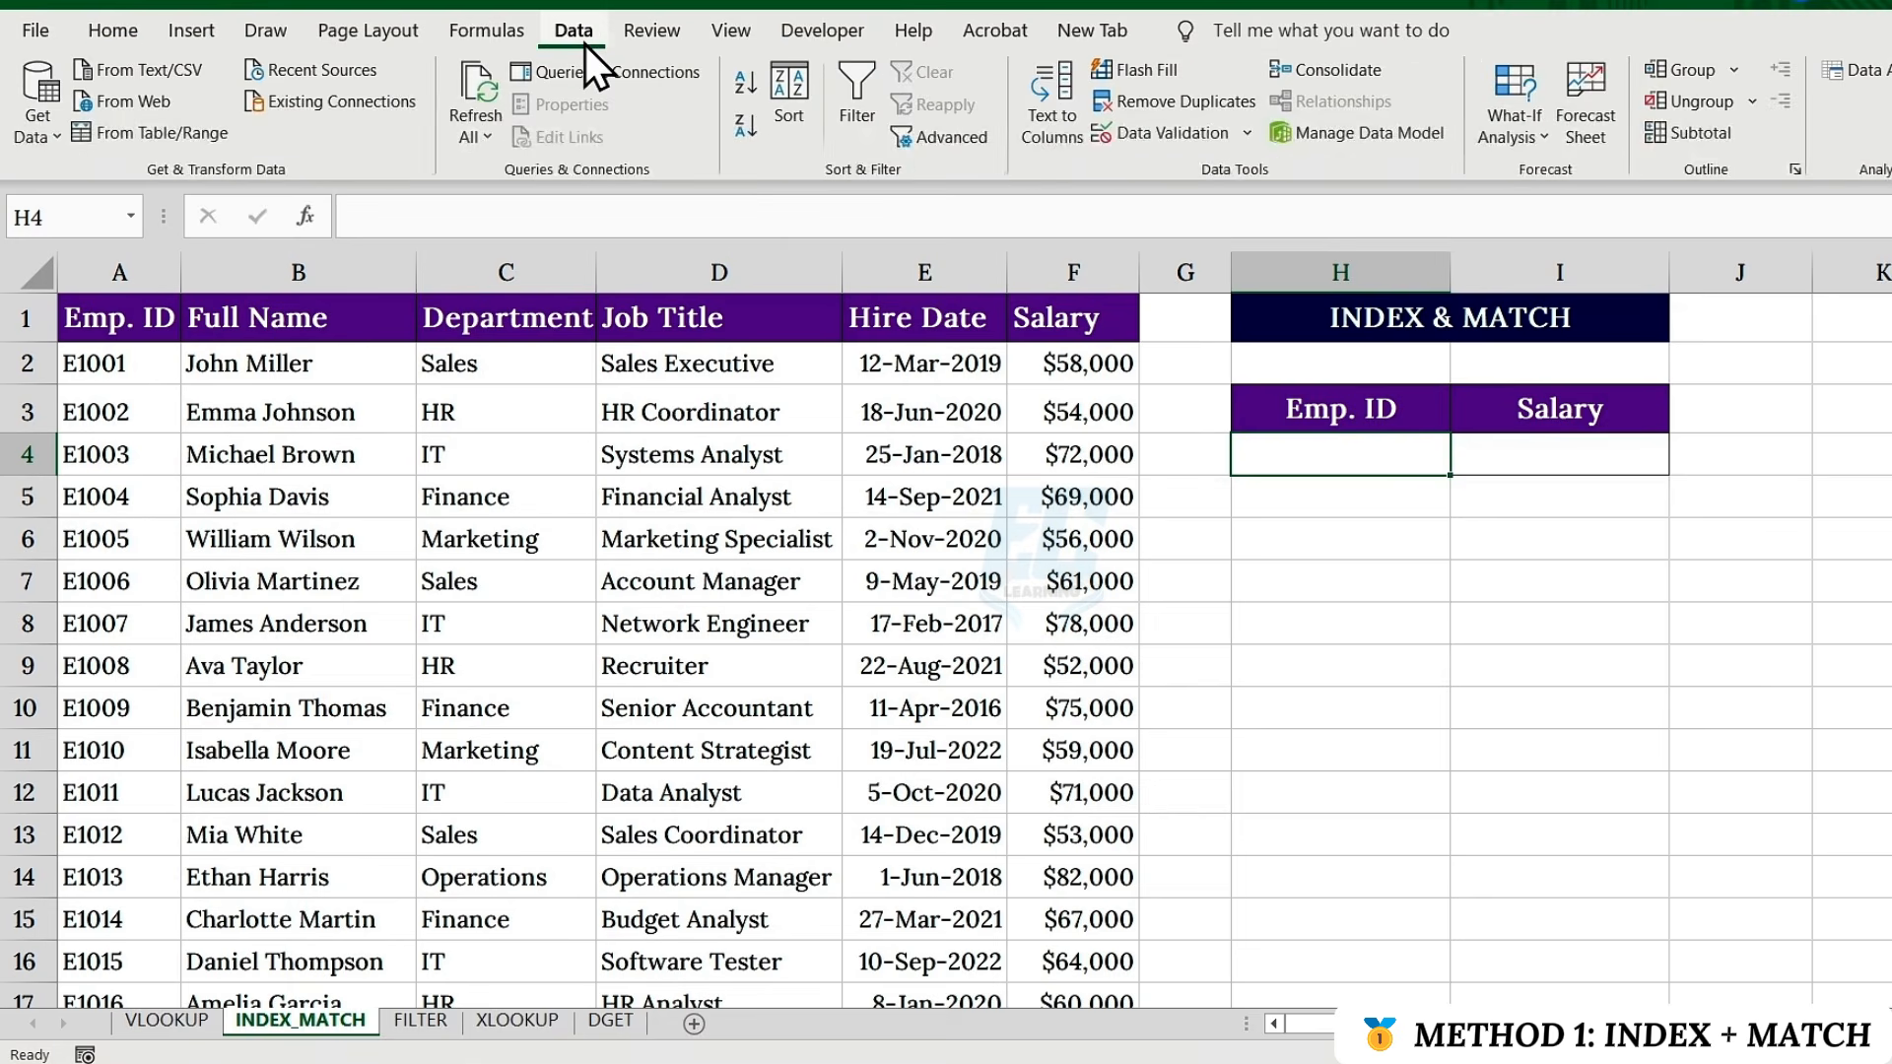
pyautogui.click(1144, 132)
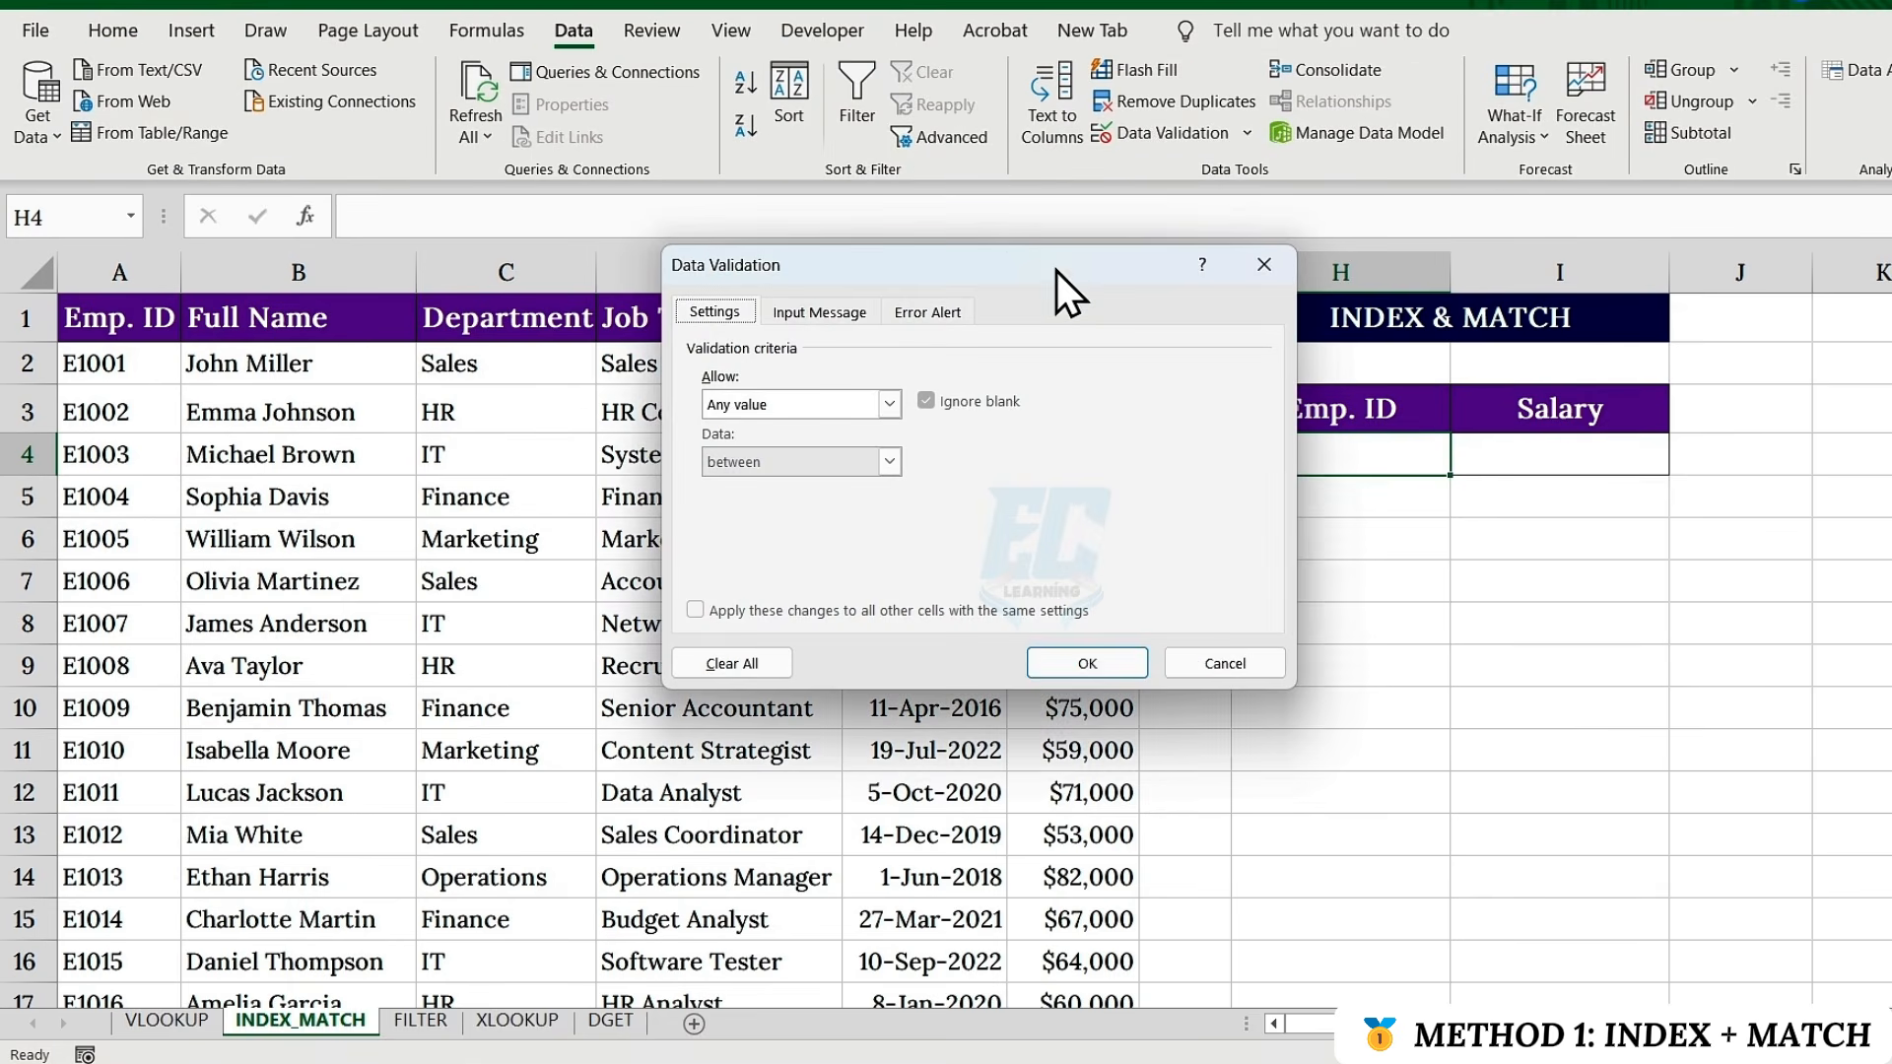
pyautogui.click(887, 404)
pyautogui.click(739, 485)
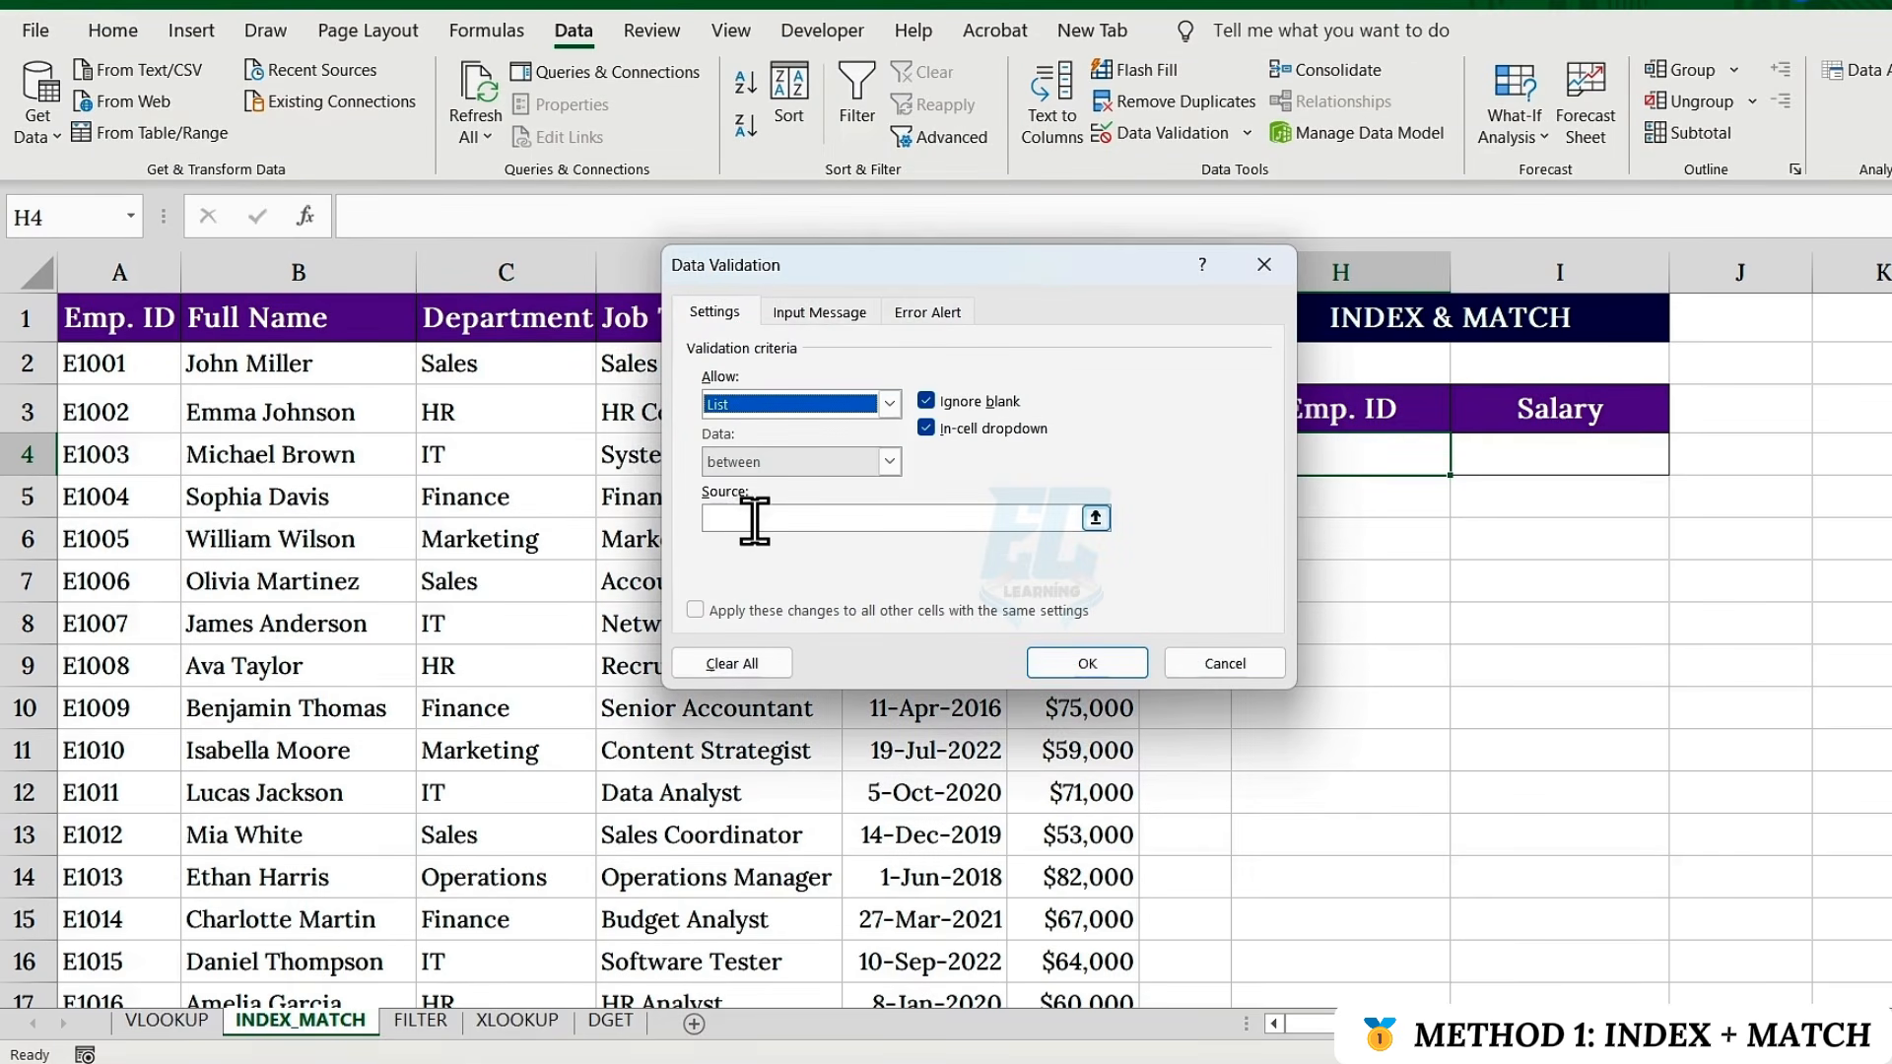
pyautogui.click(754, 519)
pyautogui.click(153, 365)
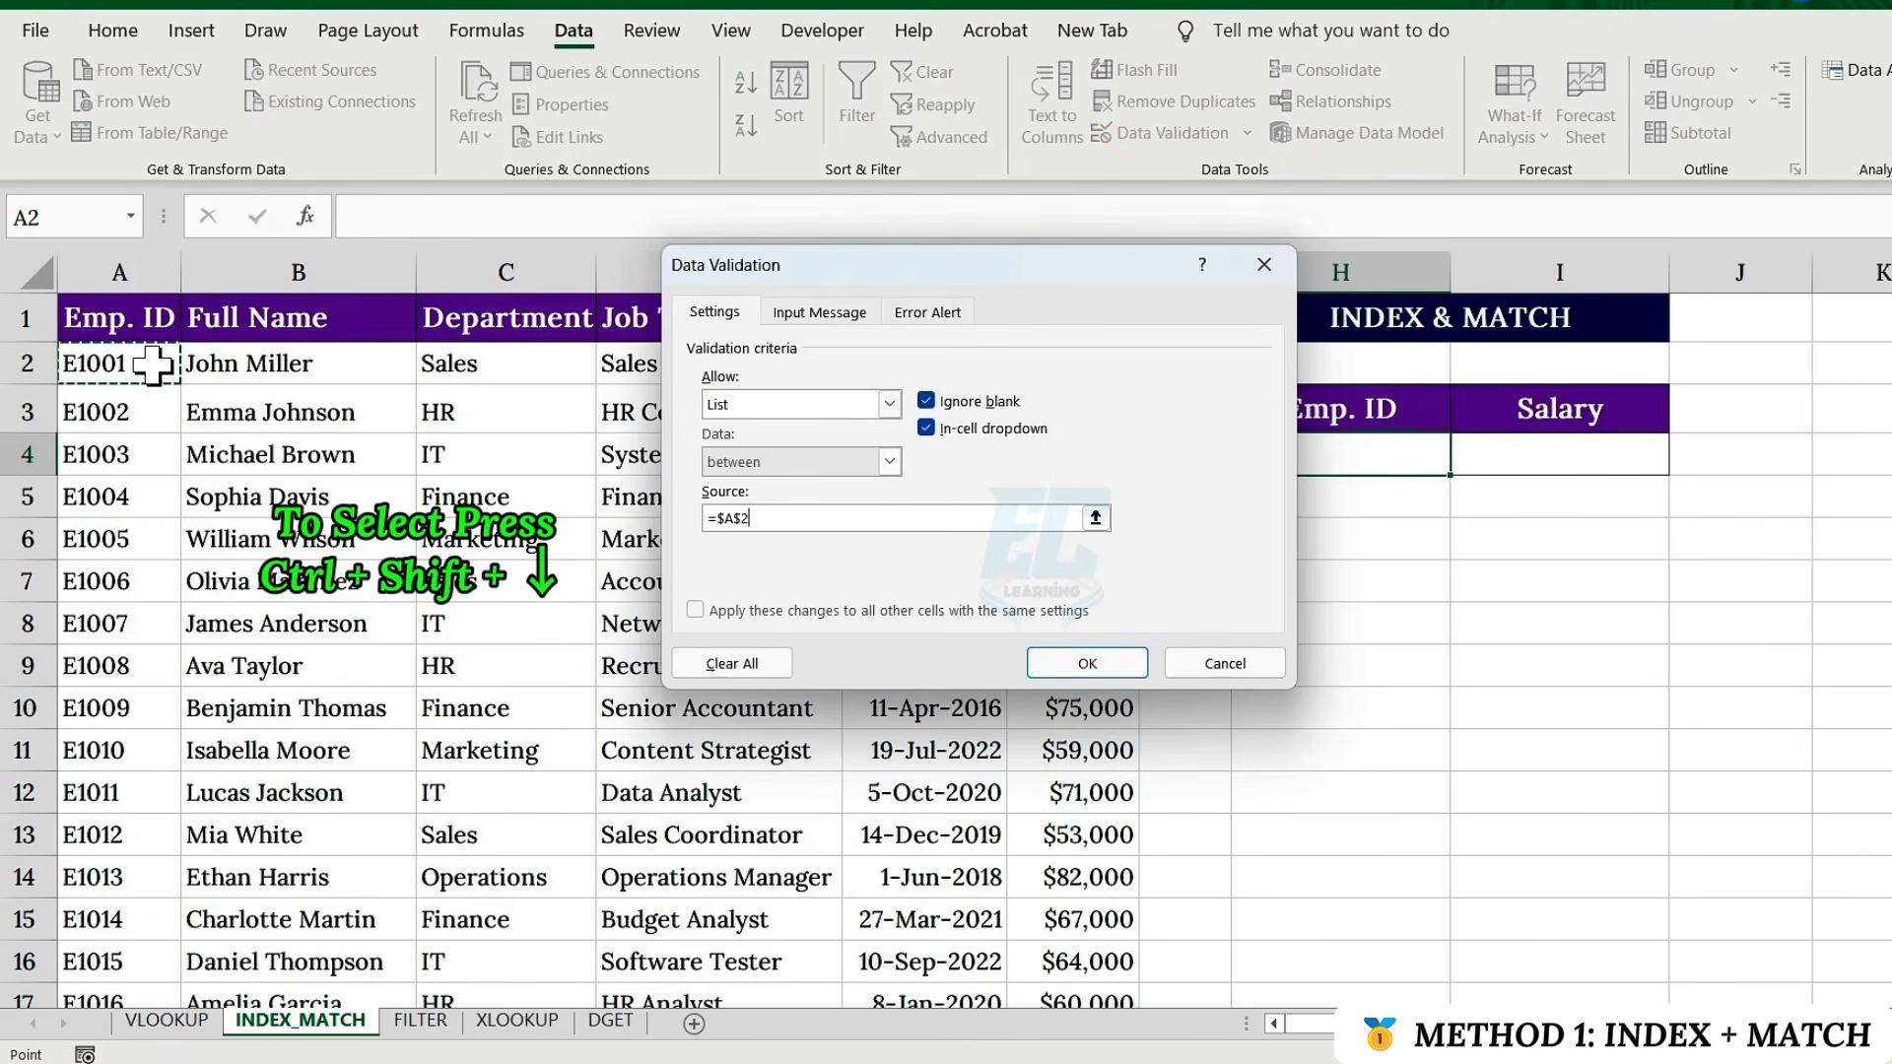
pyautogui.hotkey('ctrl', 'shift', 'Down')
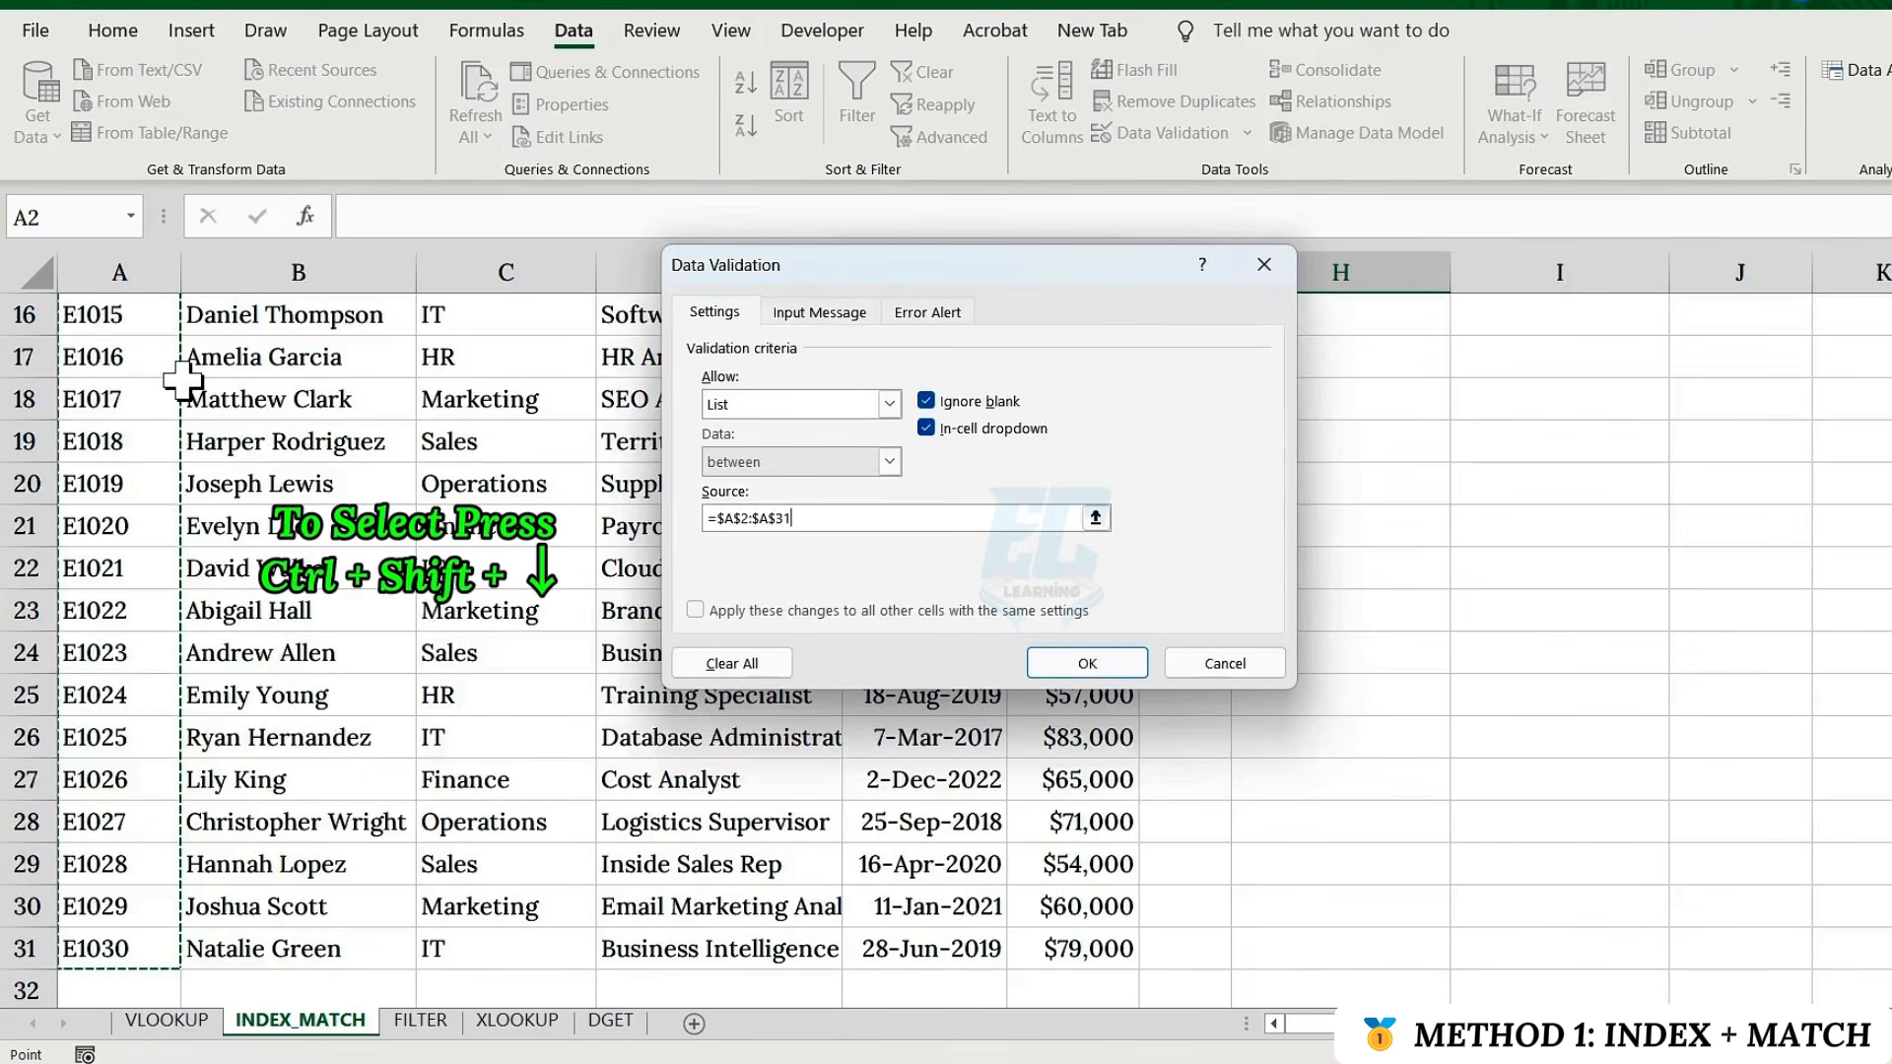
pyautogui.click(1088, 664)
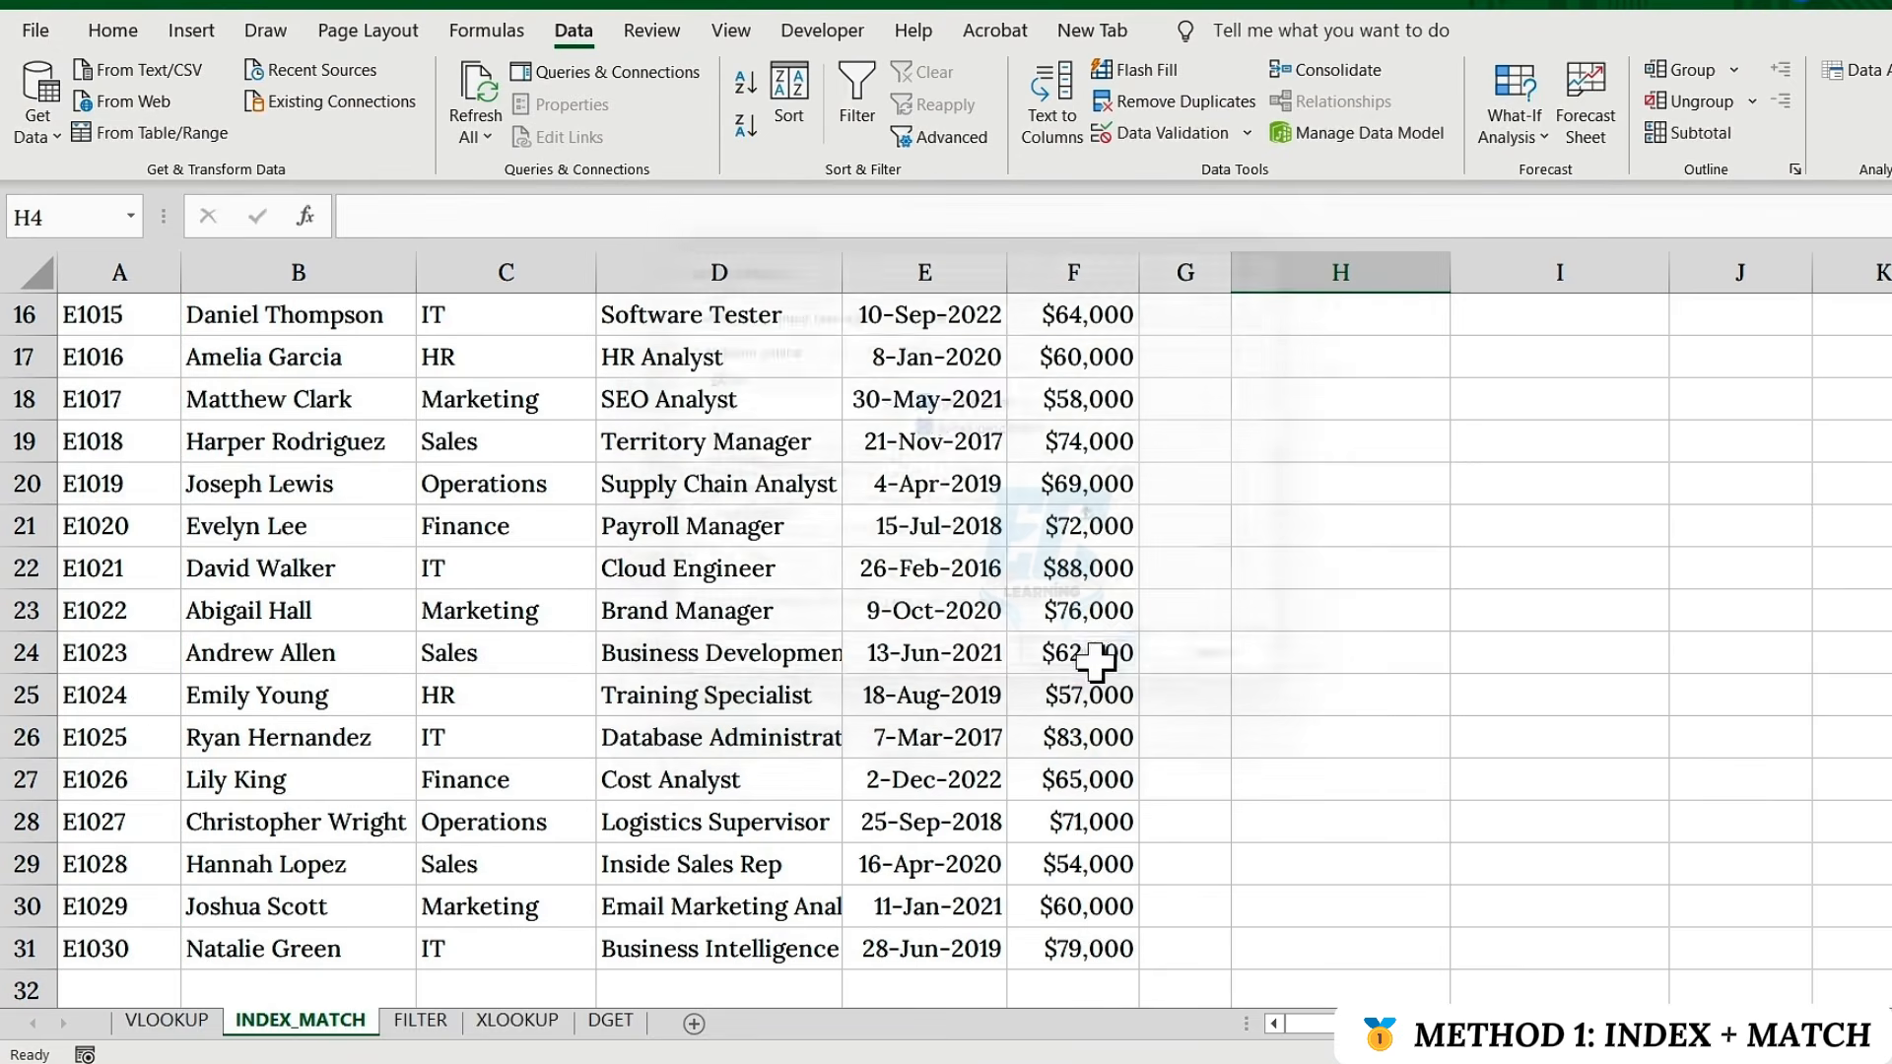
# Try the drop-down in H4 by choosing E1004, and finish with E1009 selected
pyautogui.click(1461, 459)
pyautogui.click(1332, 532)
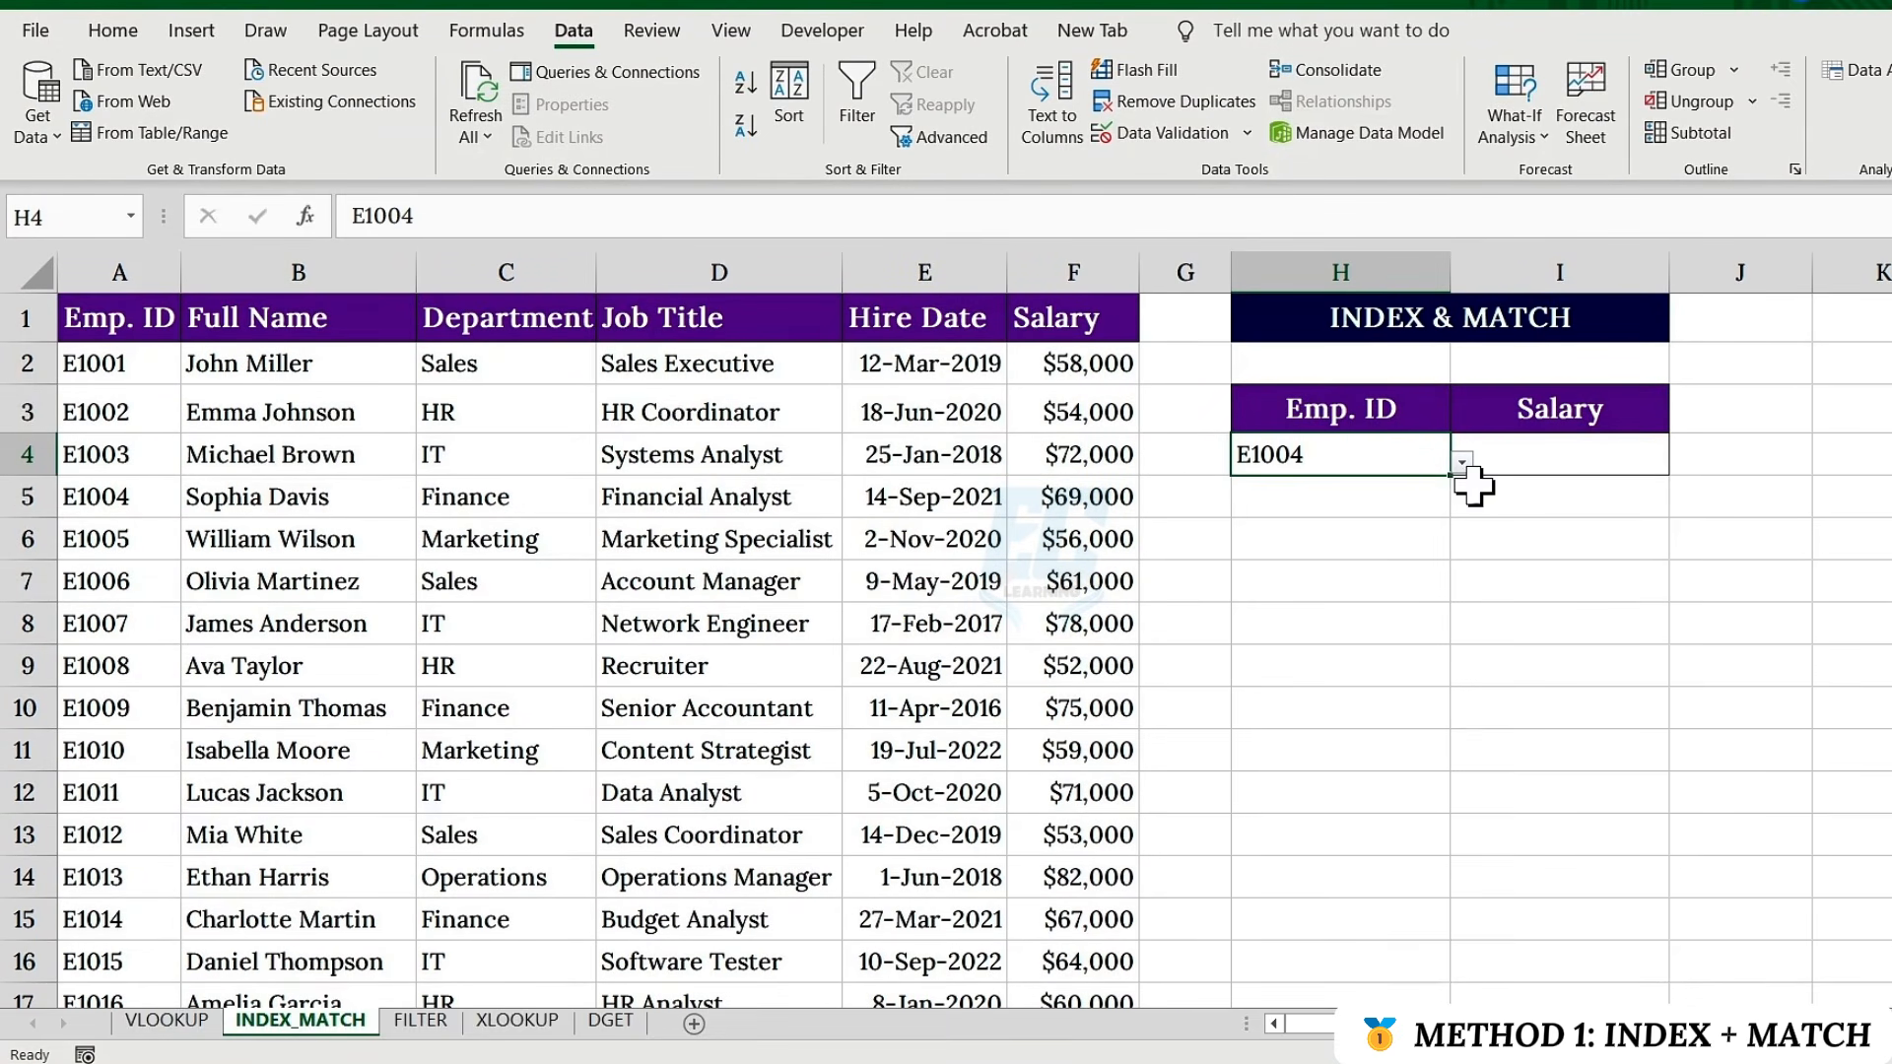
pyautogui.click(1463, 463)
pyautogui.click(1334, 589)
# Start an INDEX formula in cell I4 with the salary range F2:F31 as its array
pyautogui.click(1522, 456)
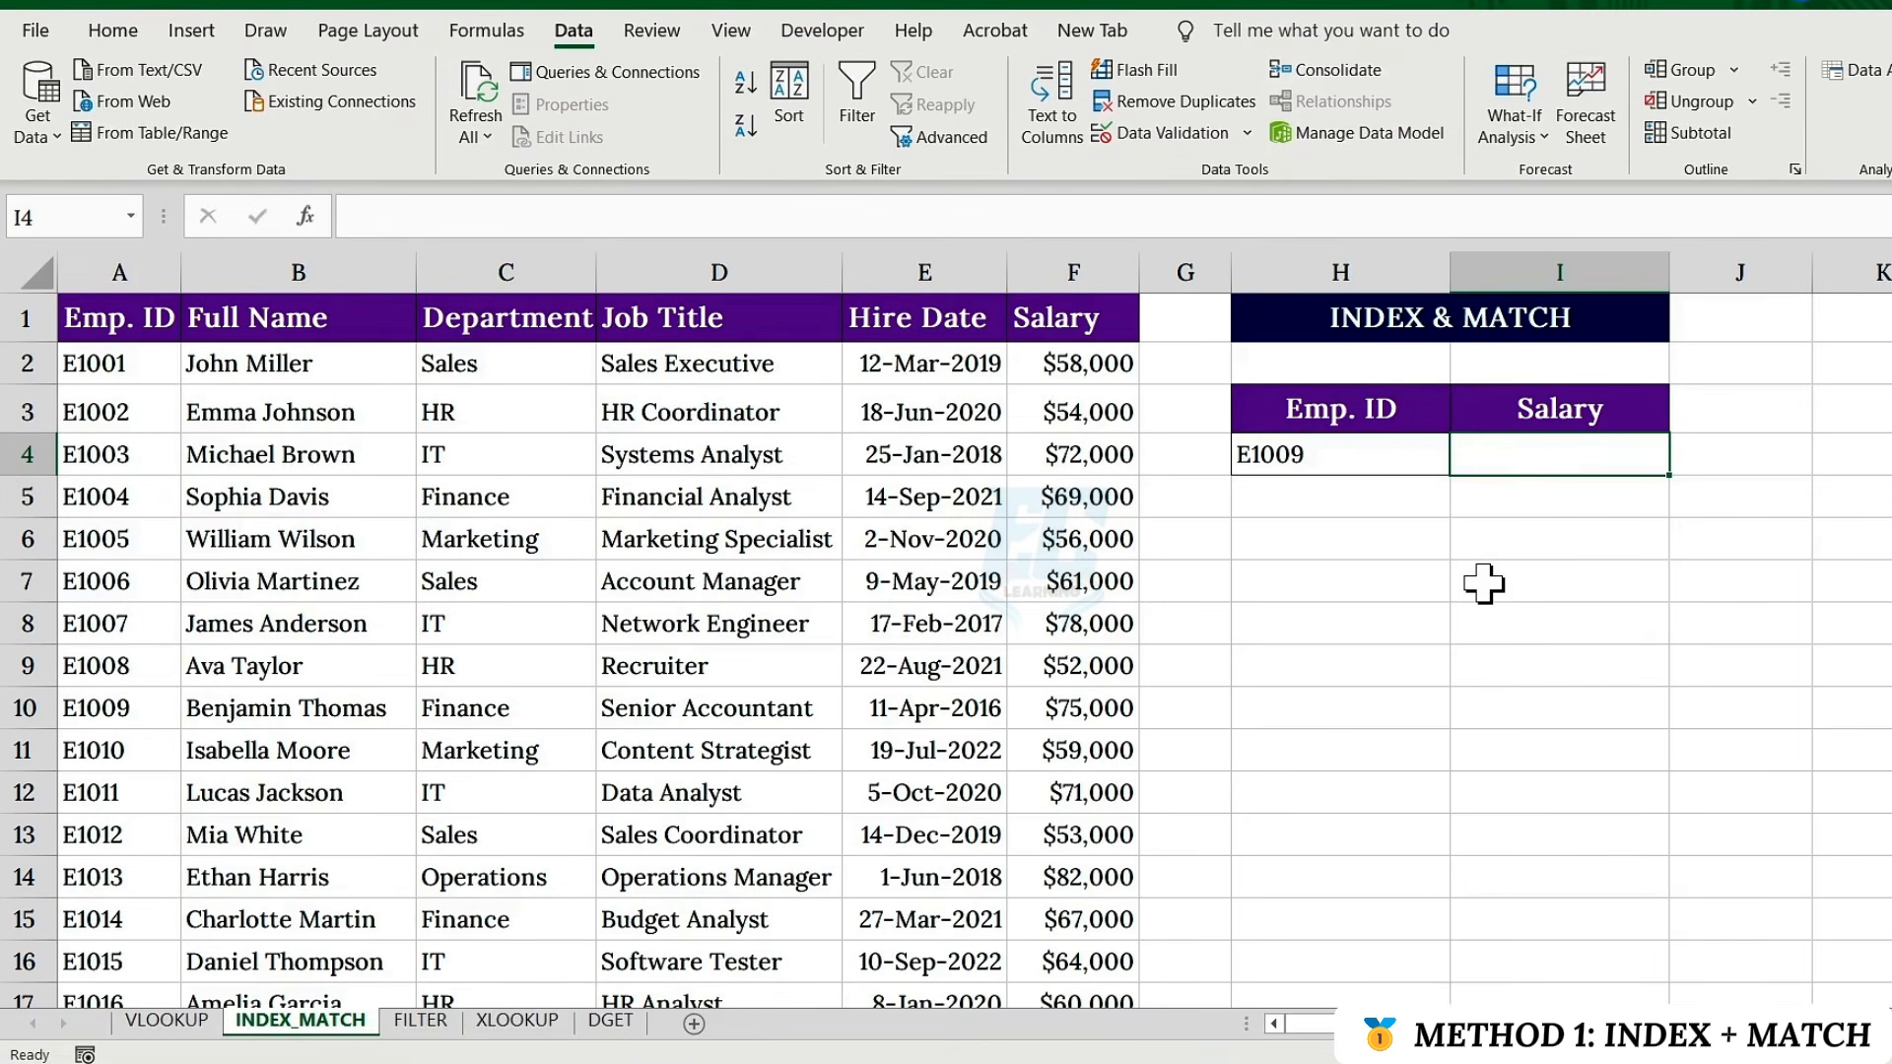
pyautogui.write('=')
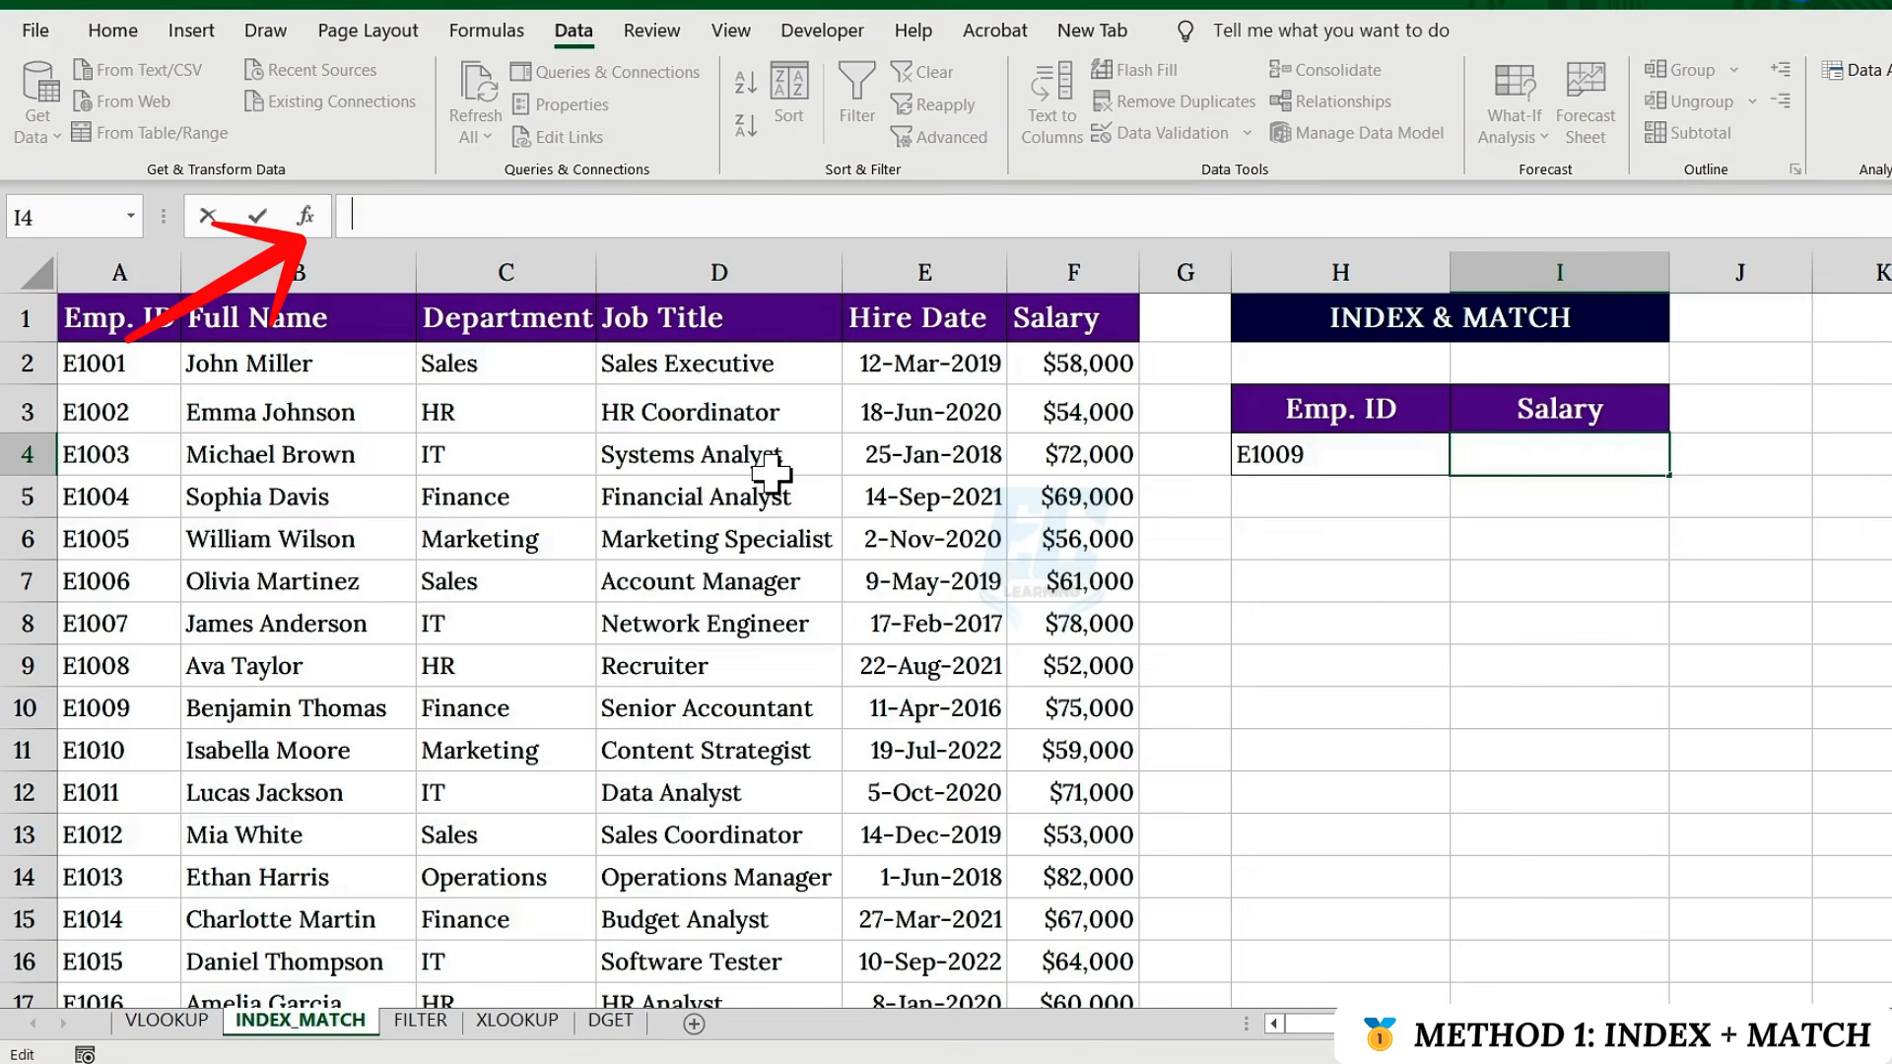
pyautogui.write('INDEX(')
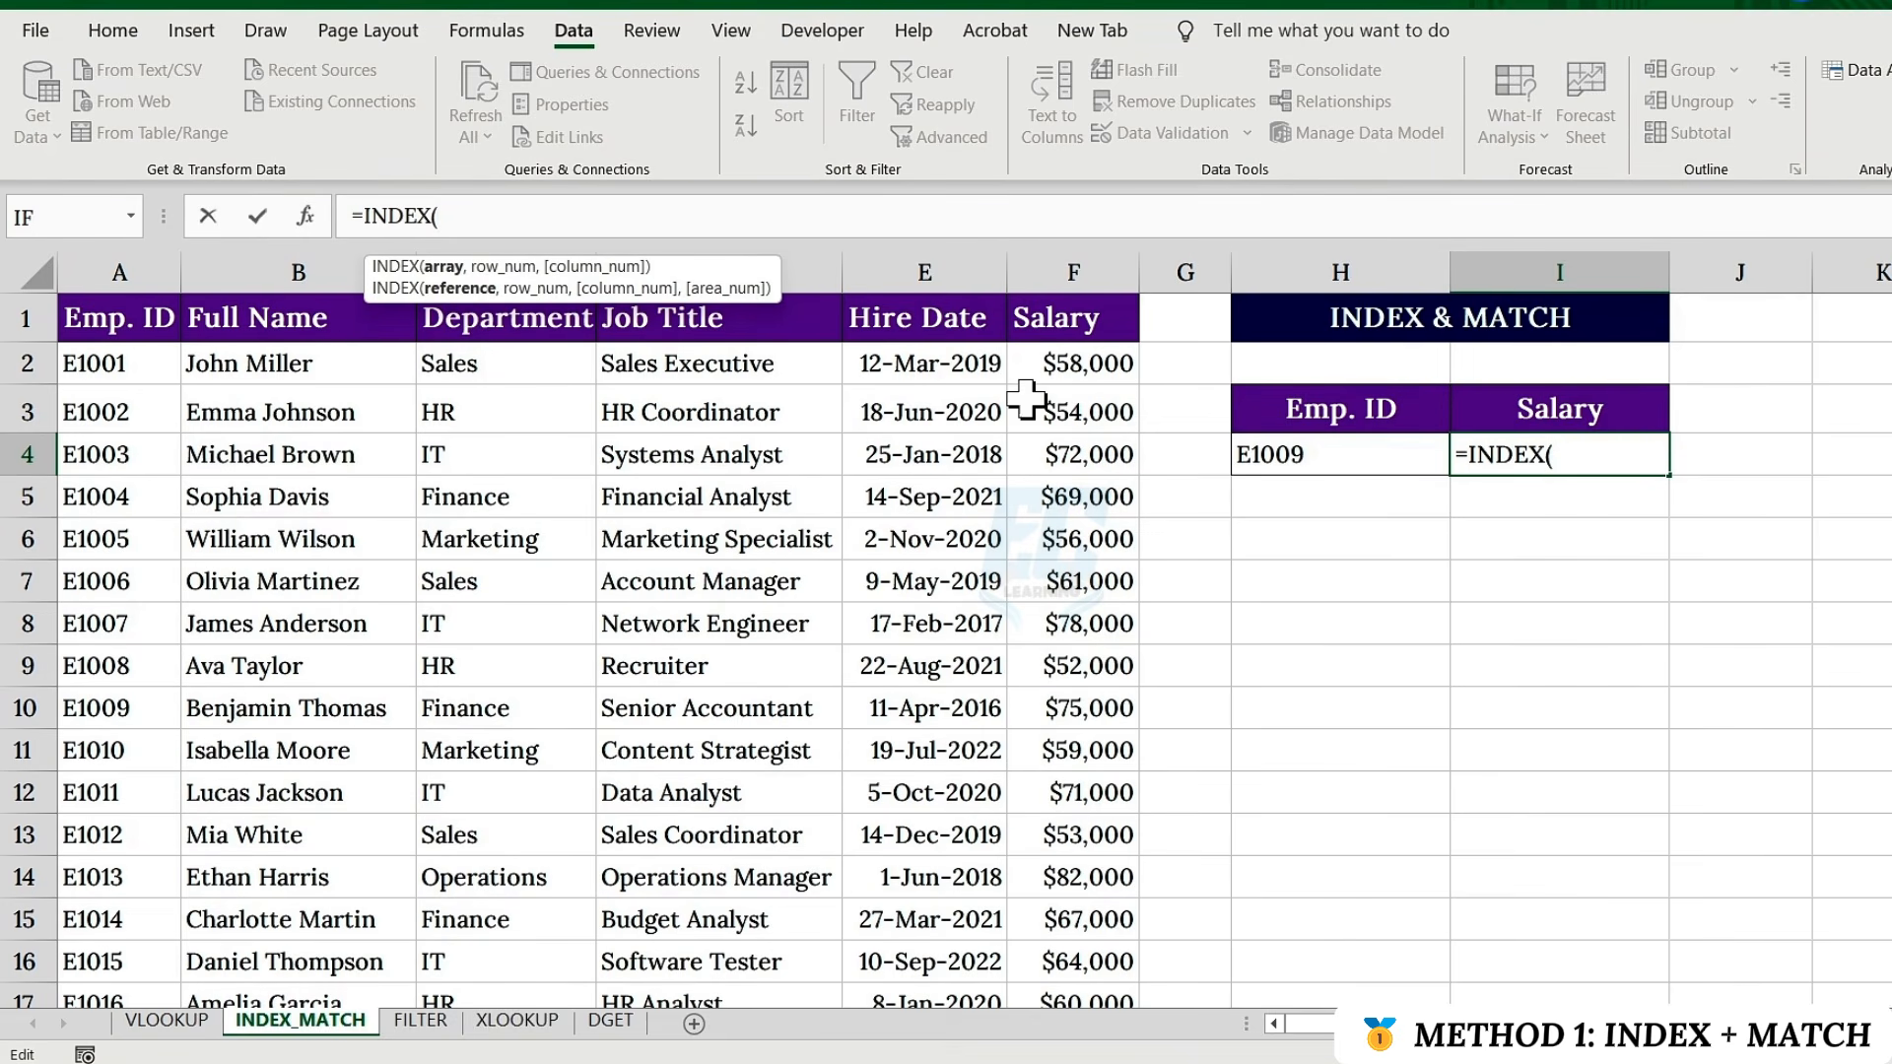
pyautogui.click(1072, 363)
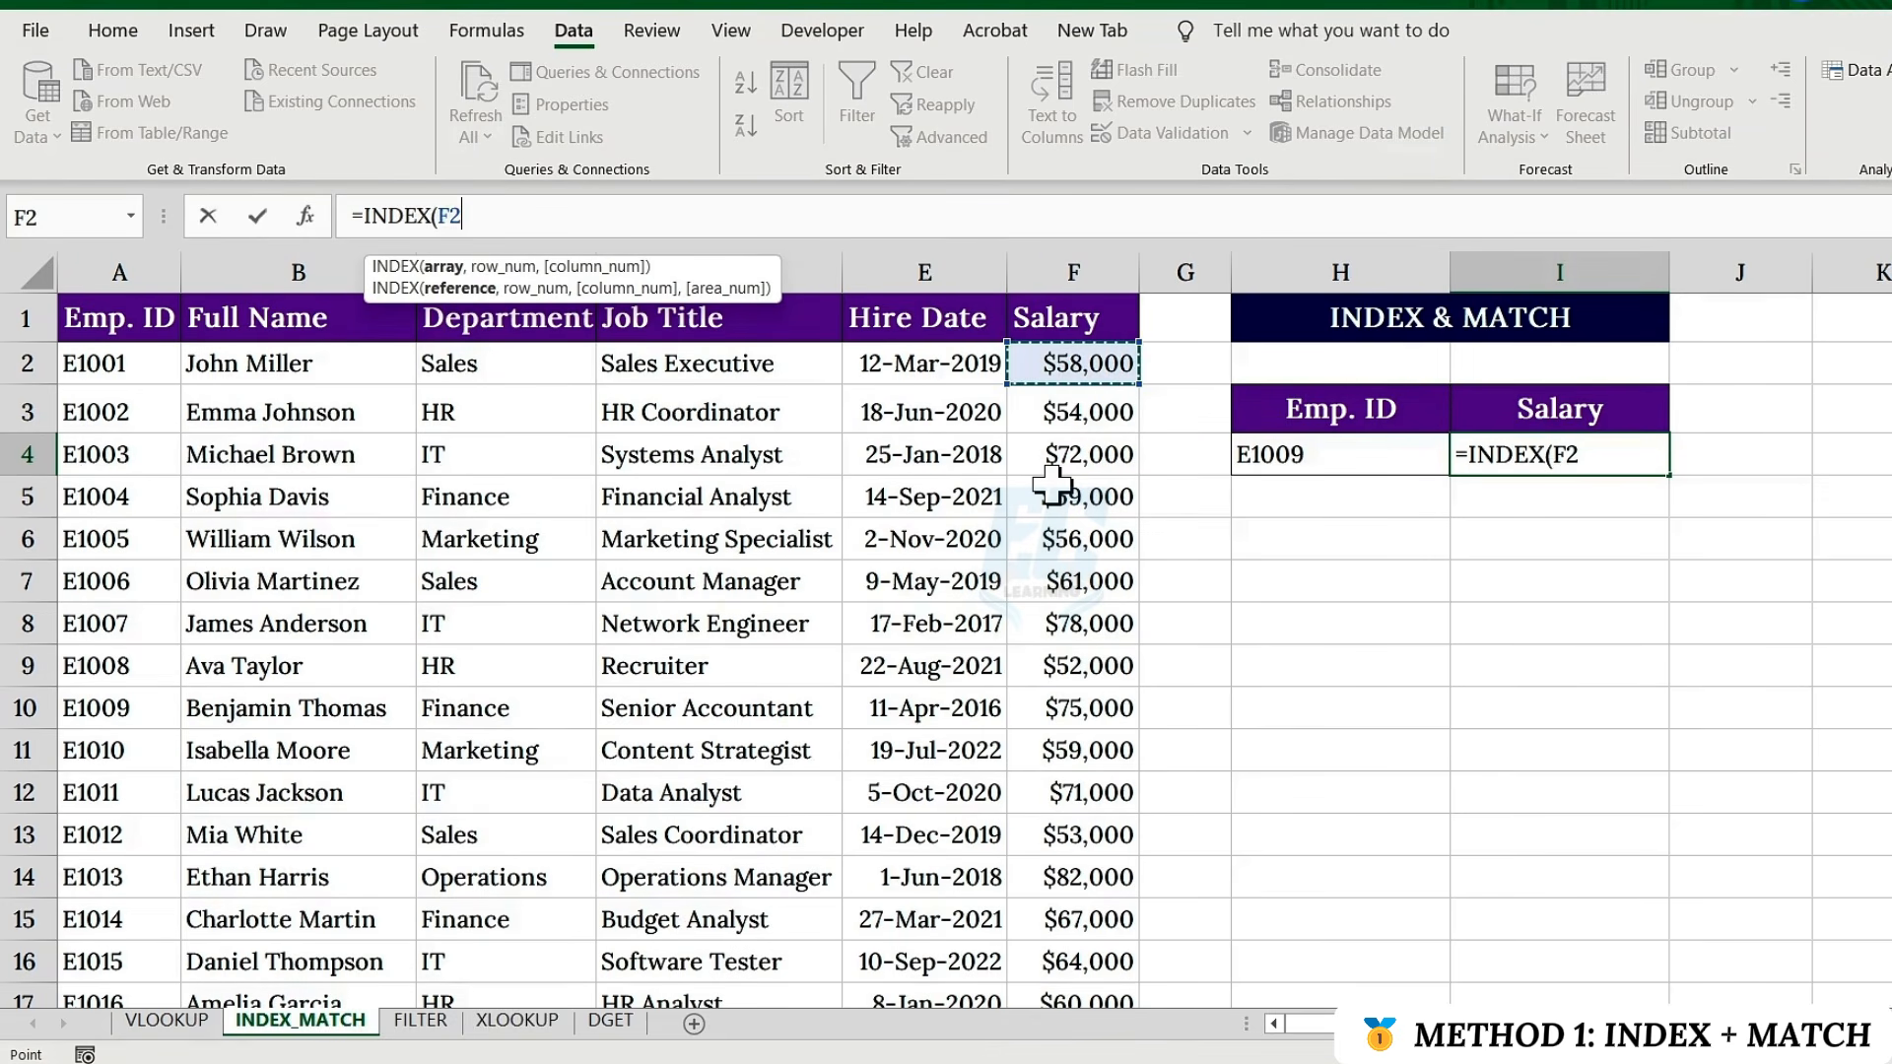
pyautogui.hotkey('ctrl', 'shift', 'Down')
pyautogui.scroll(5, 1052, 483)
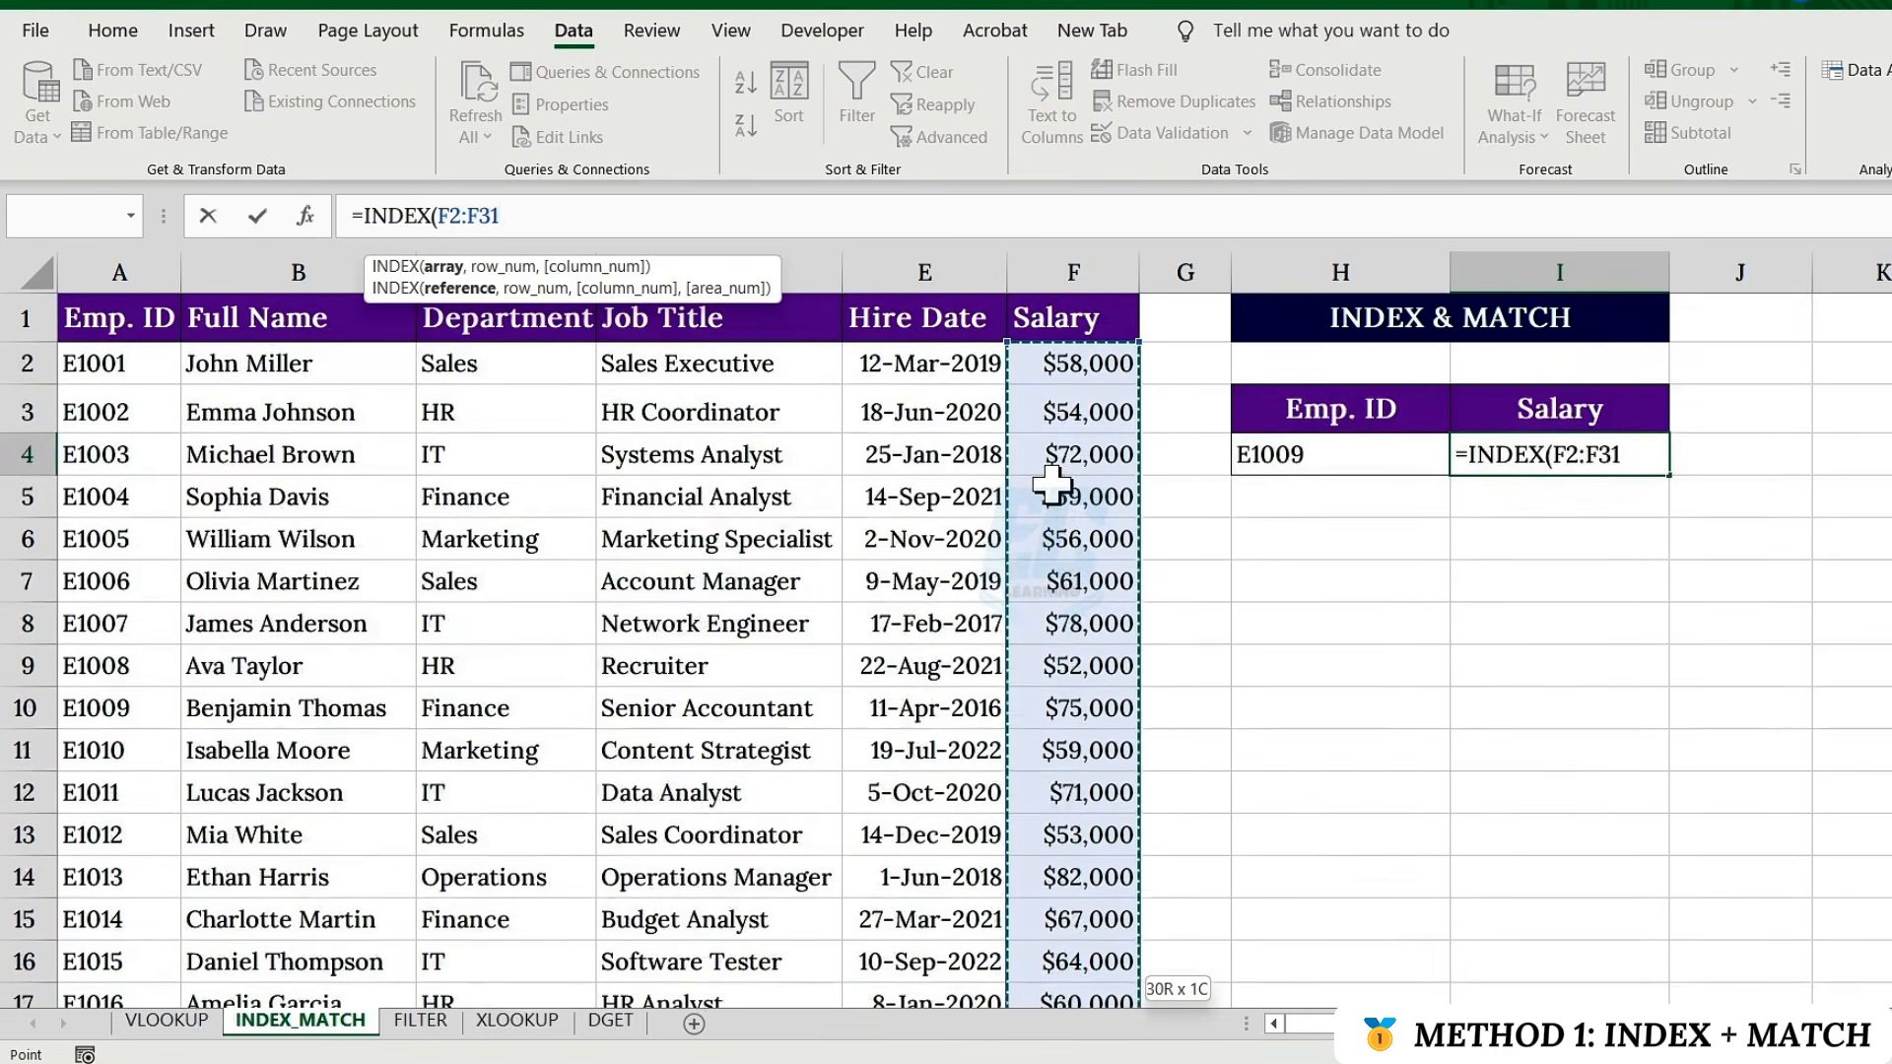
# Complete the I4 formula with a nested MATCH that looks up H4 in A2:A31 with match type 0, and enter it
pyautogui.write(', MATCH(')
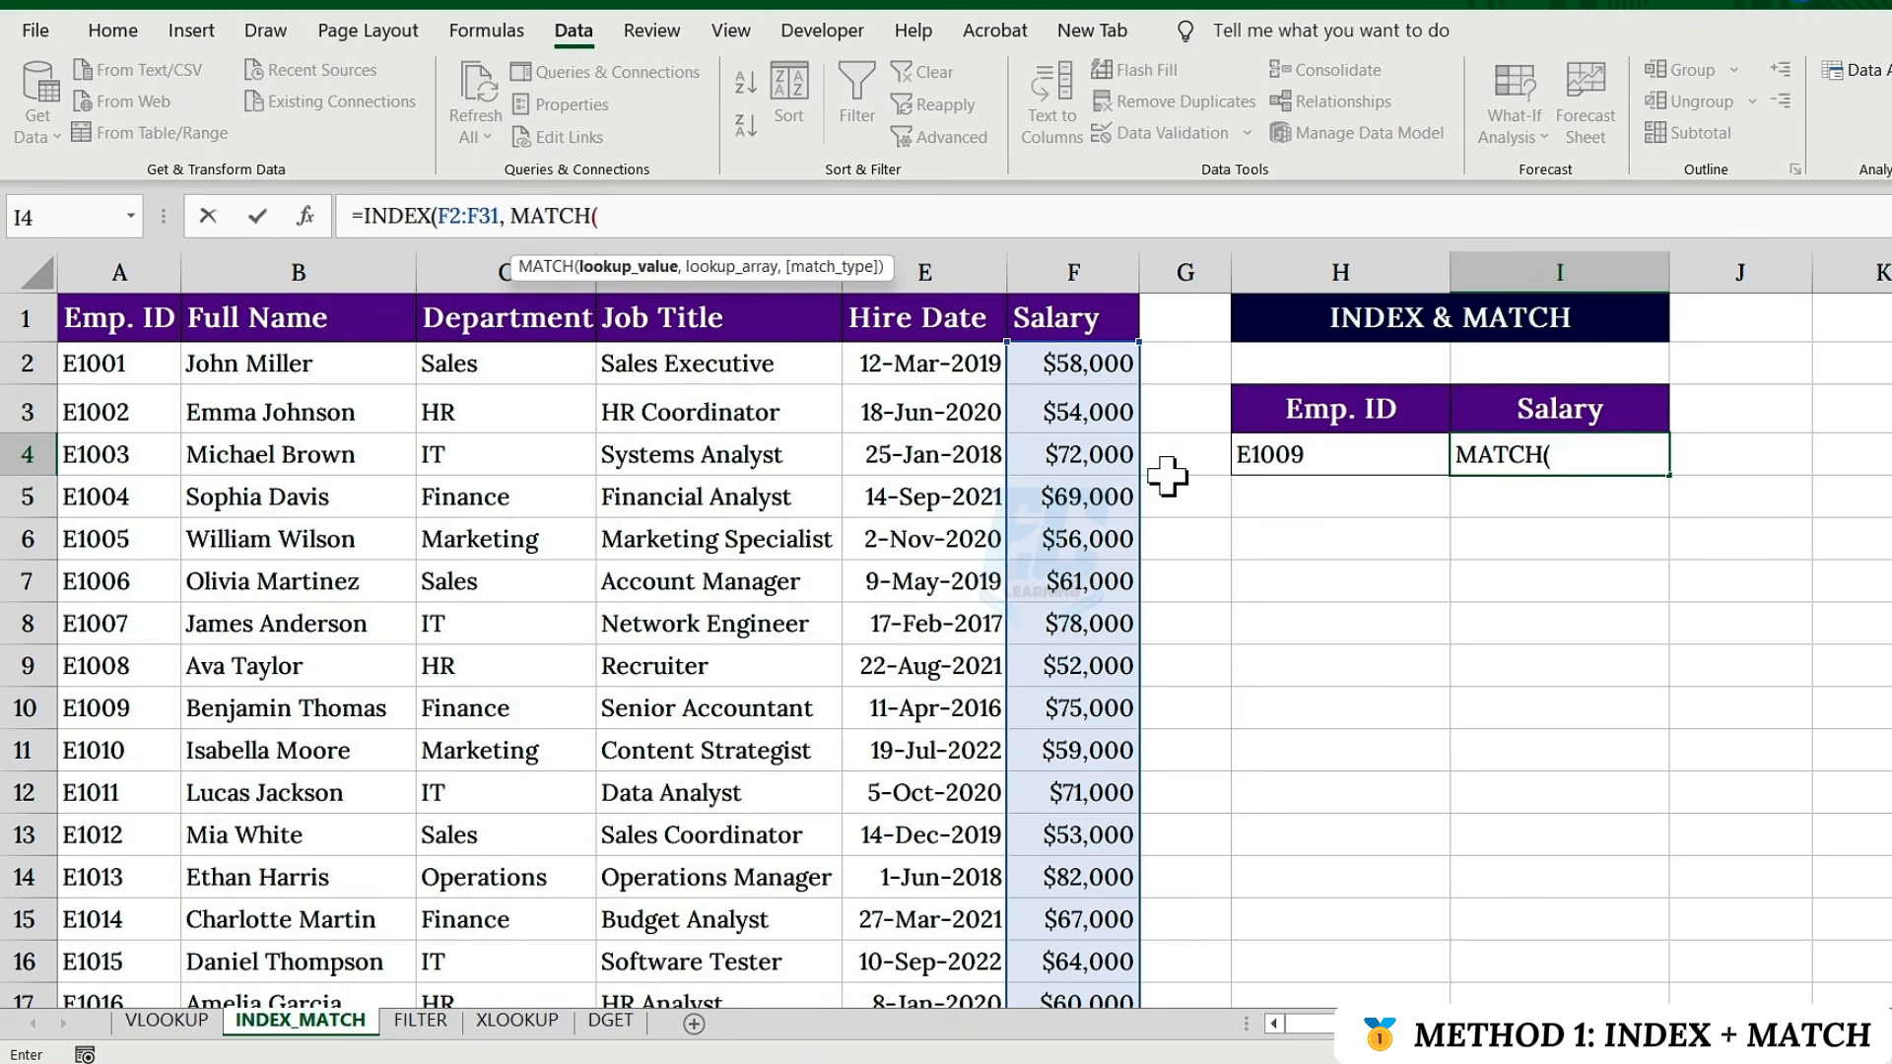
pyautogui.click(1333, 455)
pyautogui.write(',')
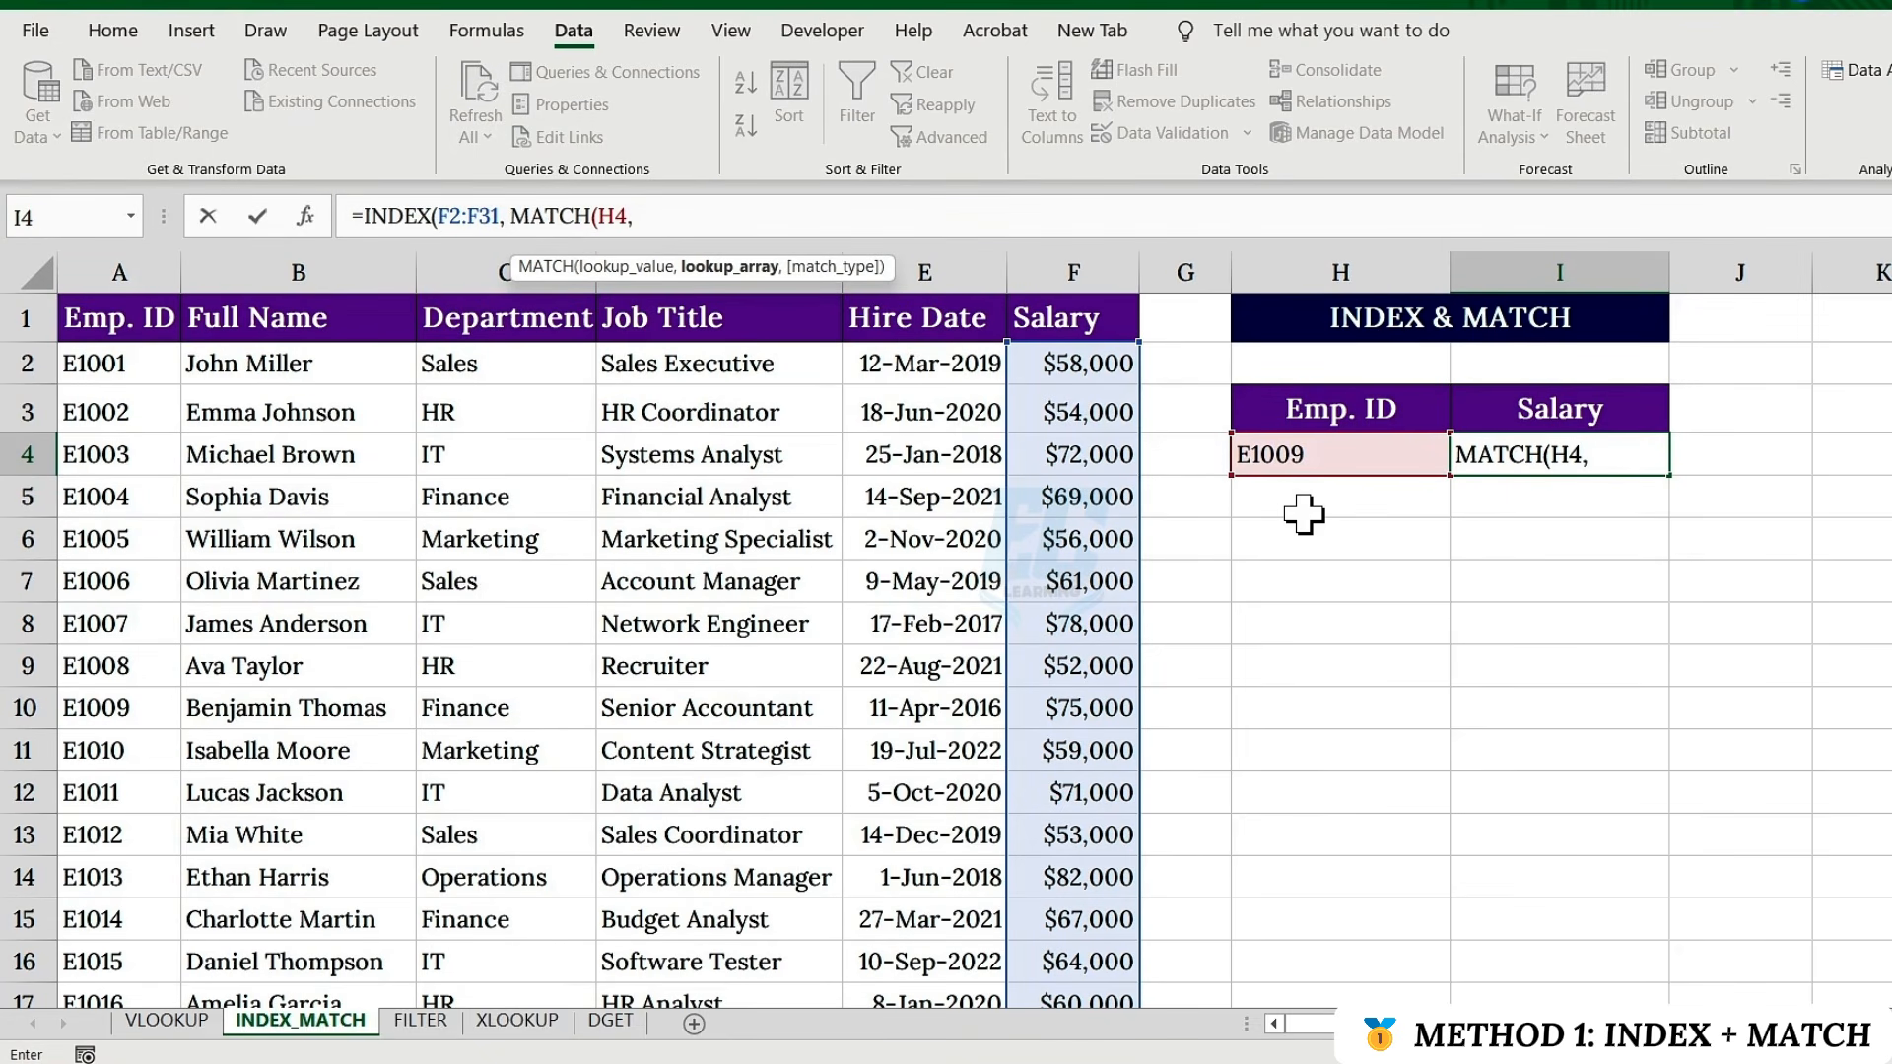
pyautogui.click(164, 366)
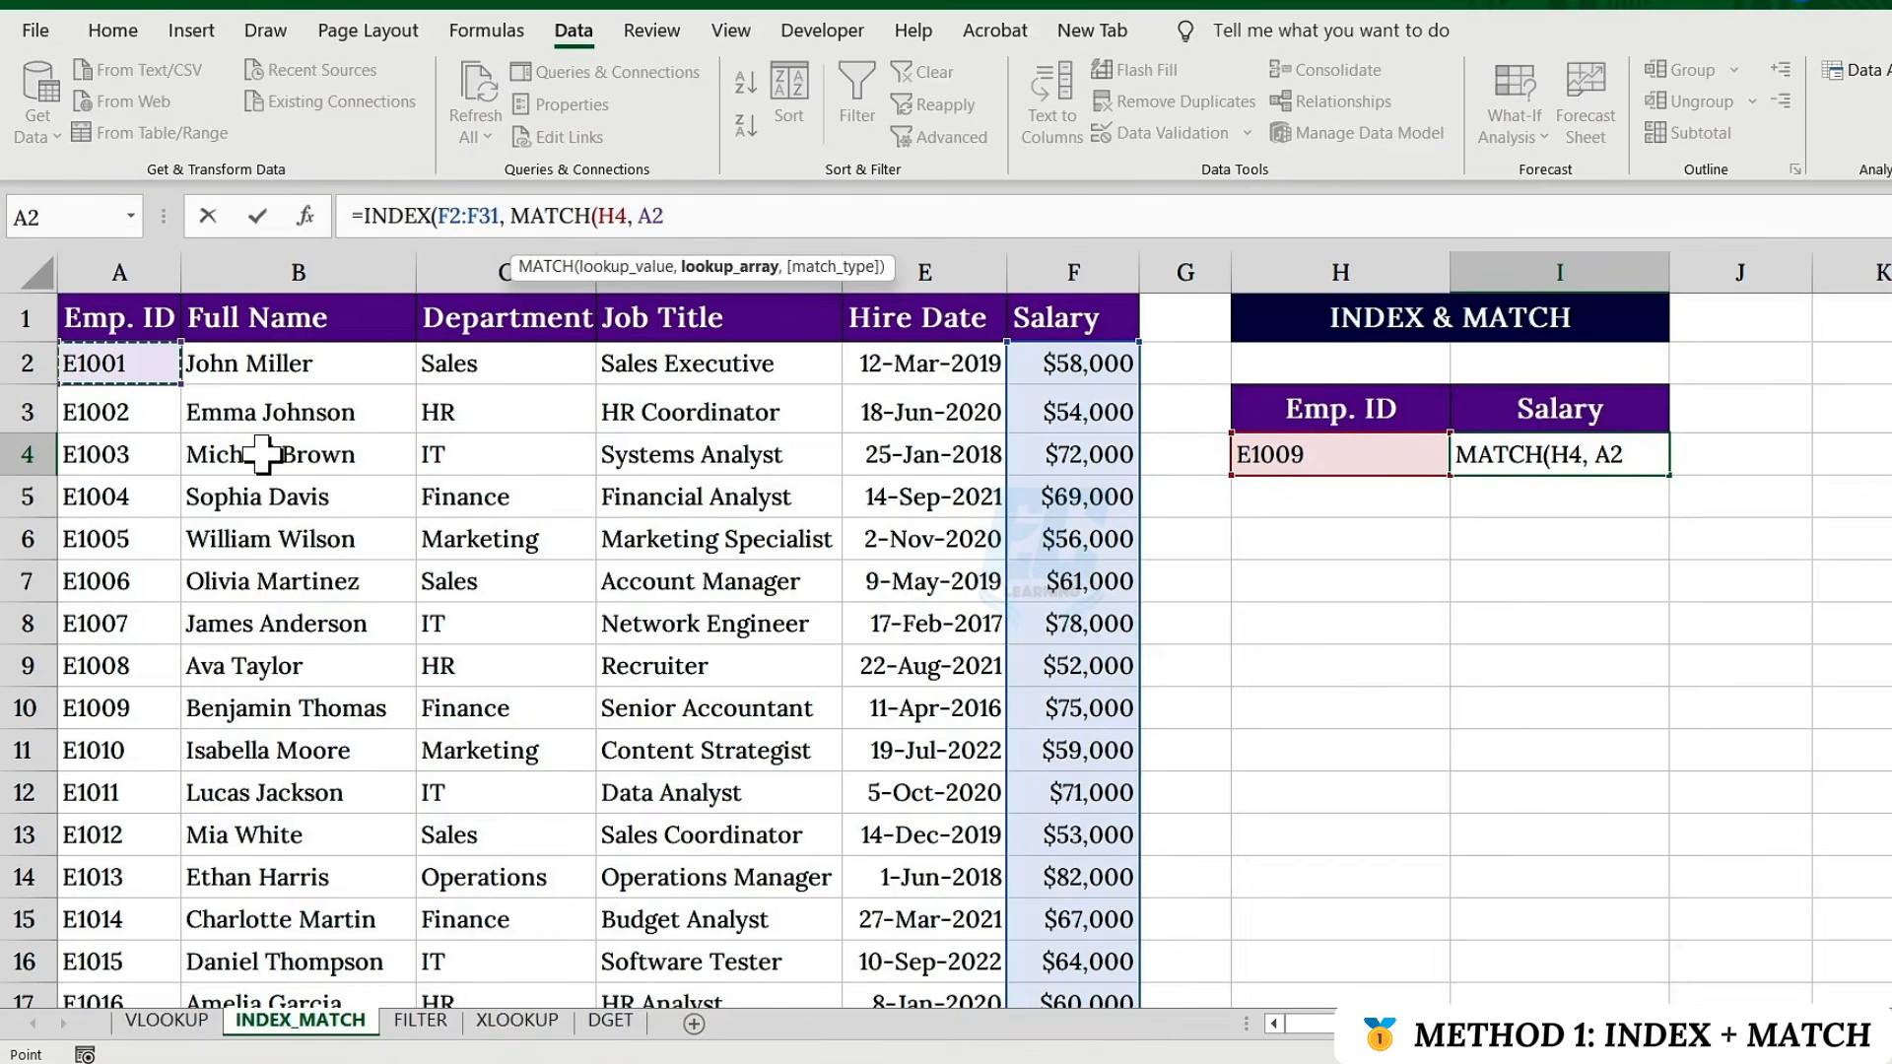
pyautogui.hotkey('ctrl', 'shift', 'Down')
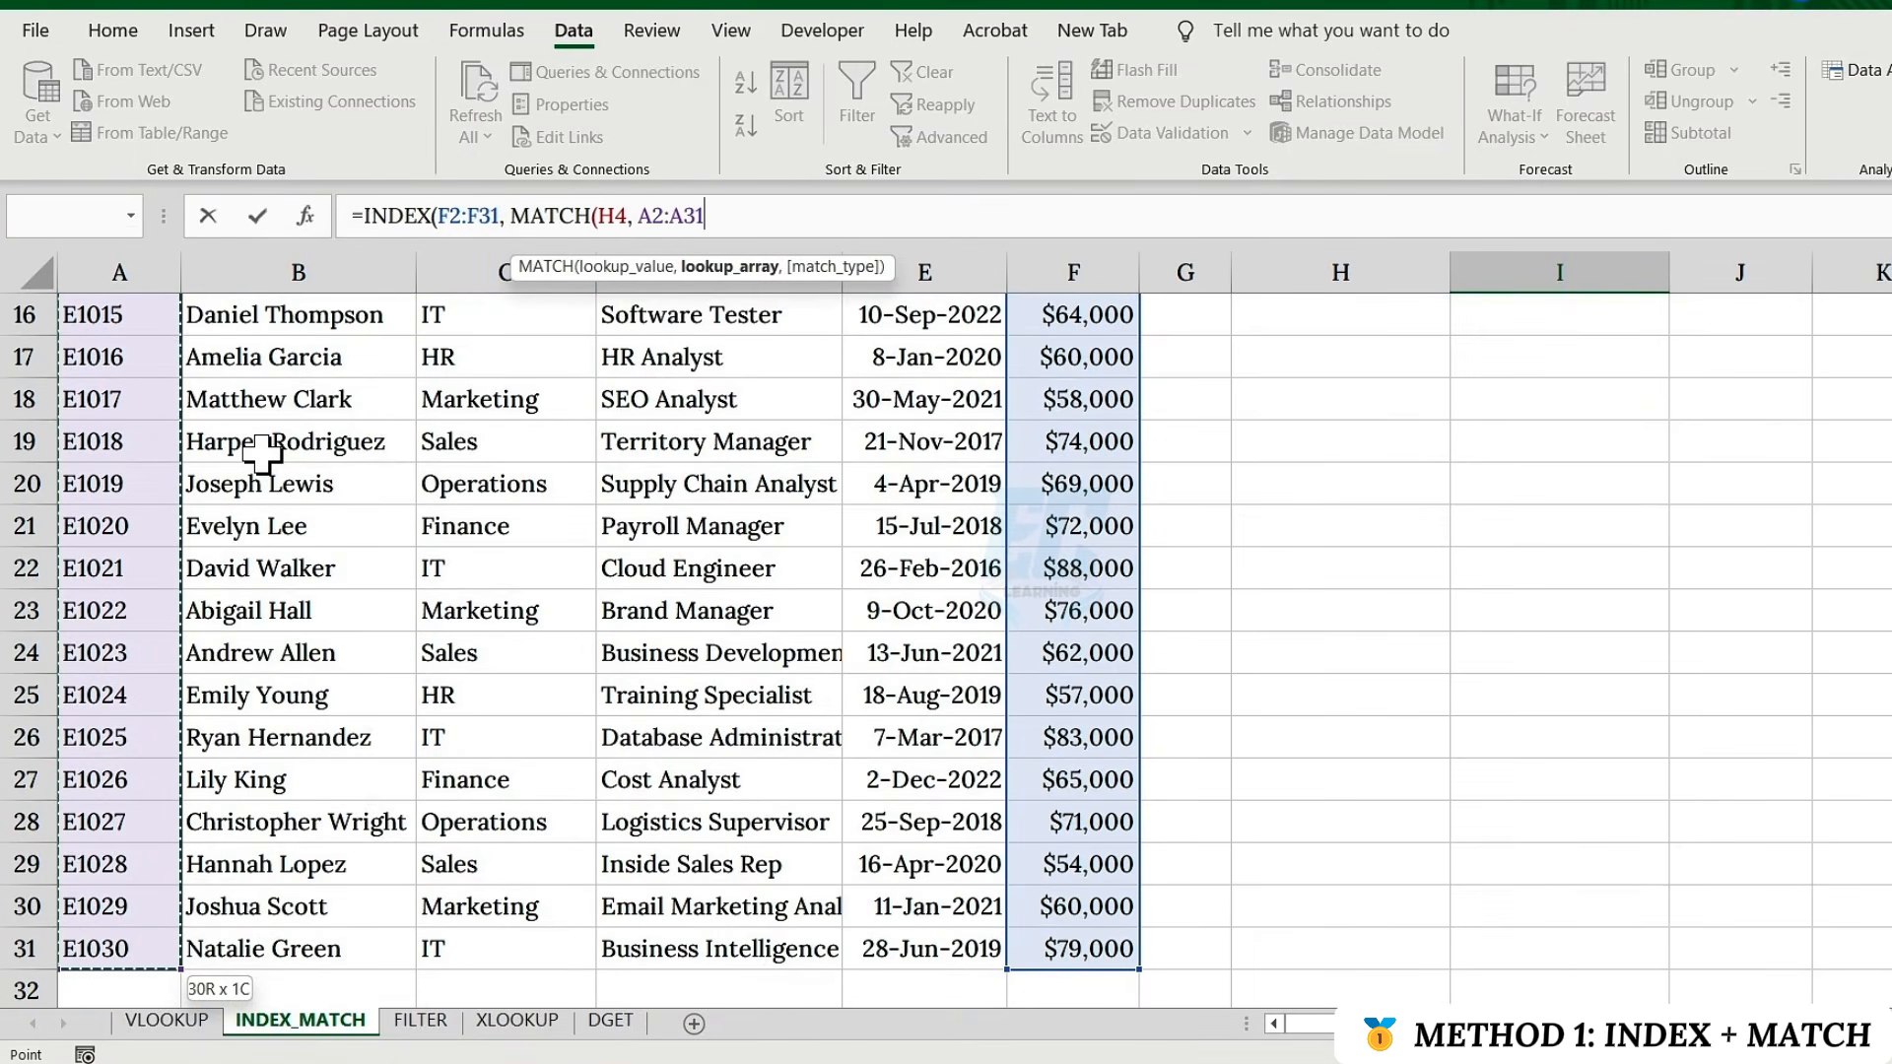
pyautogui.write(', 0')
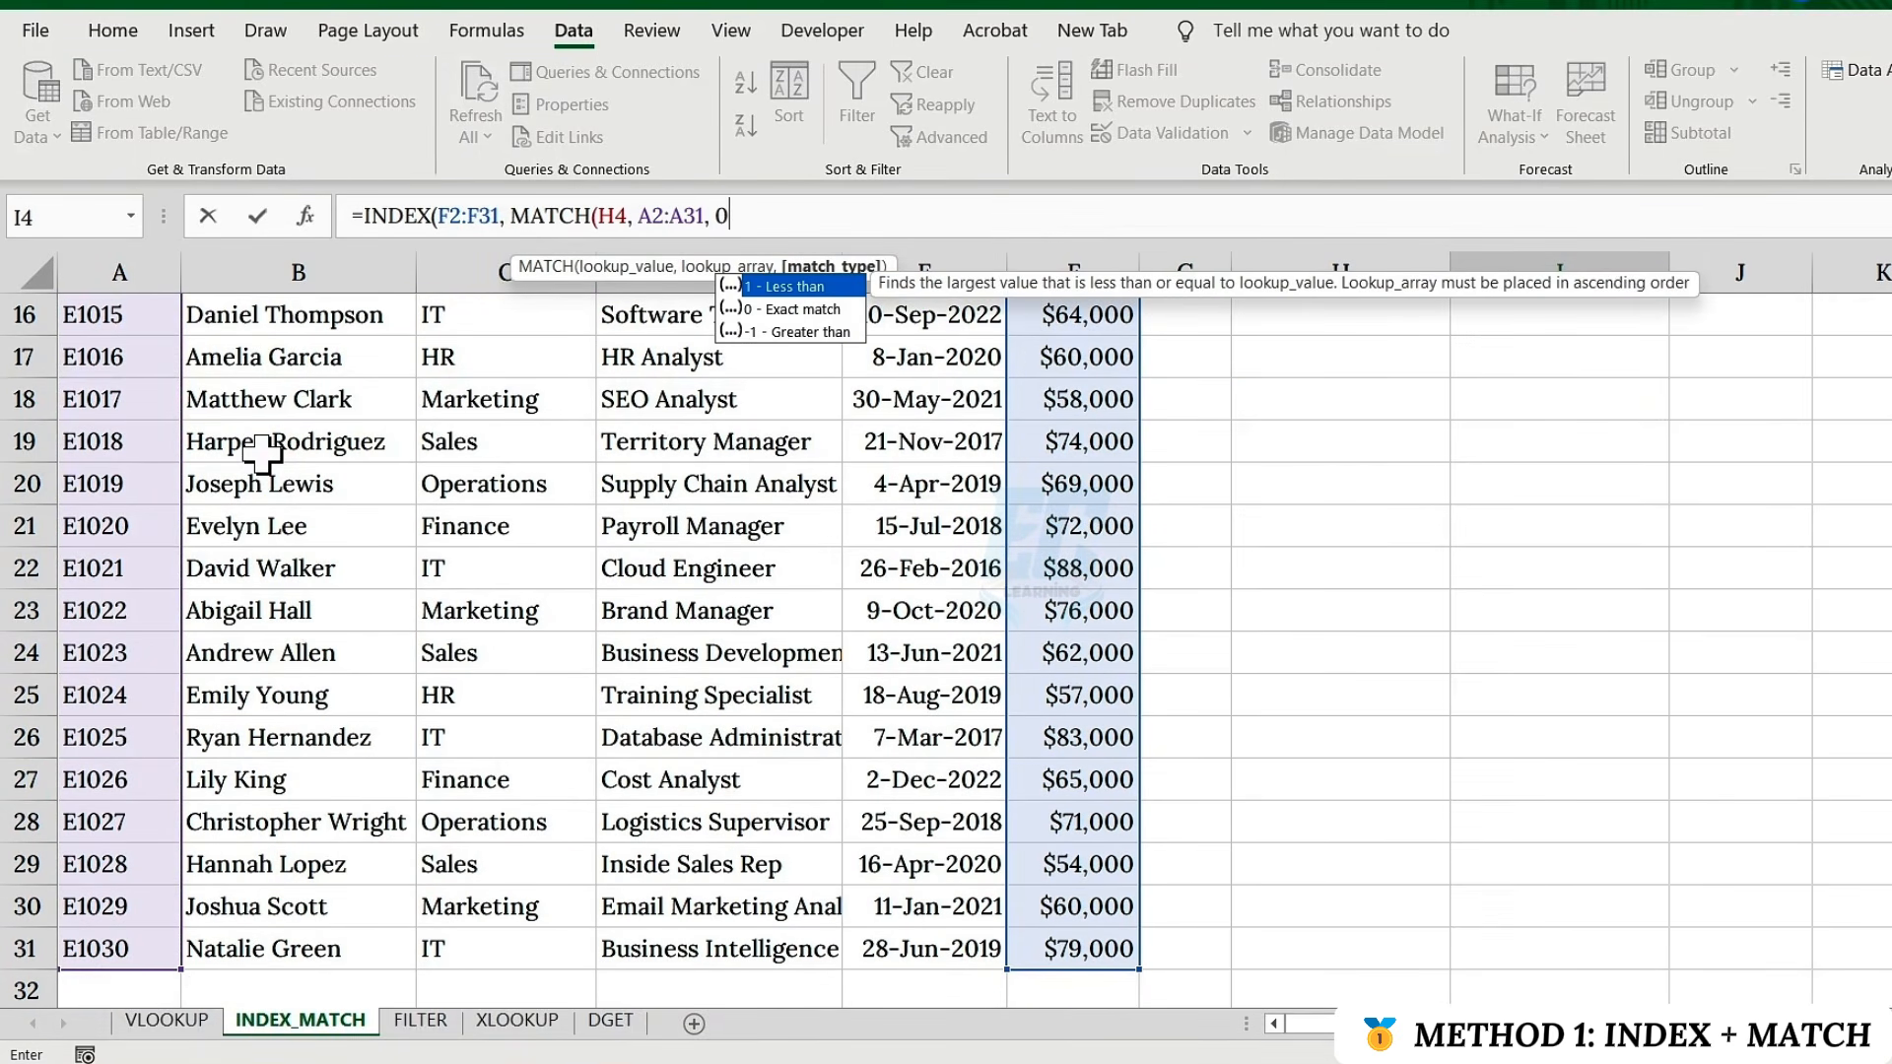
pyautogui.write('))')
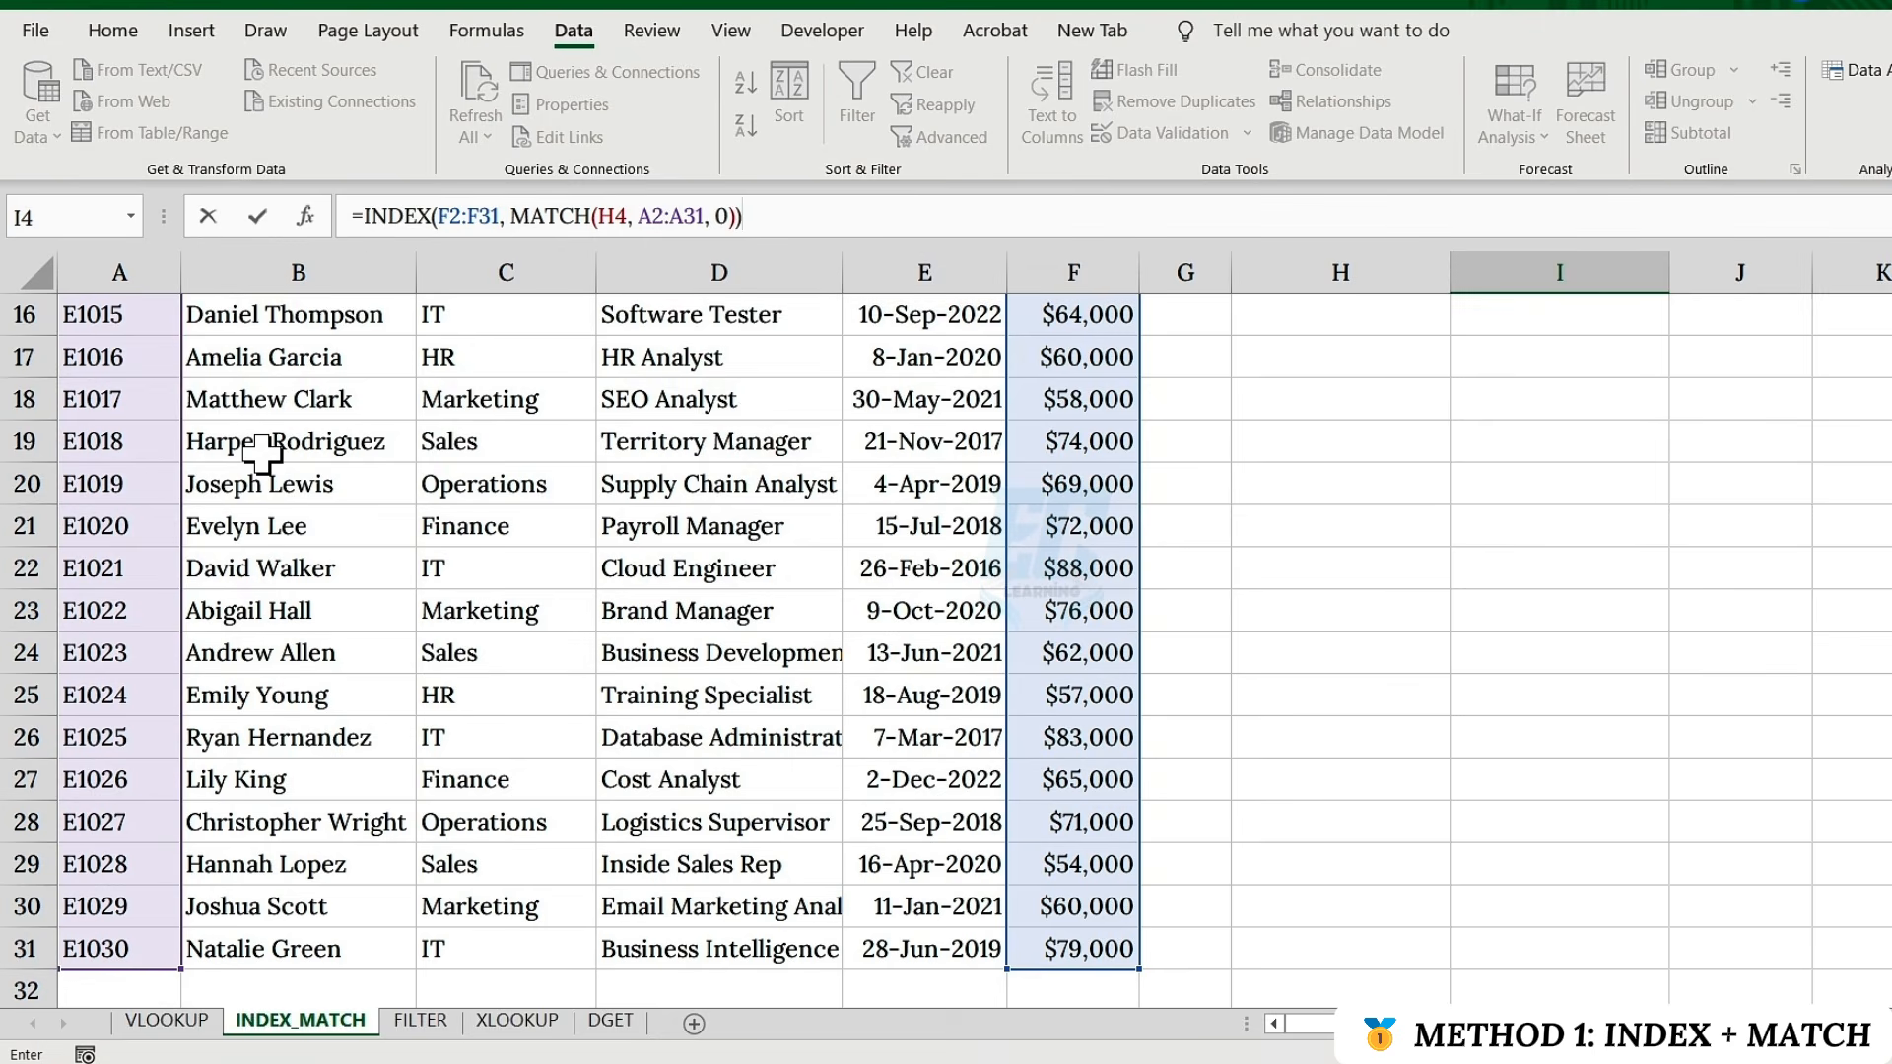
pyautogui.press('Return')
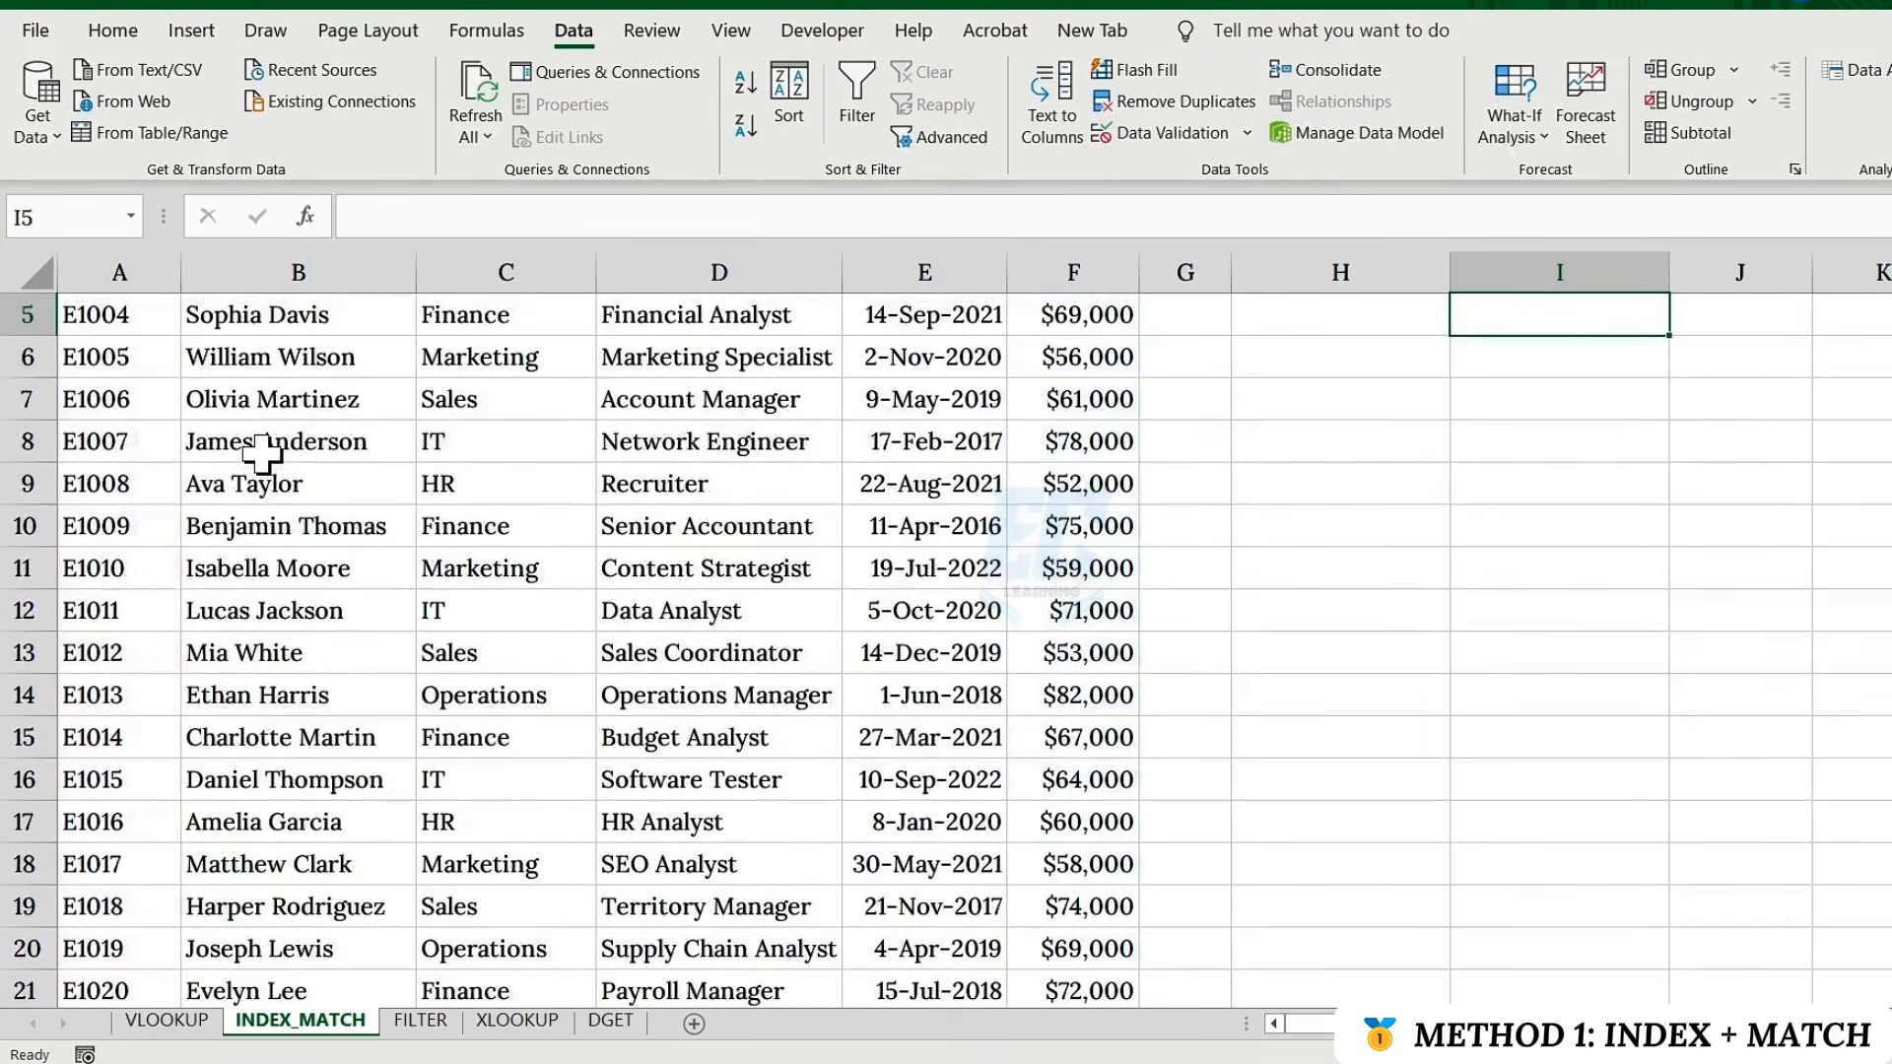
pyautogui.scroll(2, 1449, 494)
pyautogui.click(1530, 454)
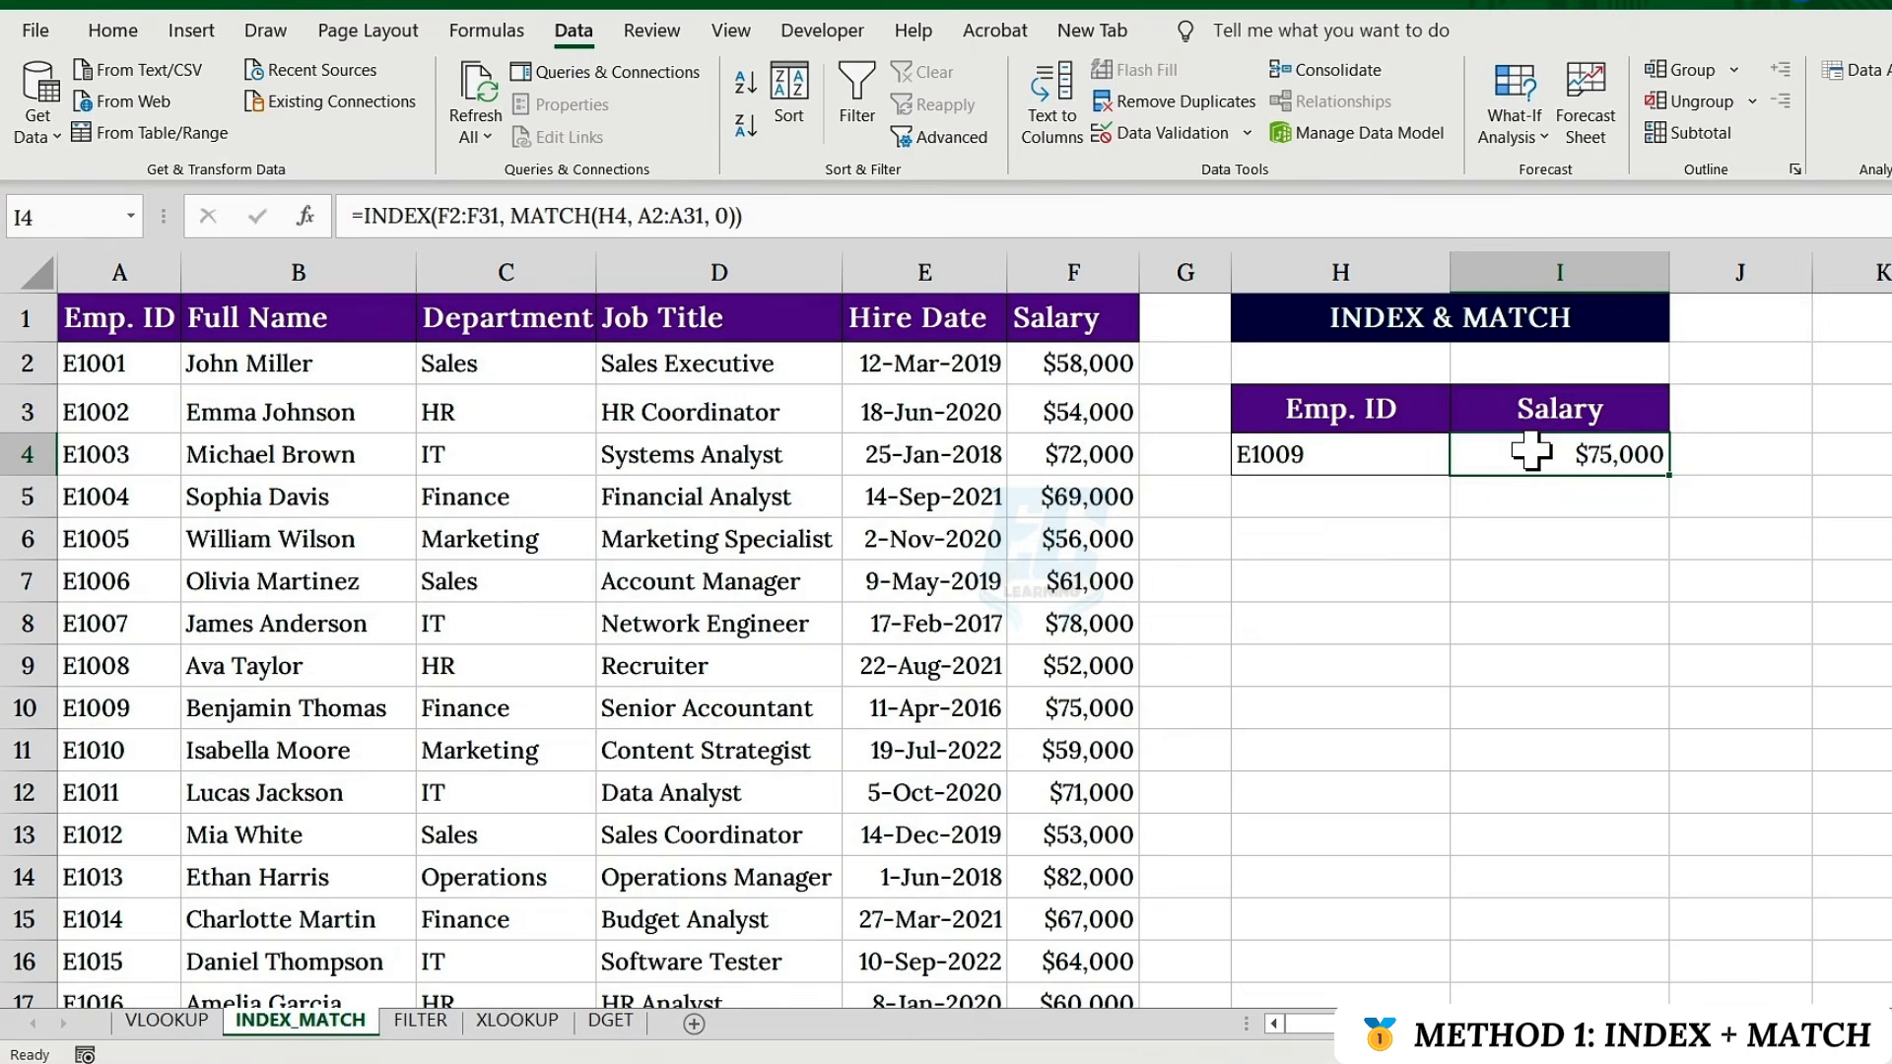
# Test the salary lookup by switching the employee ID in H4 to E1011, E1022 and another ID further down the list
pyautogui.click(1381, 463)
pyautogui.click(1461, 462)
pyautogui.click(1428, 490)
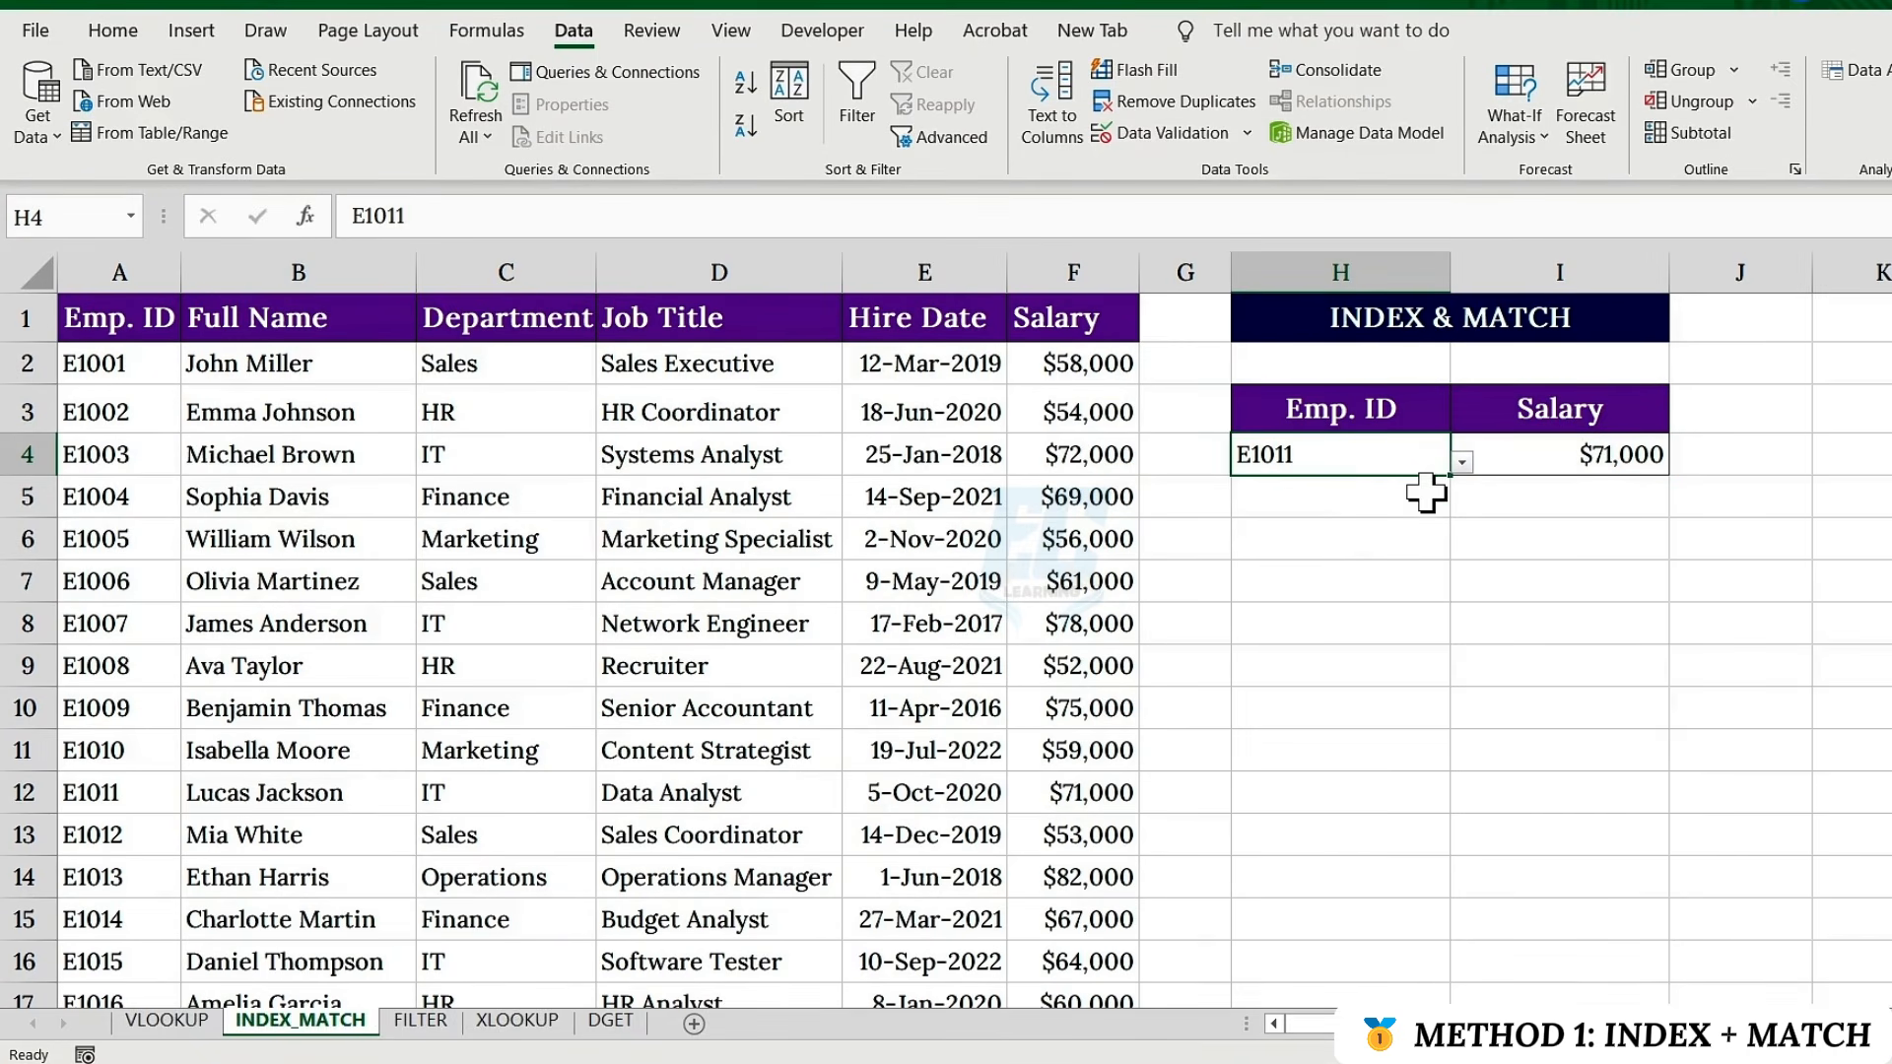
pyautogui.click(1461, 462)
pyautogui.click(1321, 612)
pyautogui.click(1461, 462)
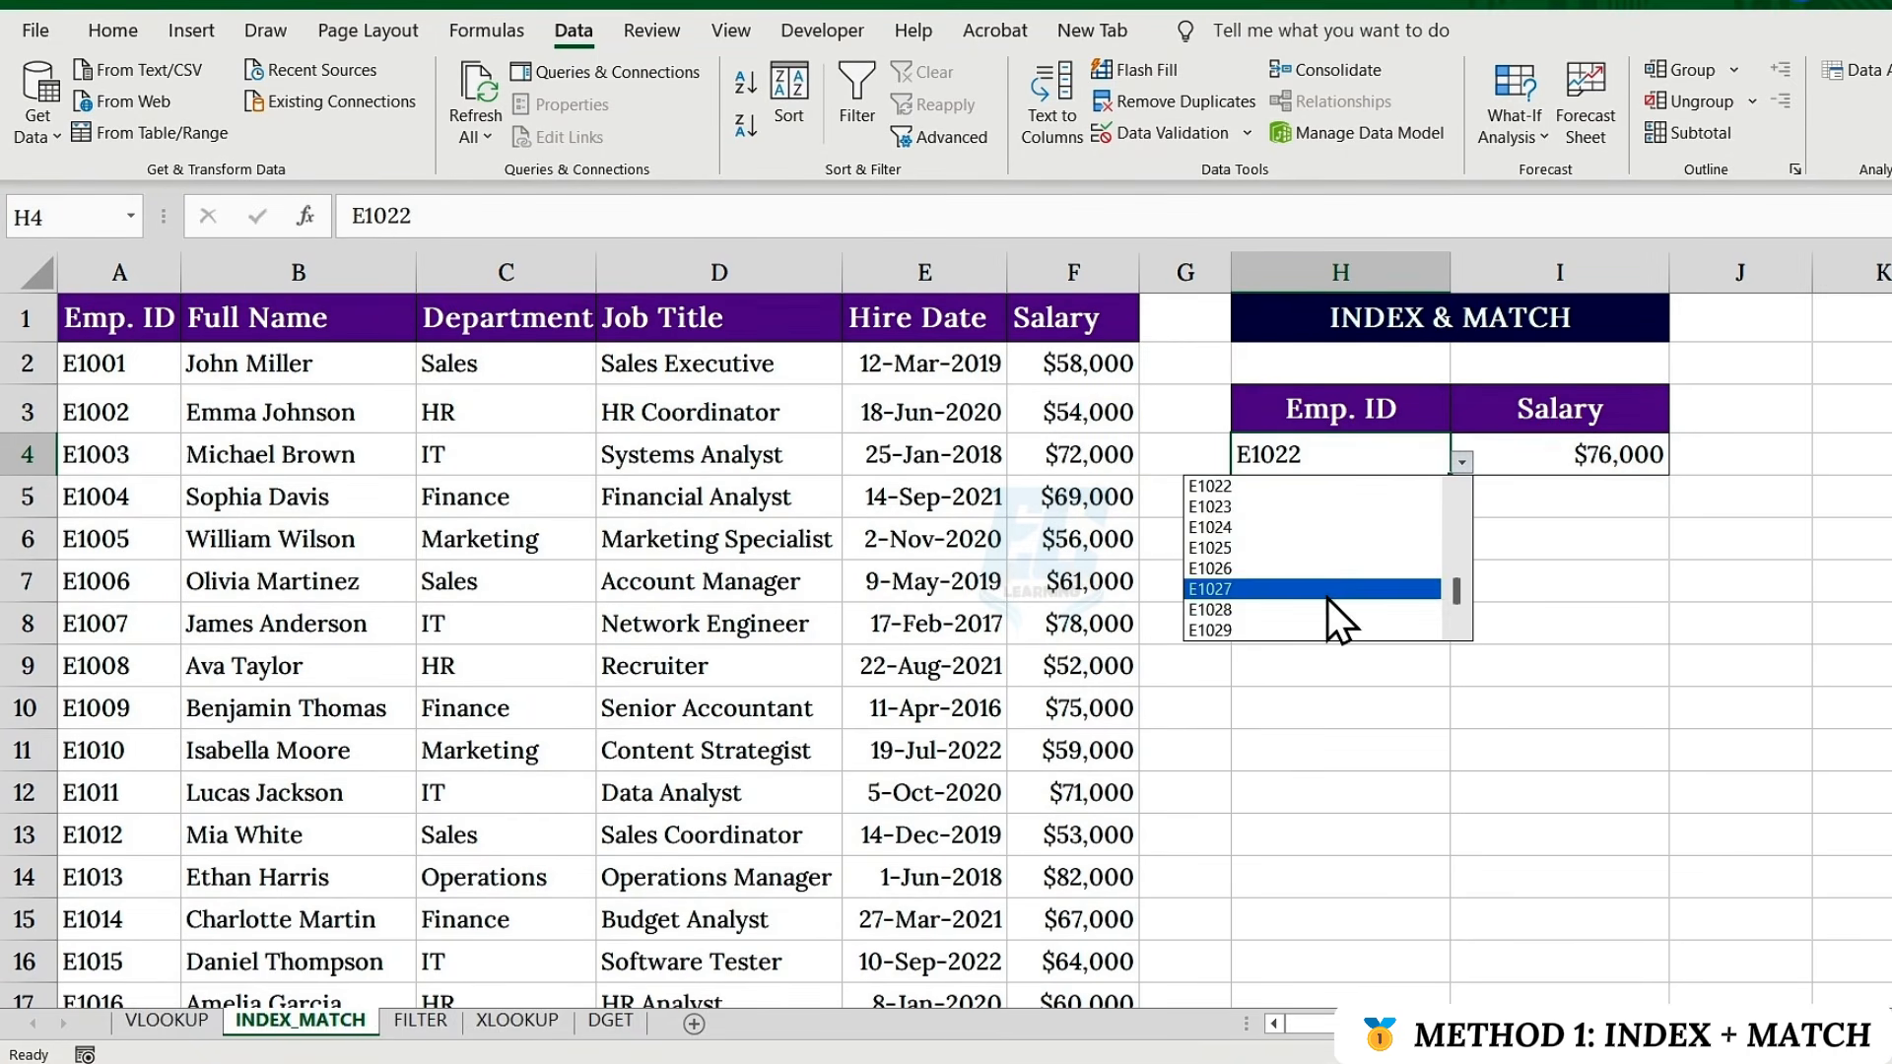
pyautogui.click(1311, 606)
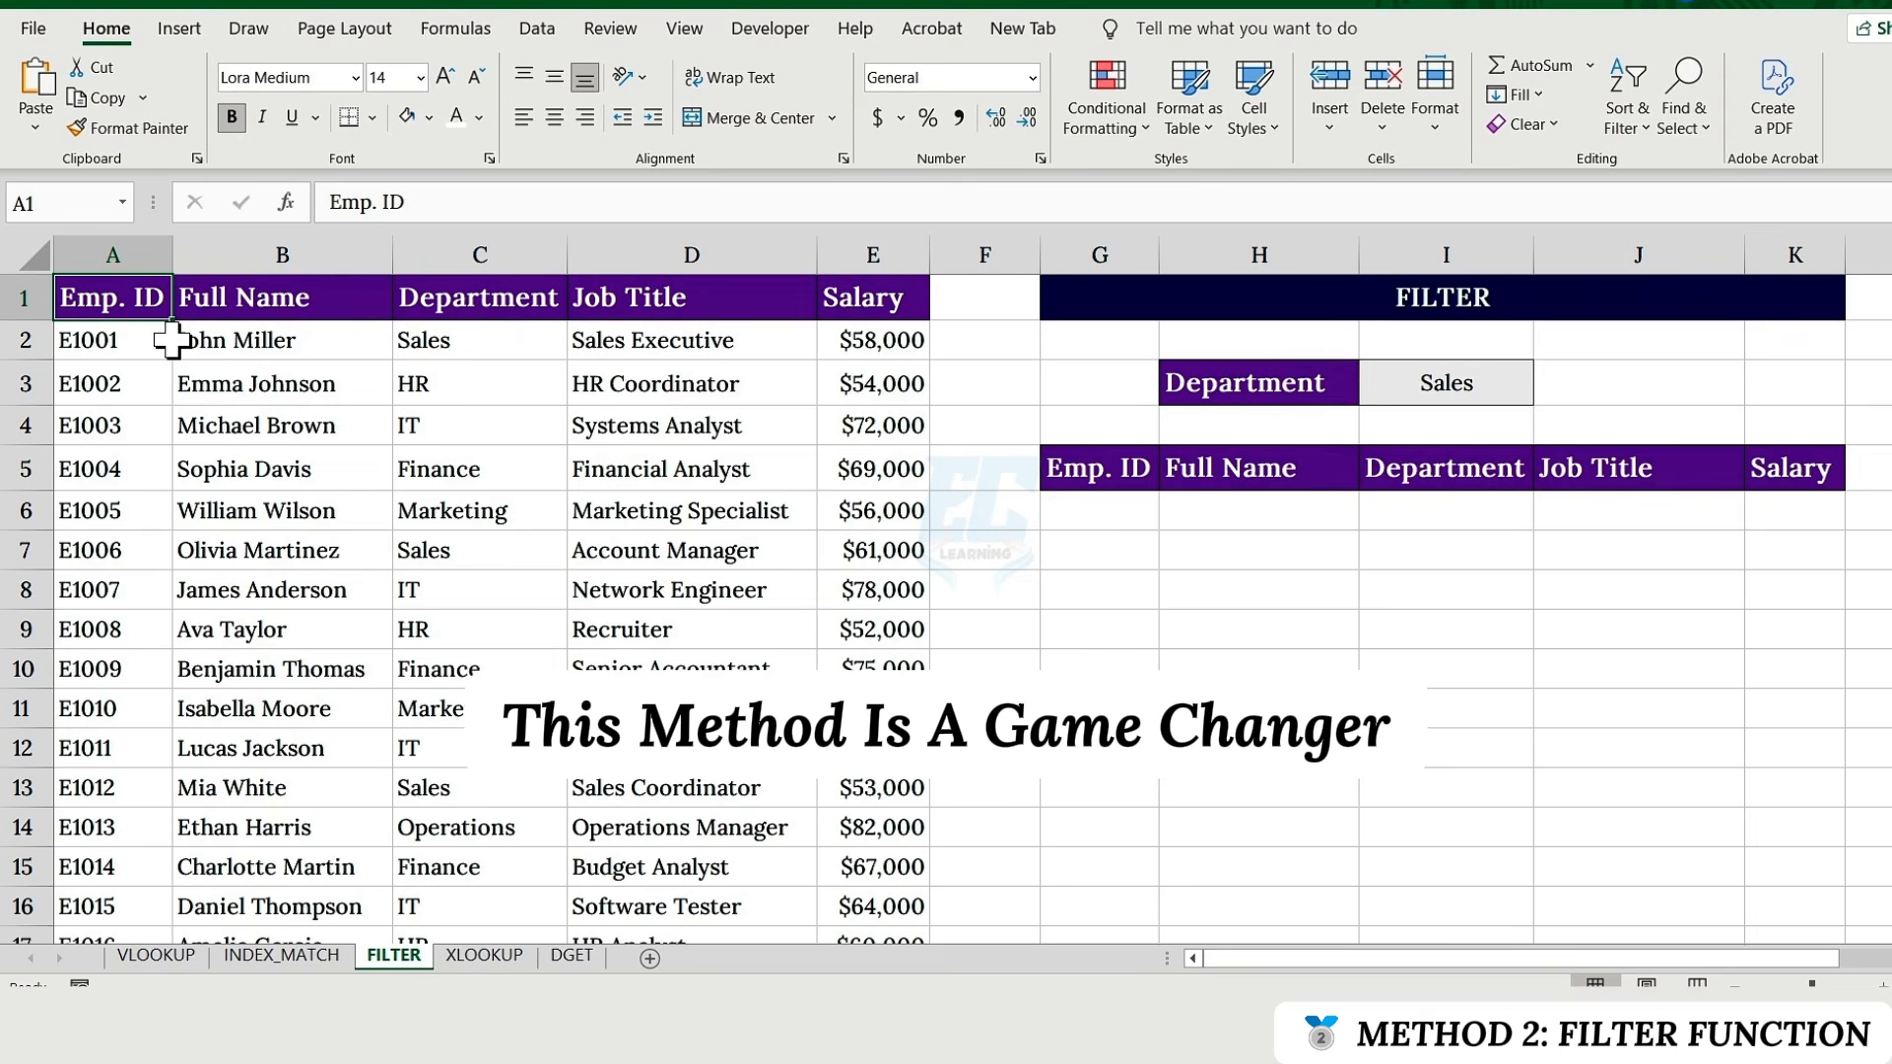
# On the FILTER sheet, start a FILTER formula in cell G6 with the employee data A2:E31 as its array
pyautogui.click(1260, 306)
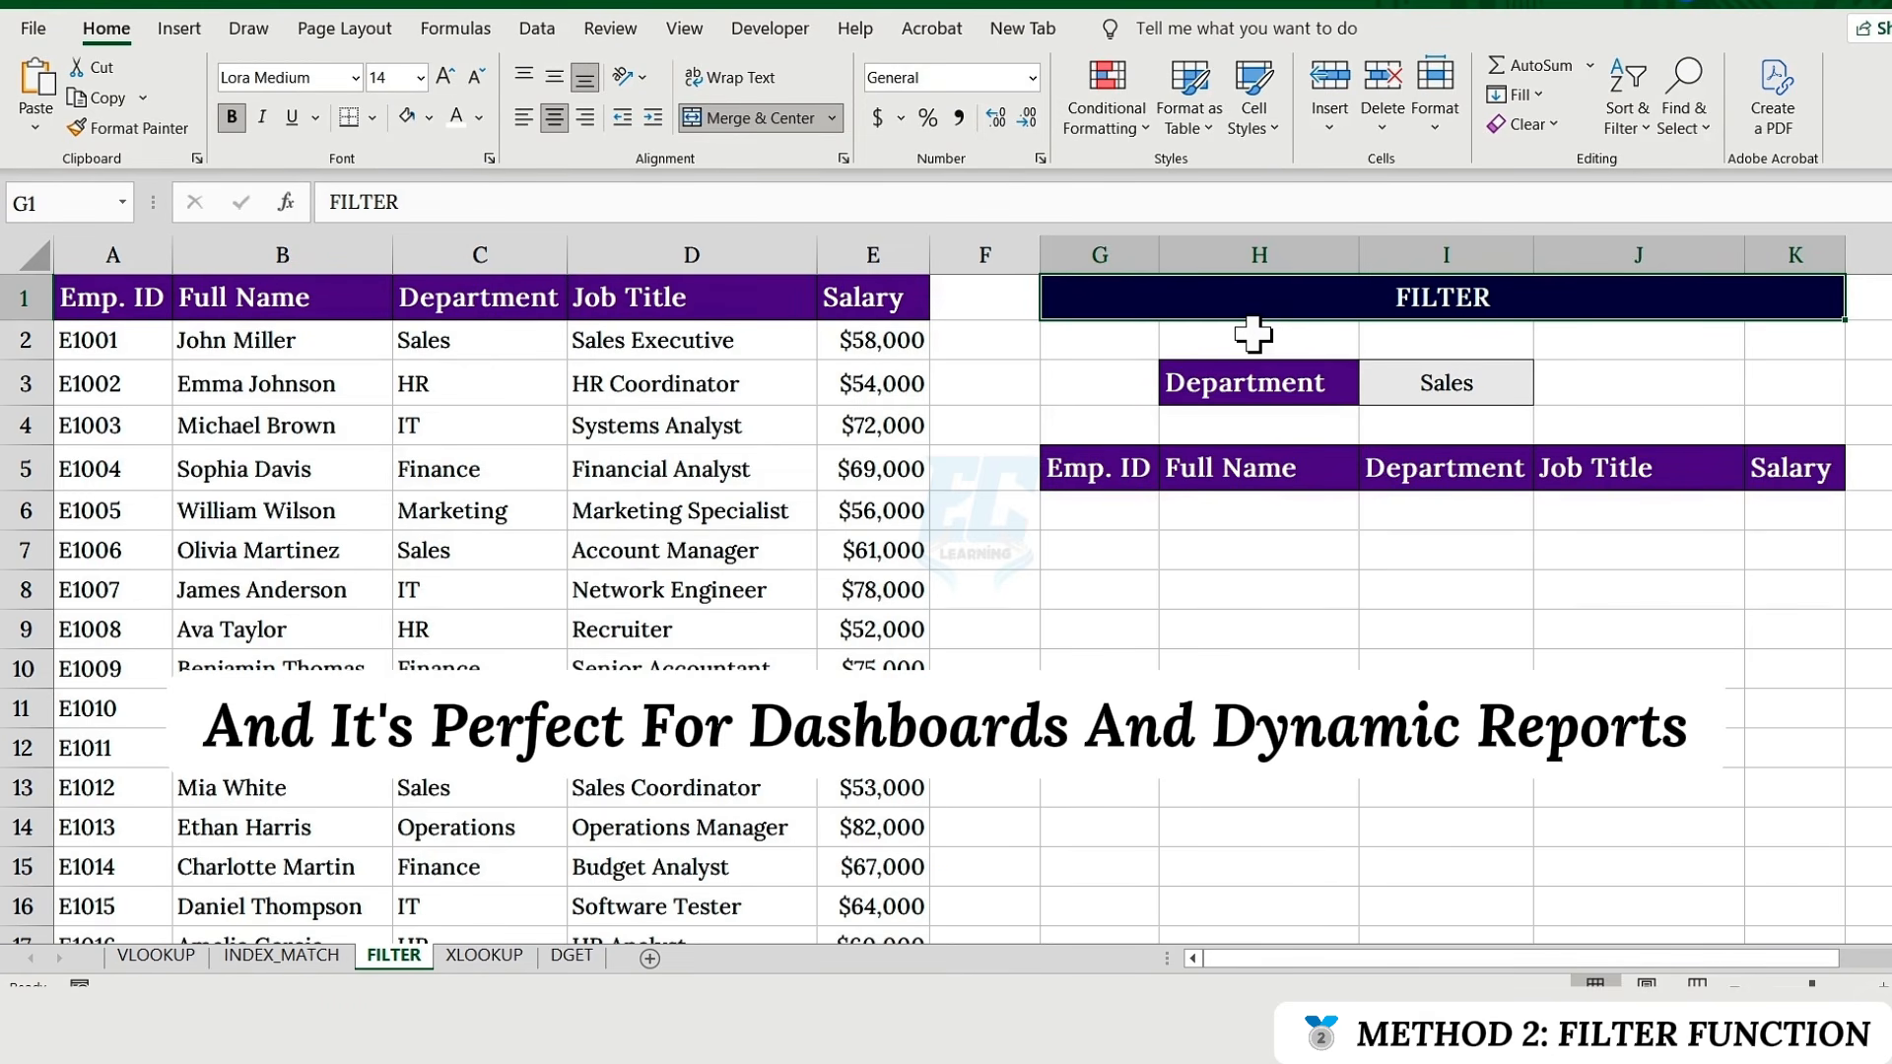
pyautogui.click(1110, 513)
pyautogui.click(663, 207)
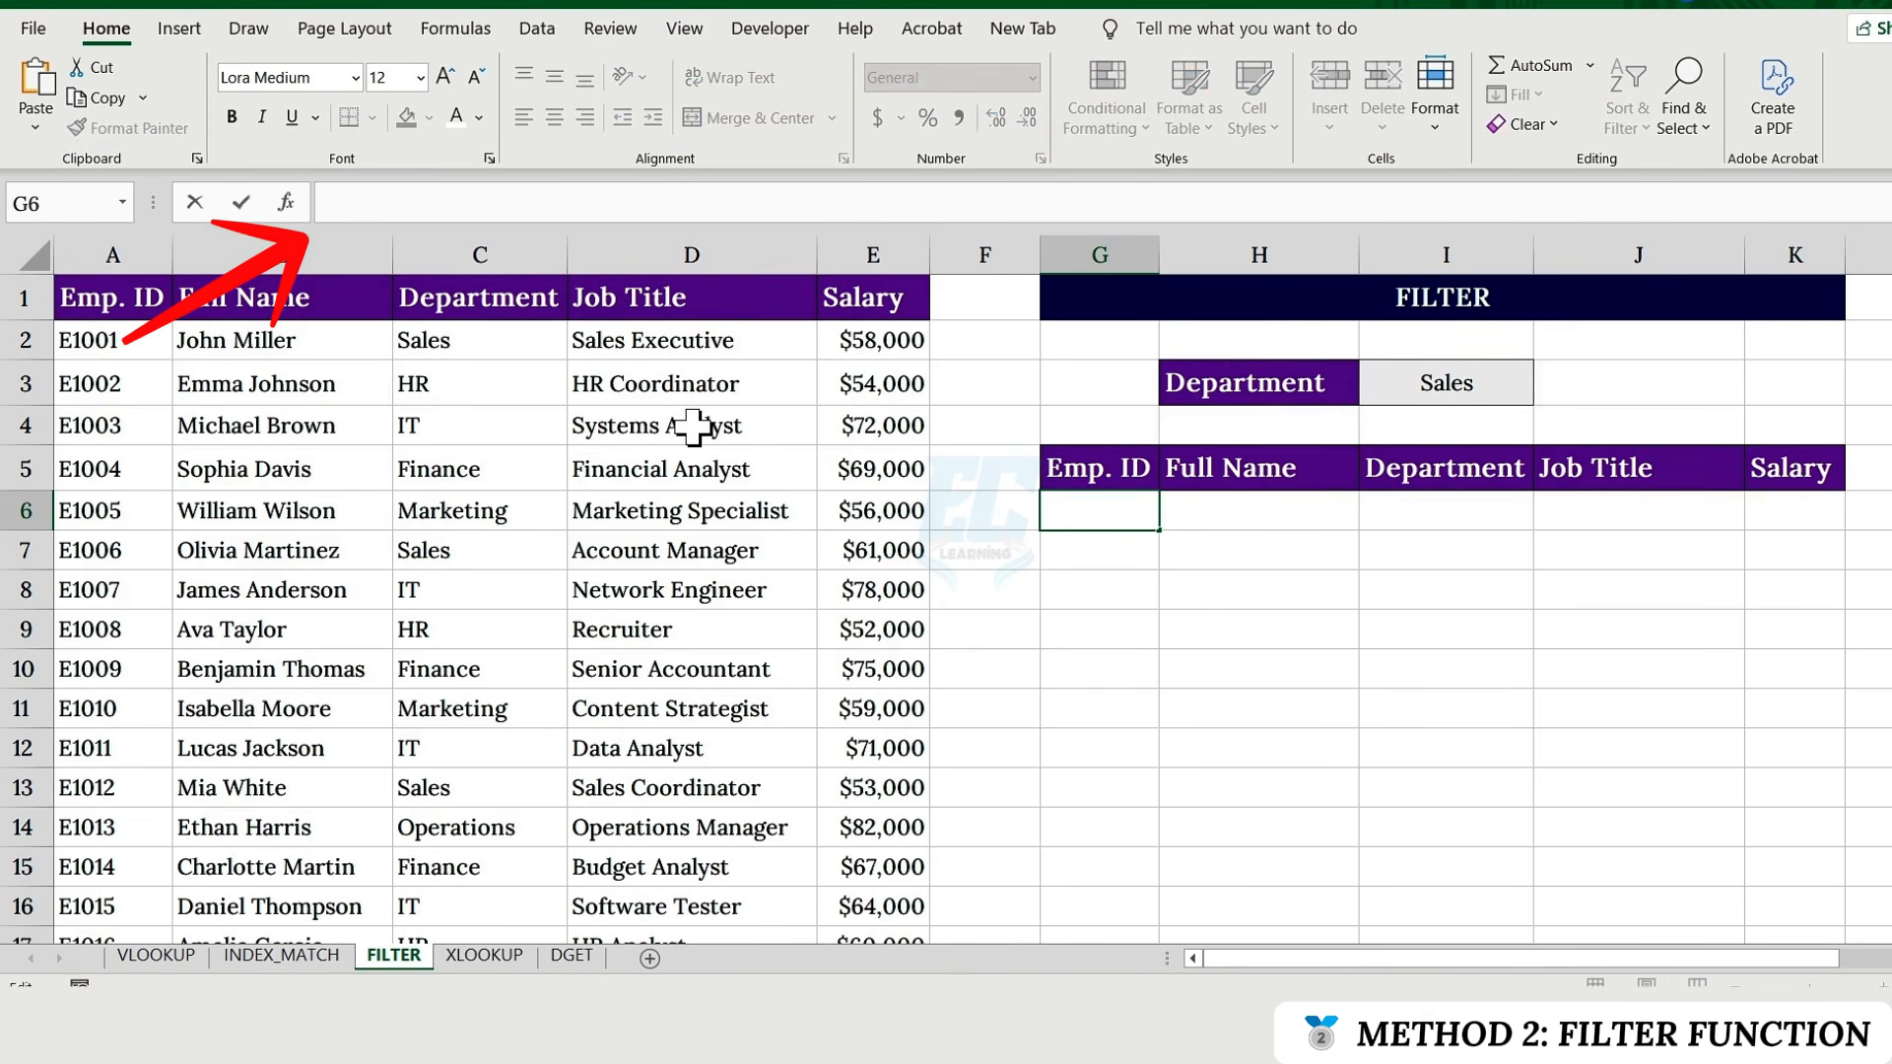
pyautogui.write('=FILTER(')
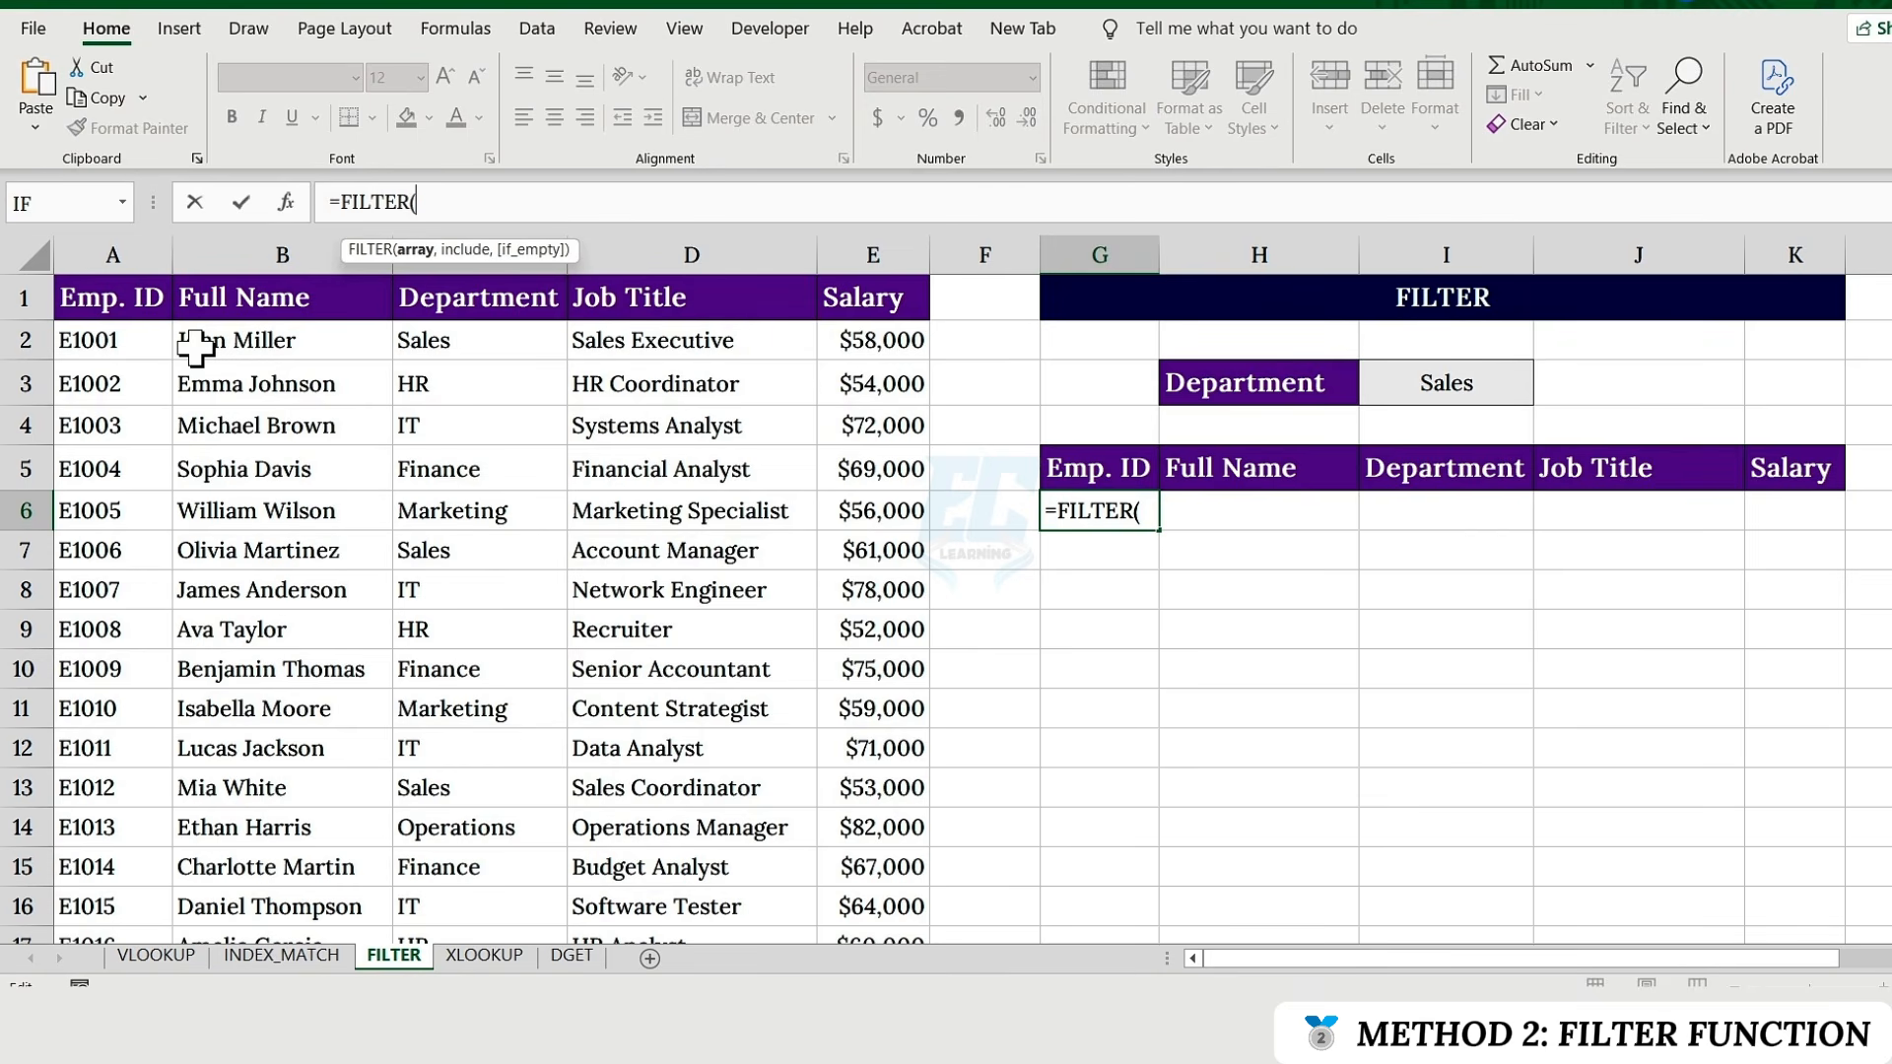
pyautogui.click(147, 345)
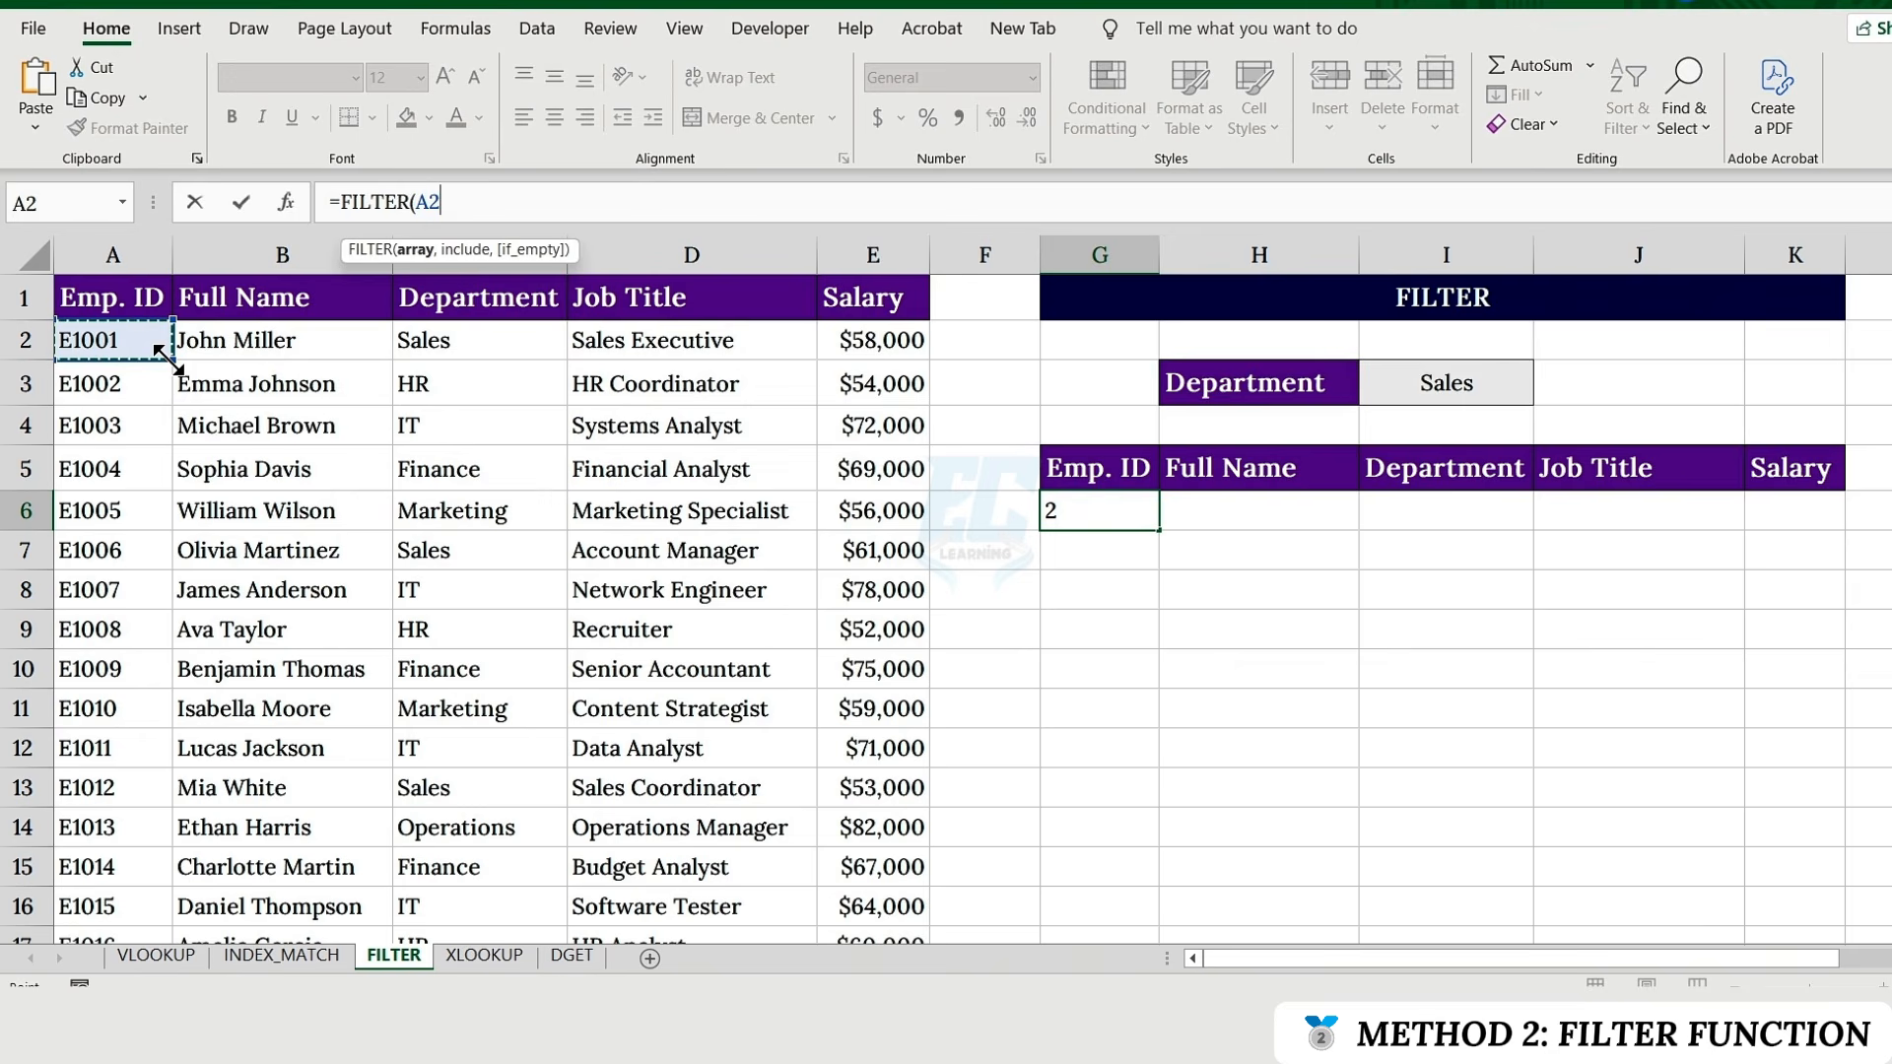
pyautogui.hotkey('ctrl', 'shift', 'Right')
pyautogui.hotkey('ctrl', 'shift', 'Down')
pyautogui.write(',')
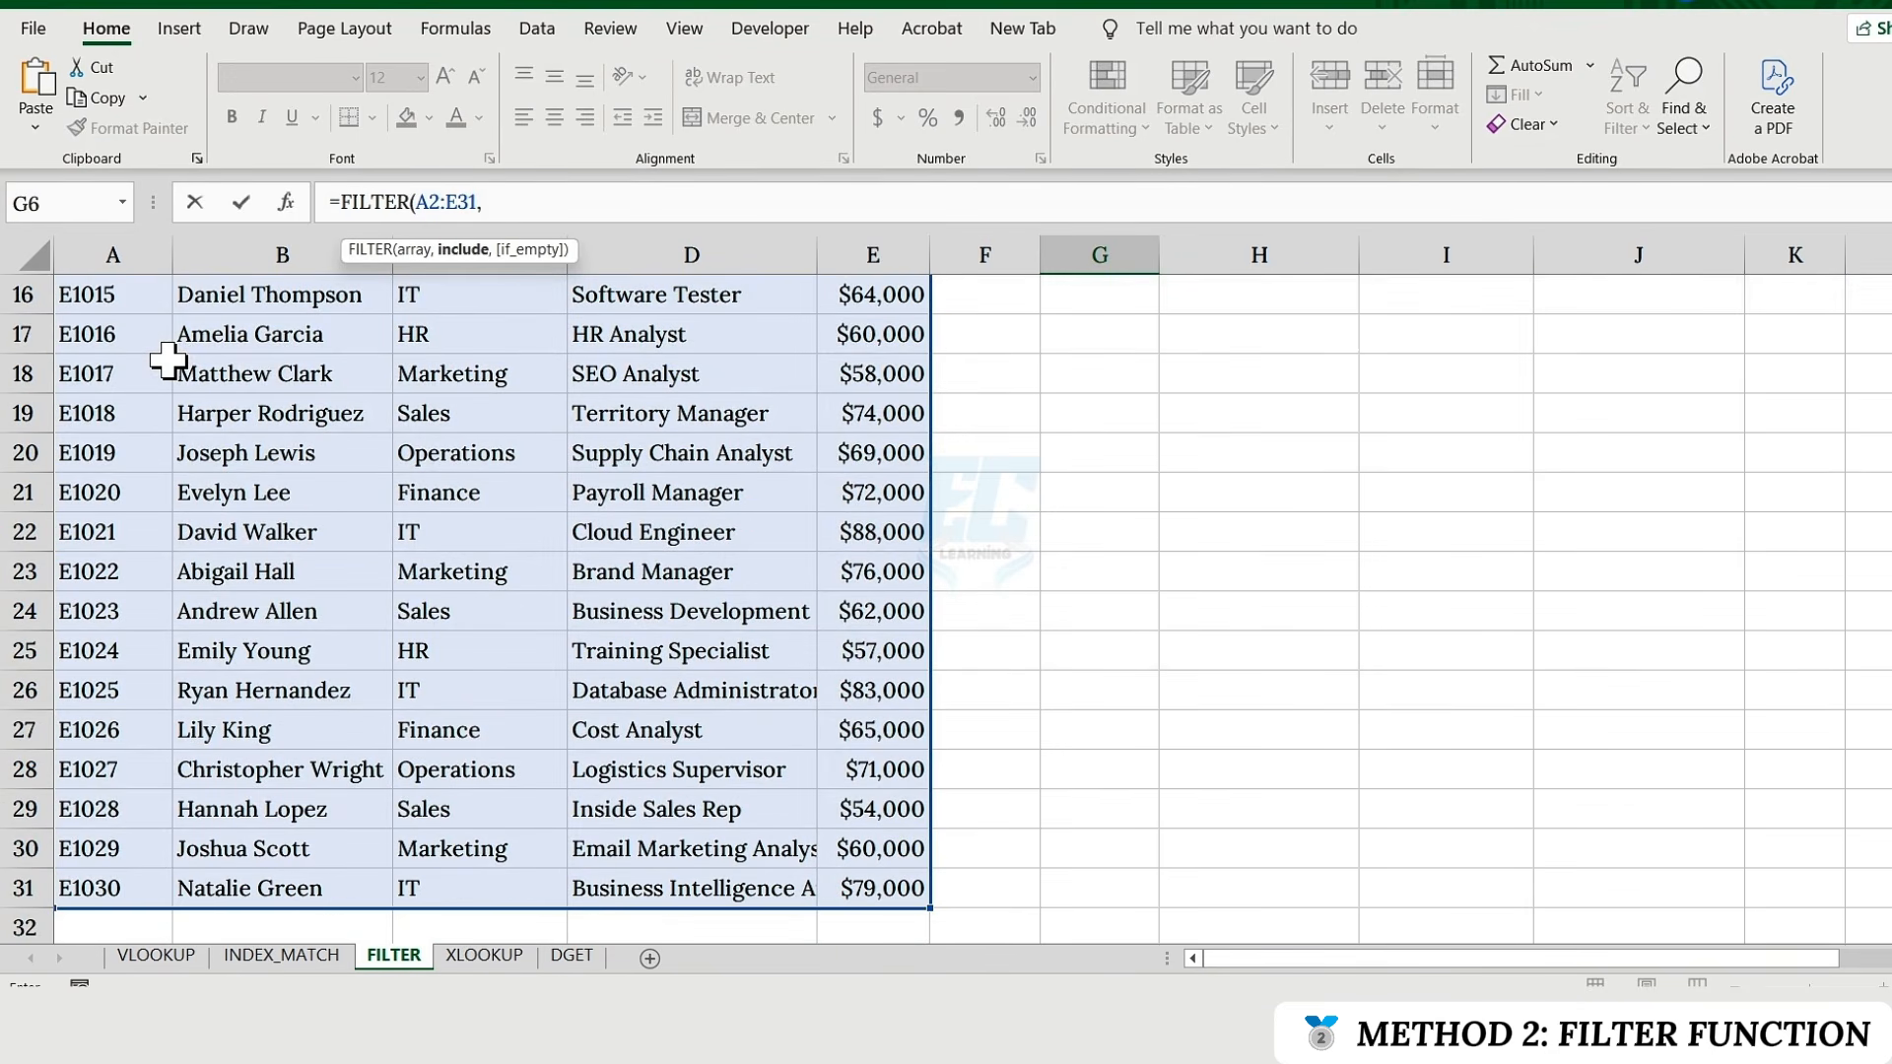
# Complete the G6 FILTER formula with the include condition C2:C31=I3, and enter it
pyautogui.scroll(5, 678, 426)
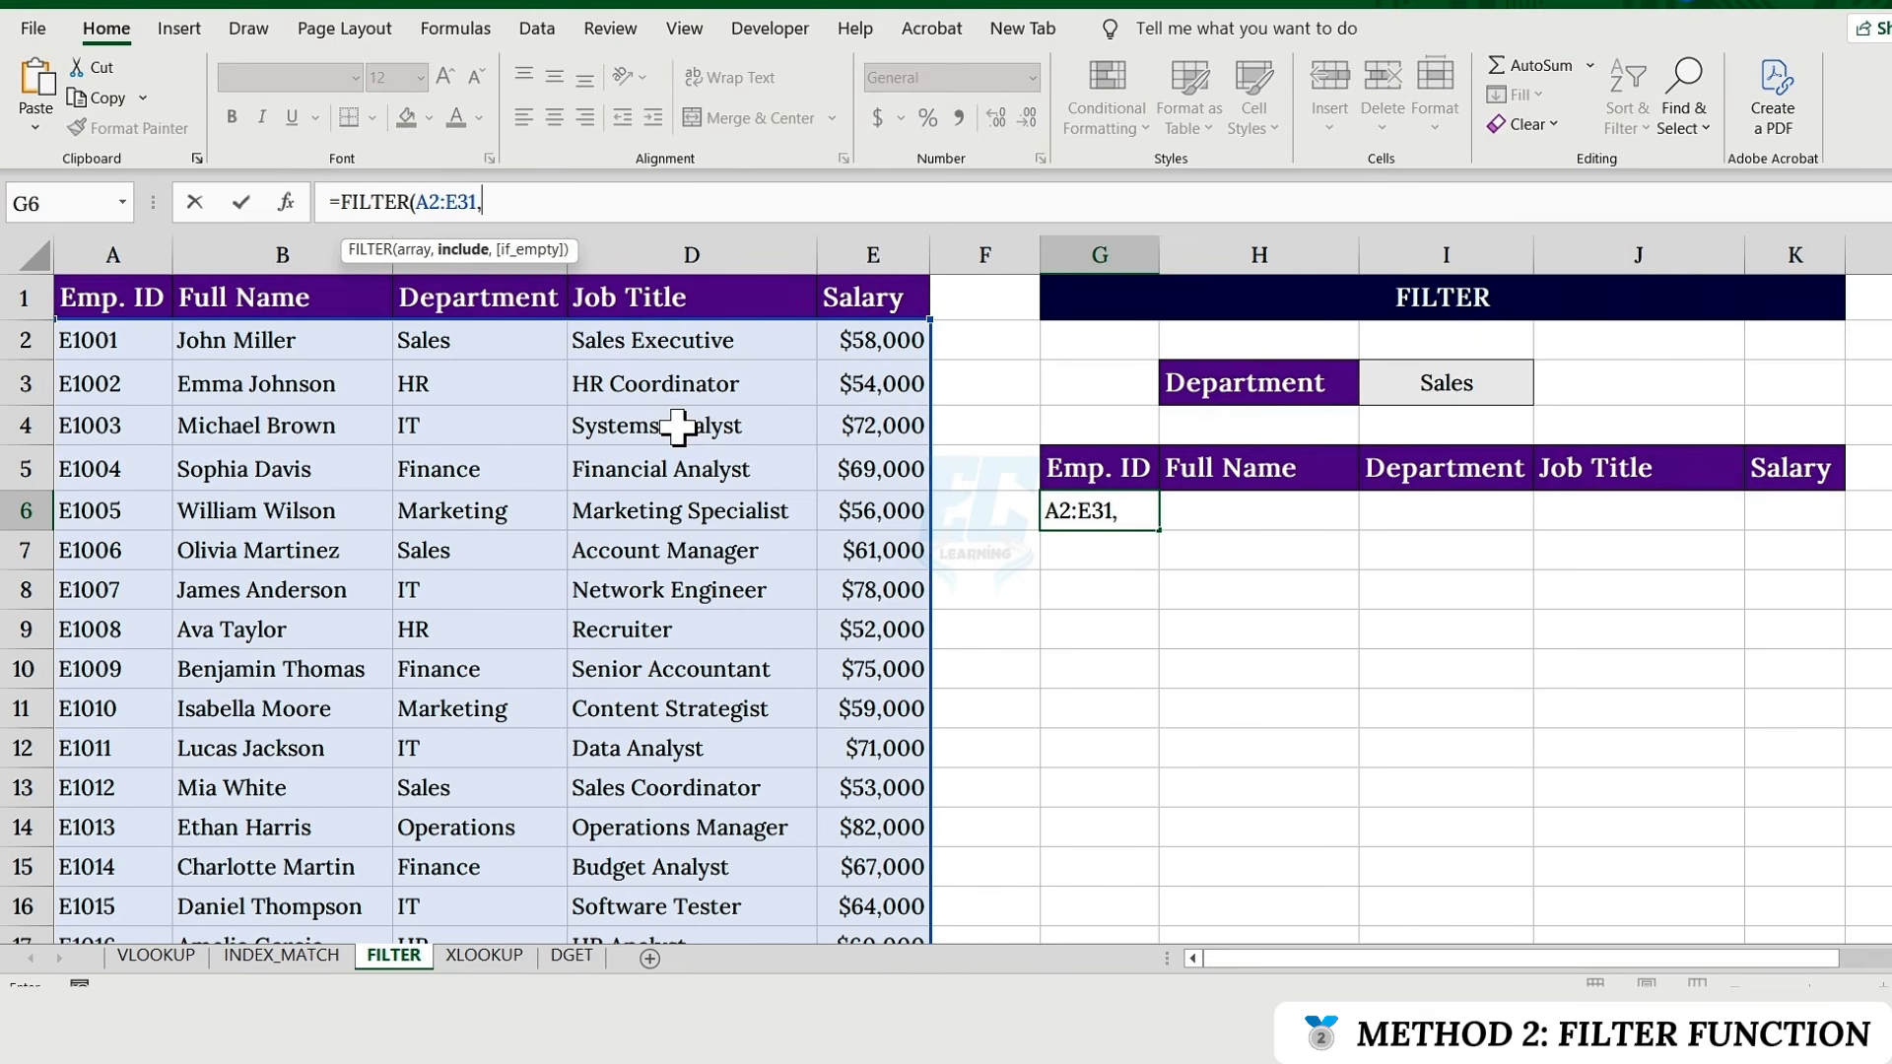
pyautogui.click(492, 345)
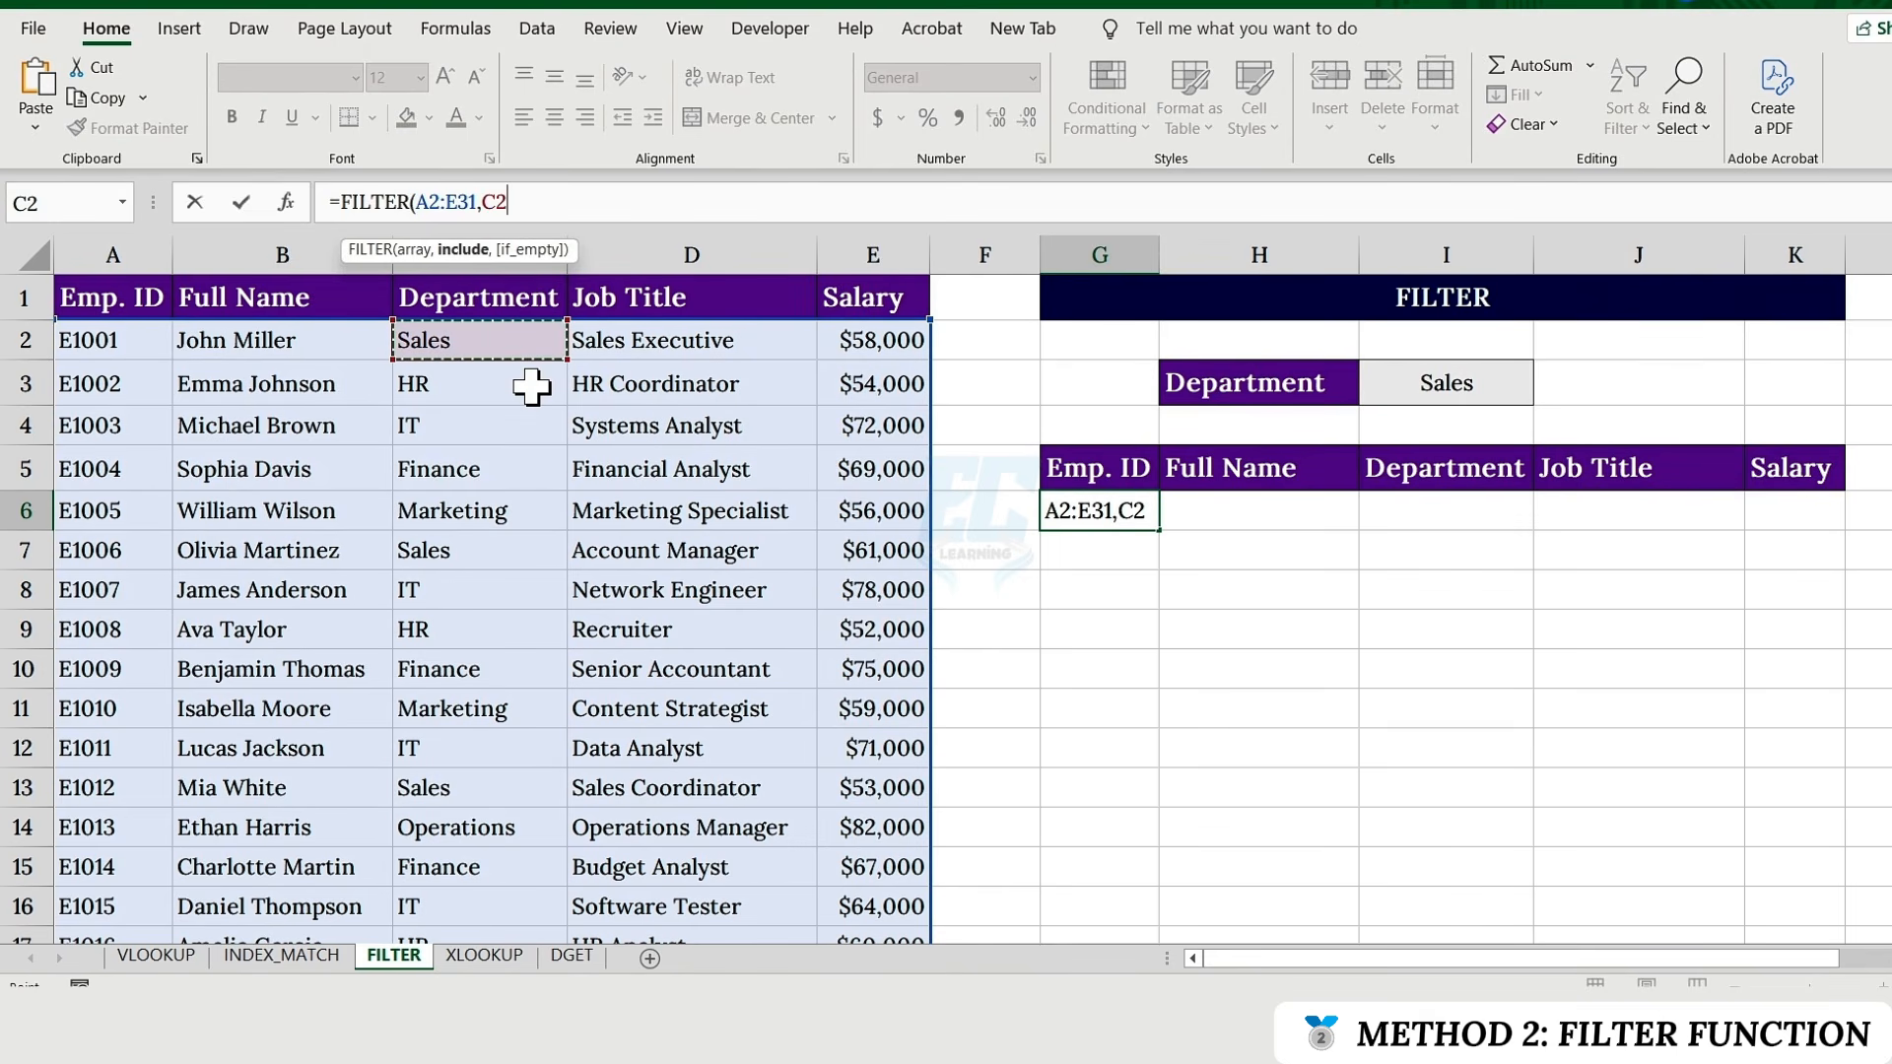
pyautogui.hotkey('ctrl', 'shift', 'Down')
pyautogui.write('=')
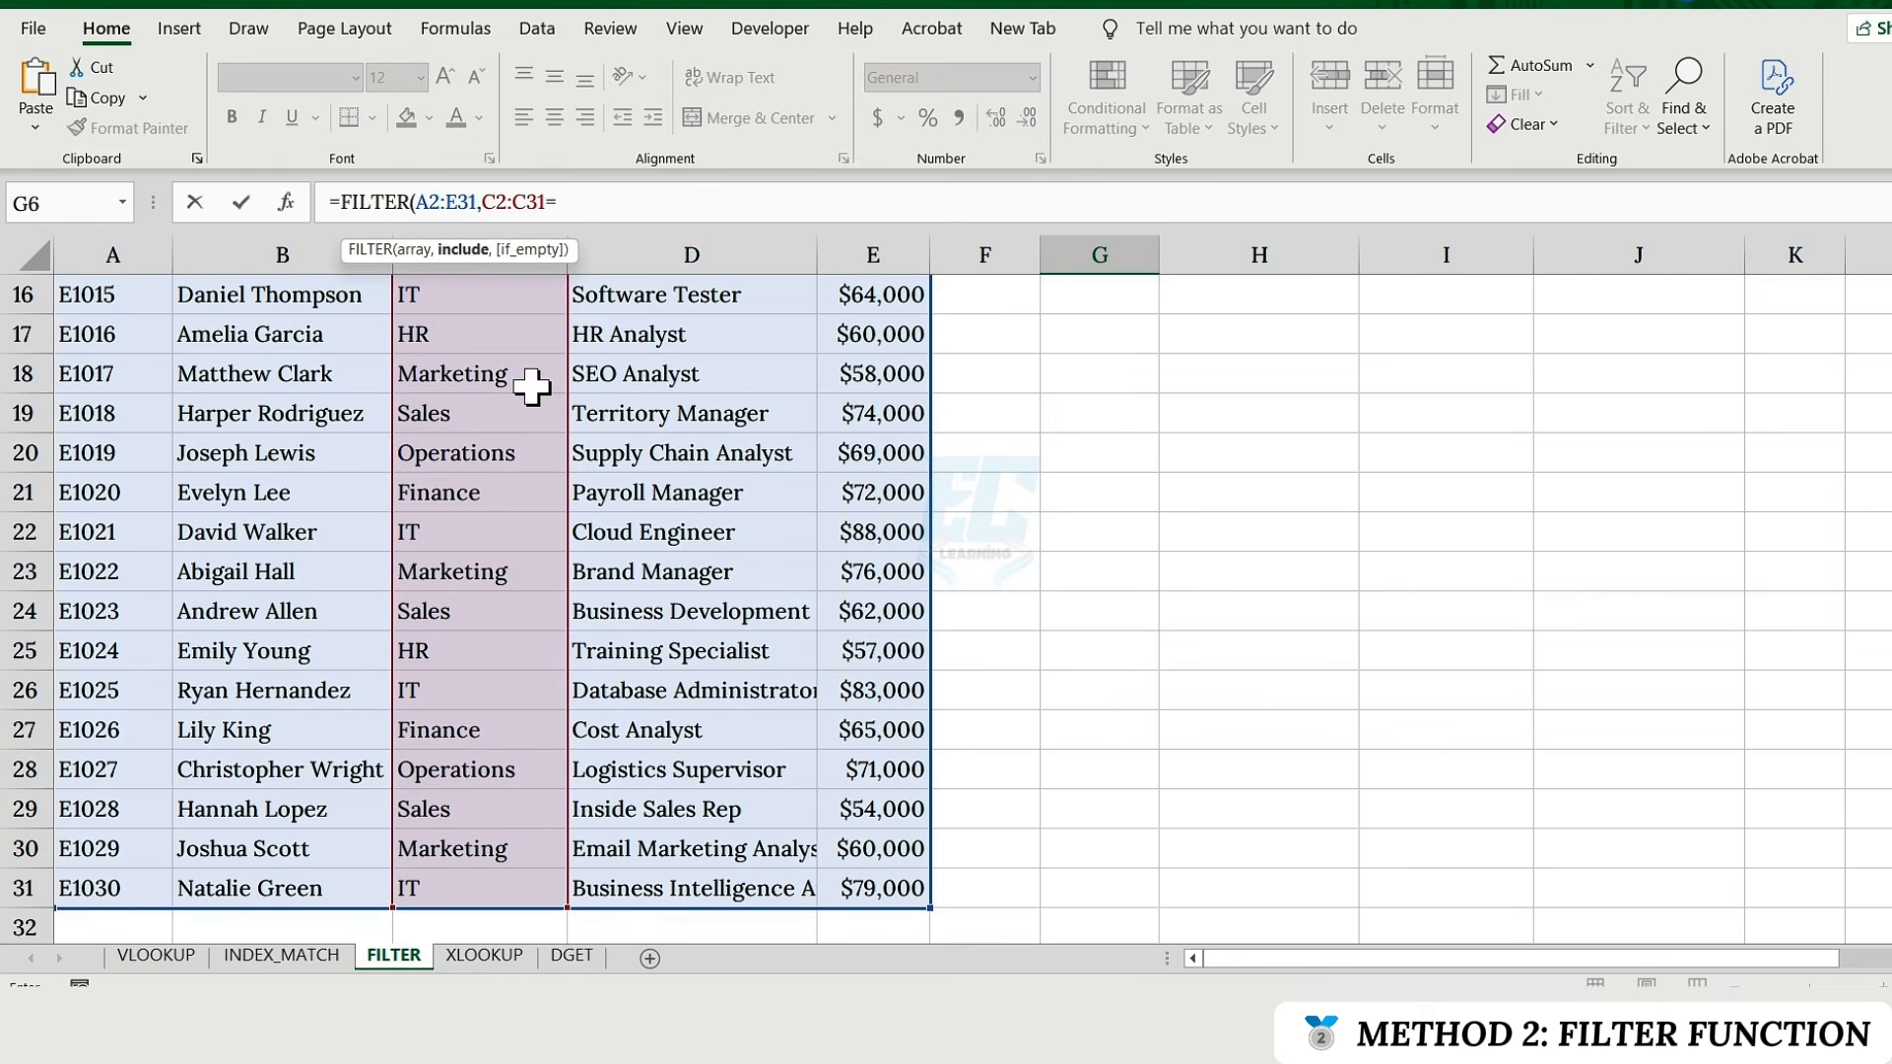
pyautogui.scroll(5, 1084, 443)
pyautogui.click(1493, 385)
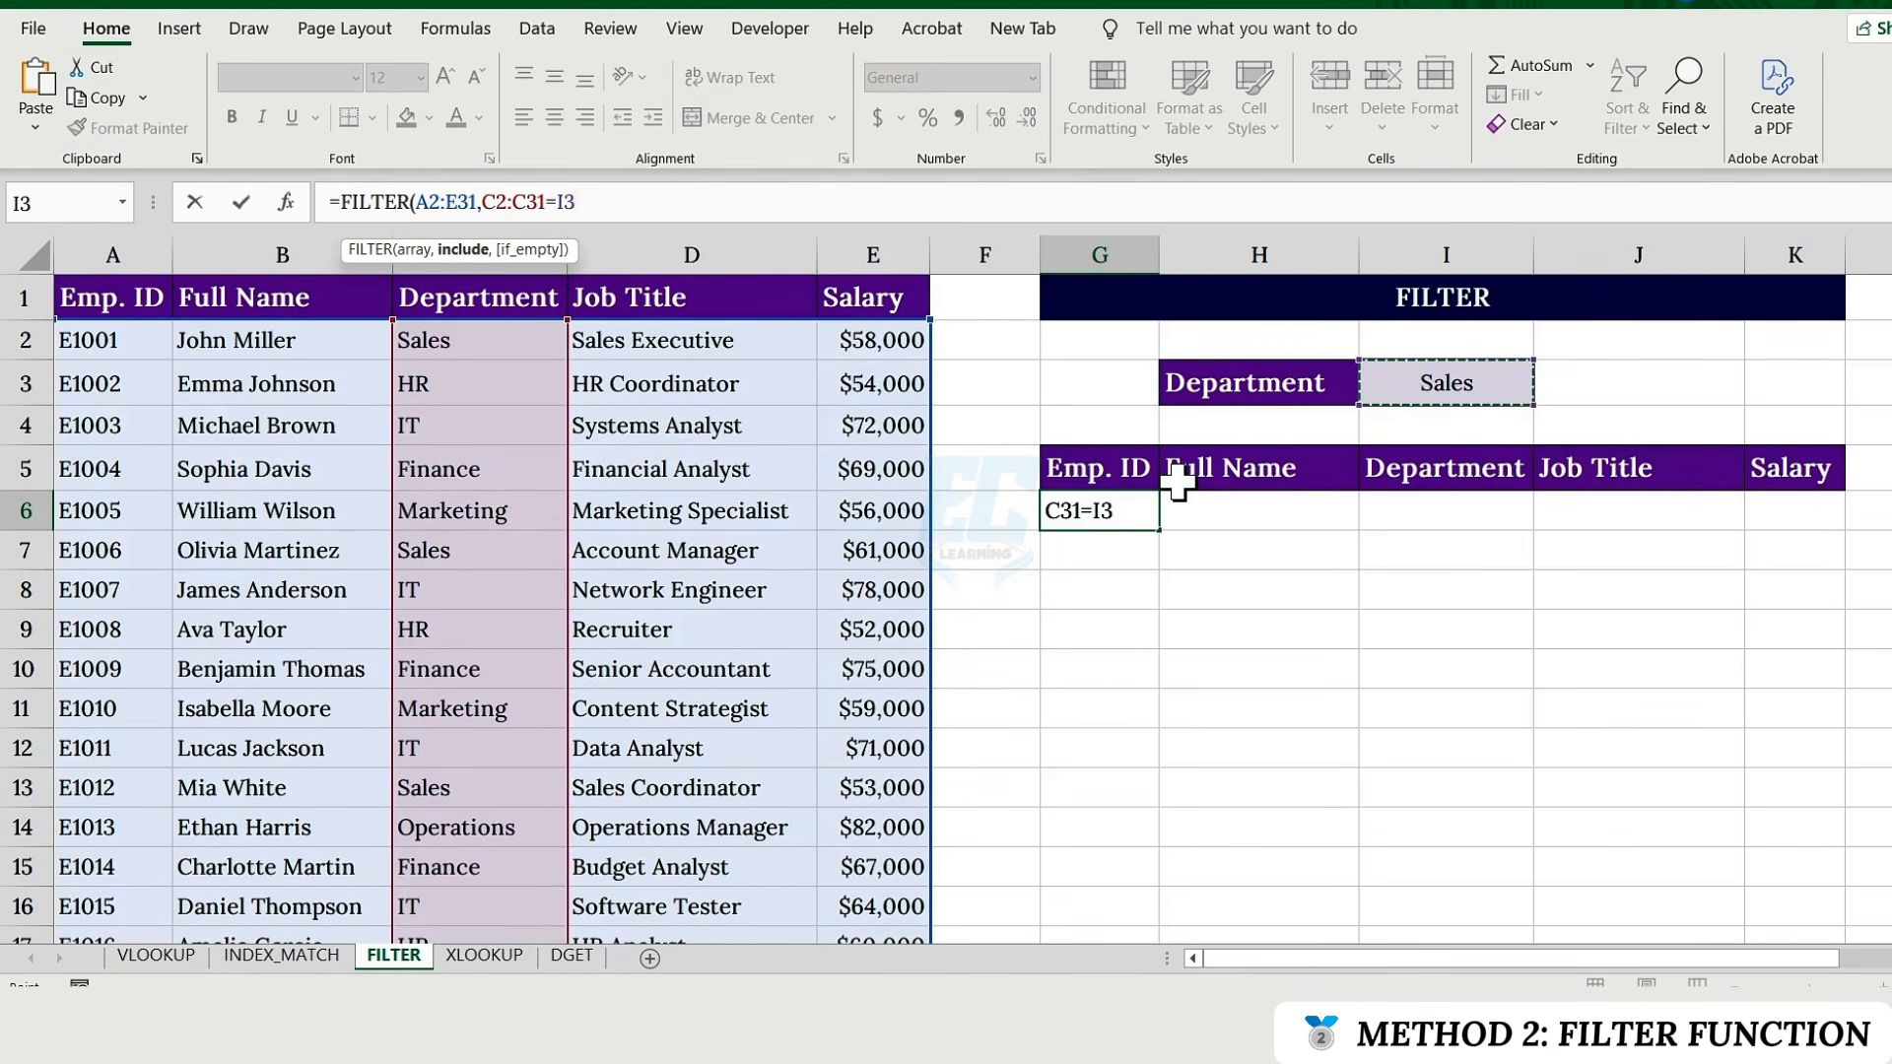
pyautogui.write(')')
pyautogui.press('Return')
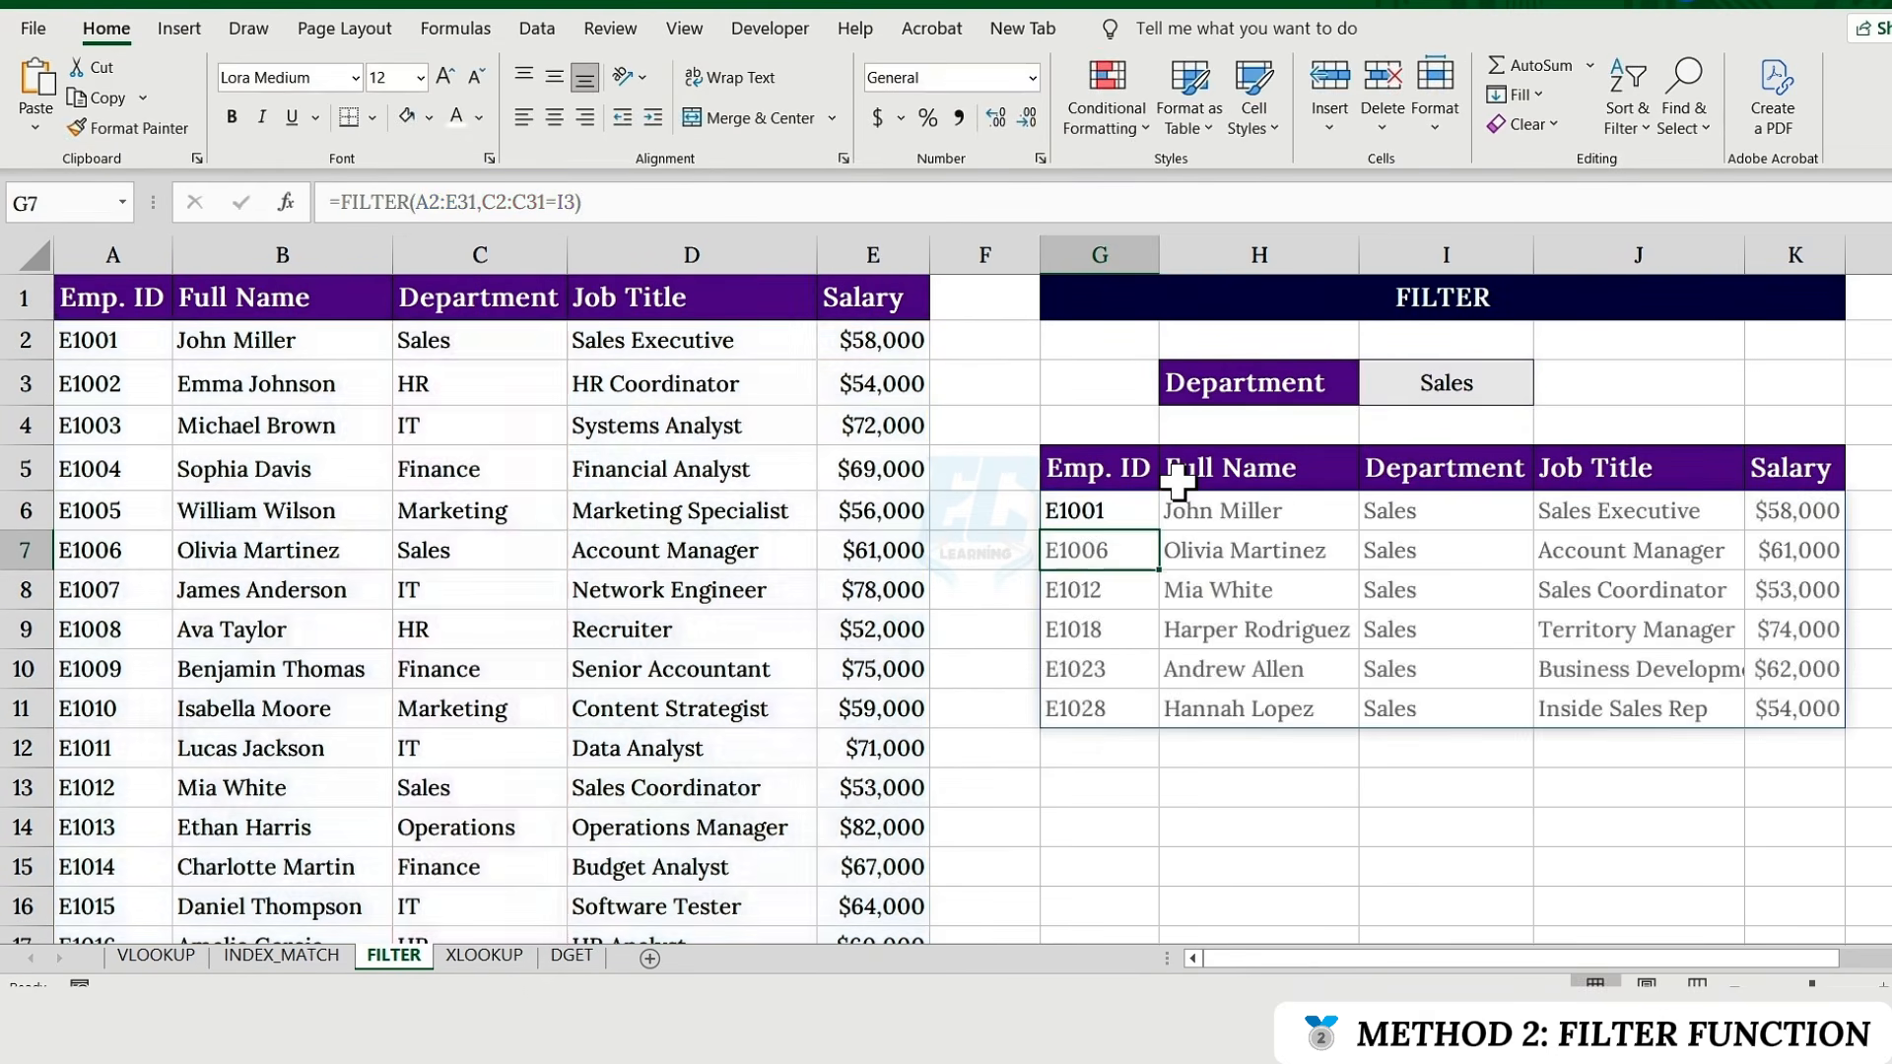
# Test the filtered employee list by switching the department in I3 to Marketing, Finance and one more department
pyautogui.click(1092, 507)
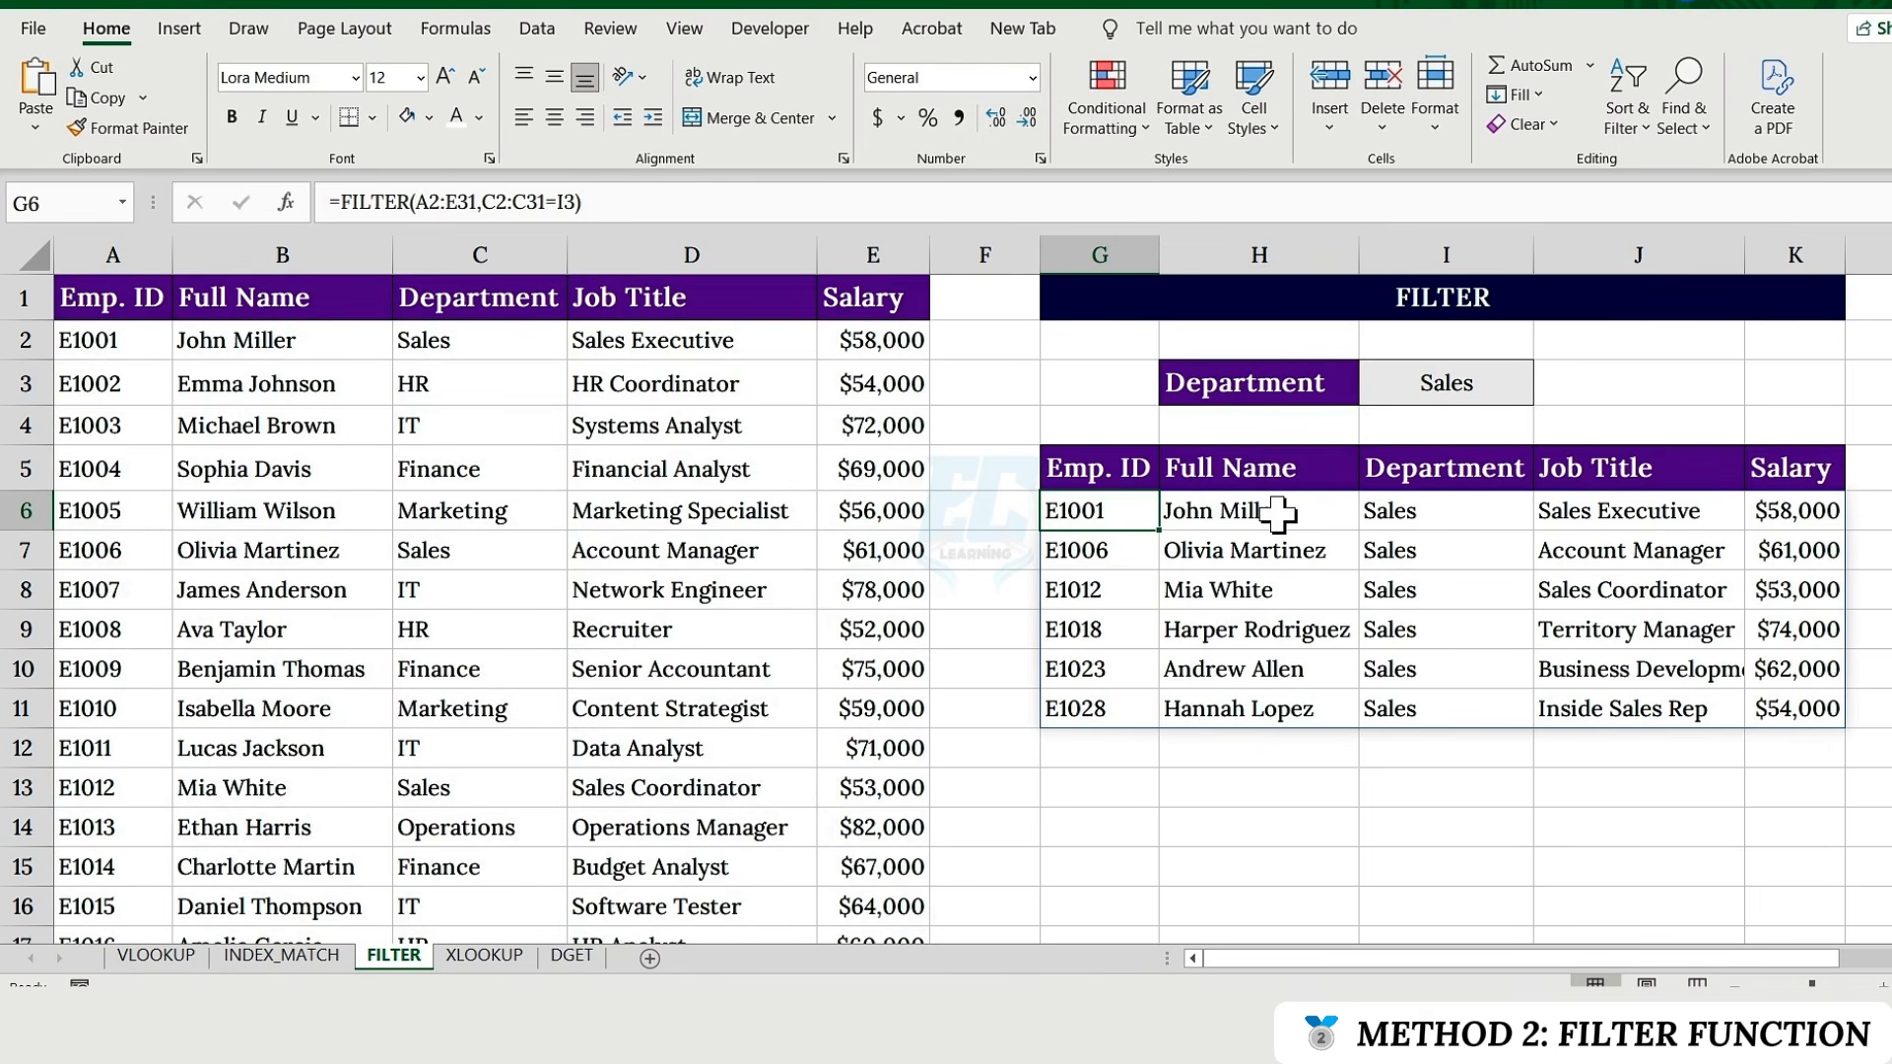
pyautogui.click(1475, 389)
pyautogui.click(1541, 392)
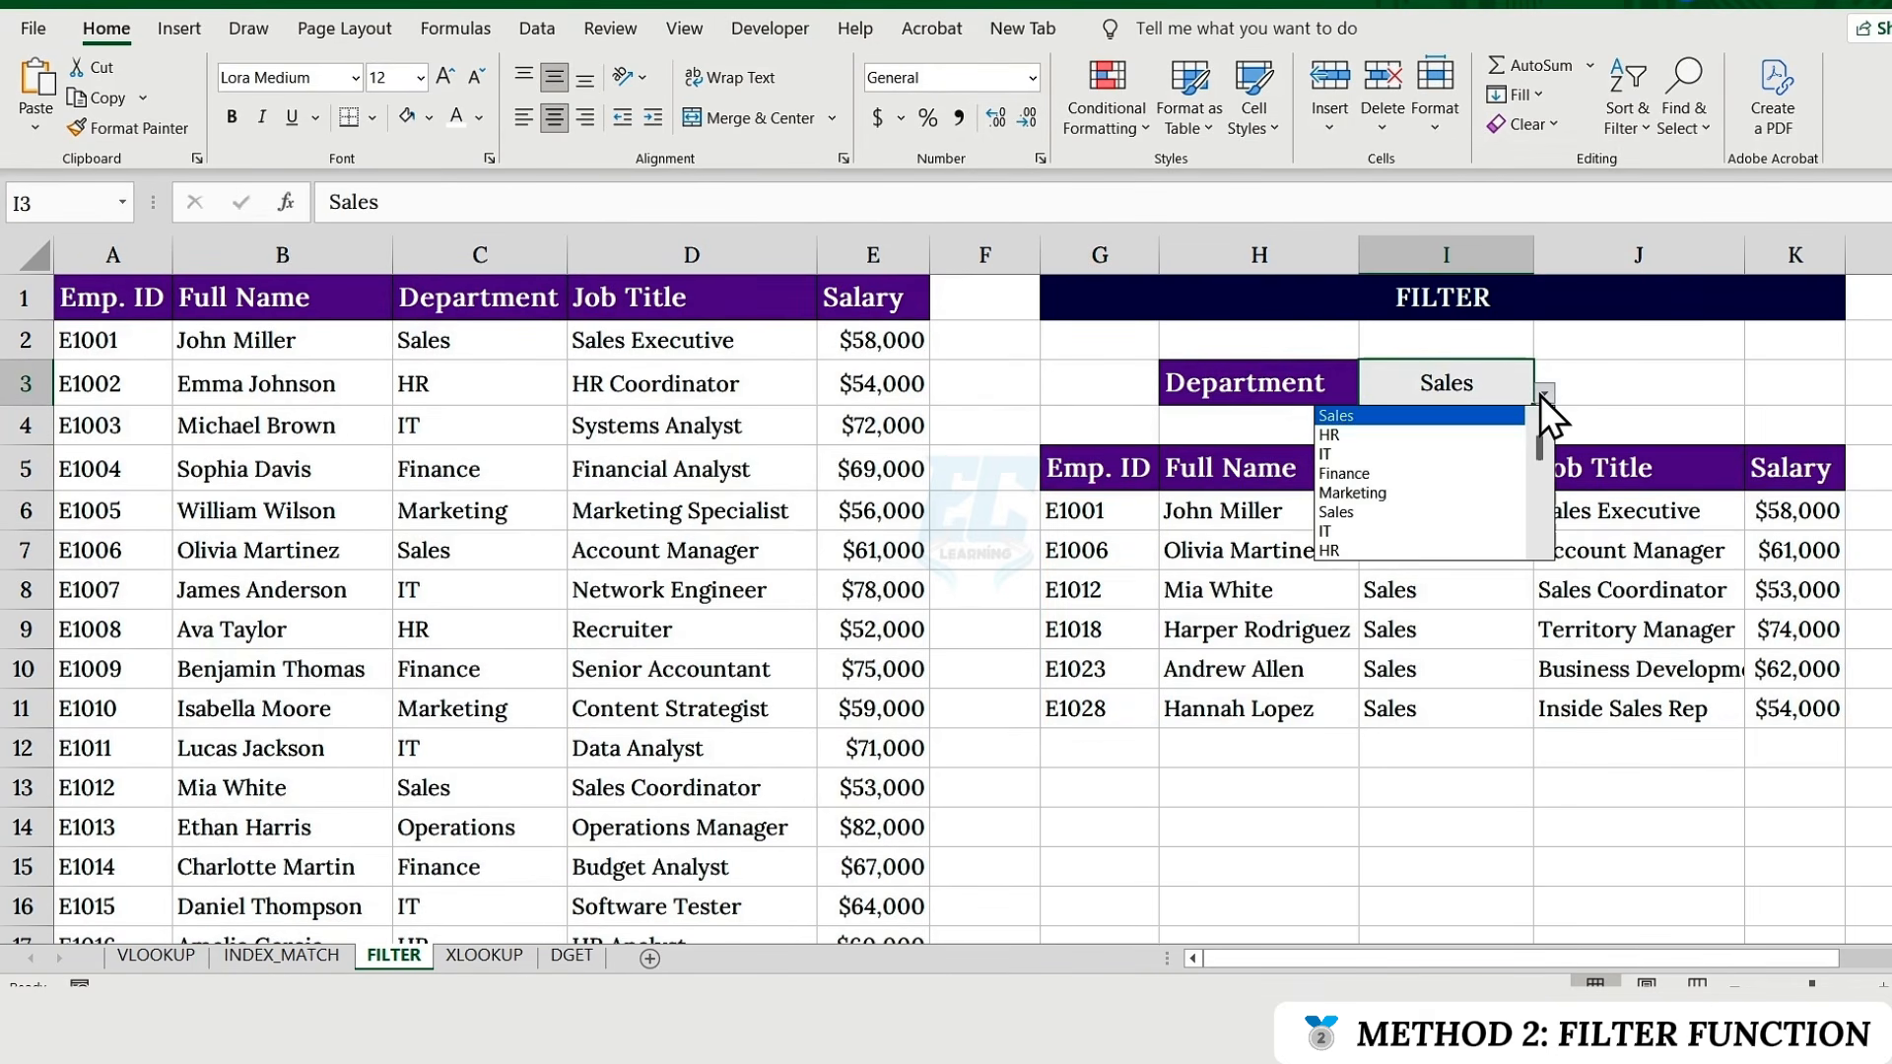
pyautogui.click(1388, 491)
pyautogui.click(1543, 395)
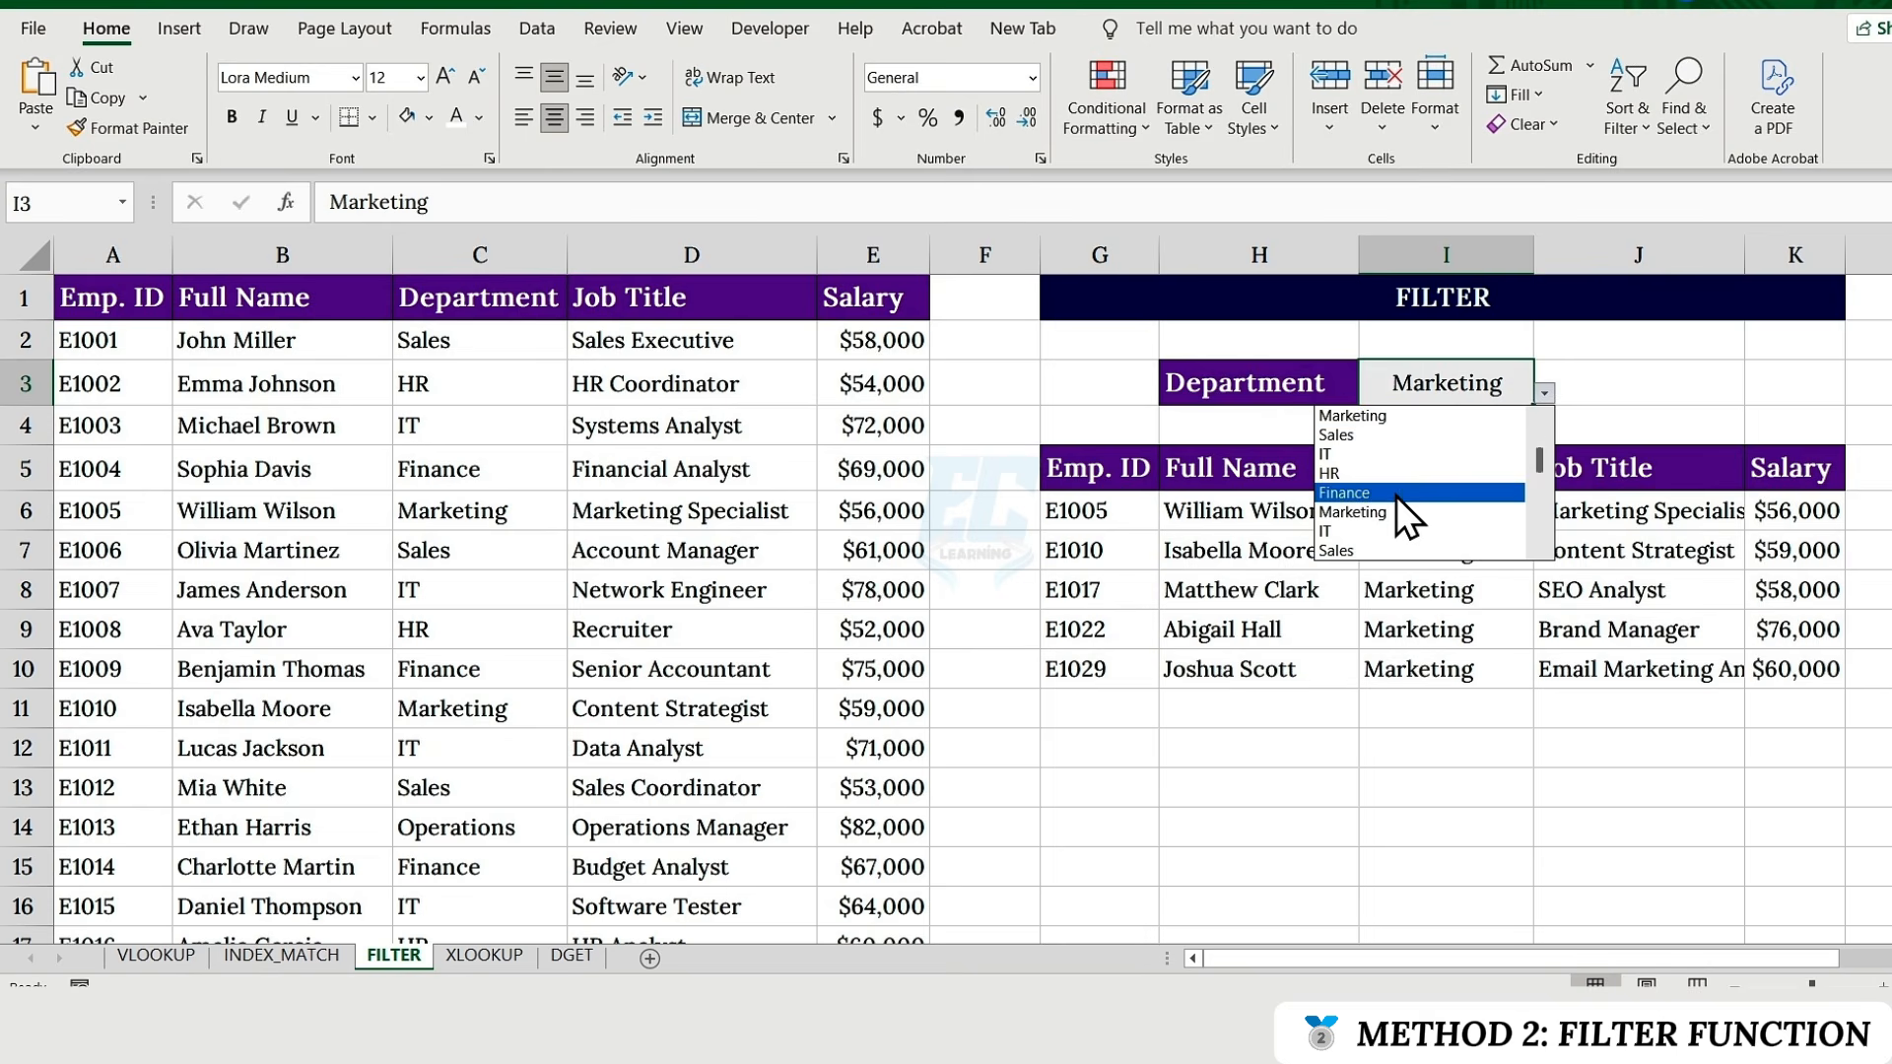
pyautogui.click(1395, 494)
pyautogui.click(1543, 395)
pyautogui.click(1386, 552)
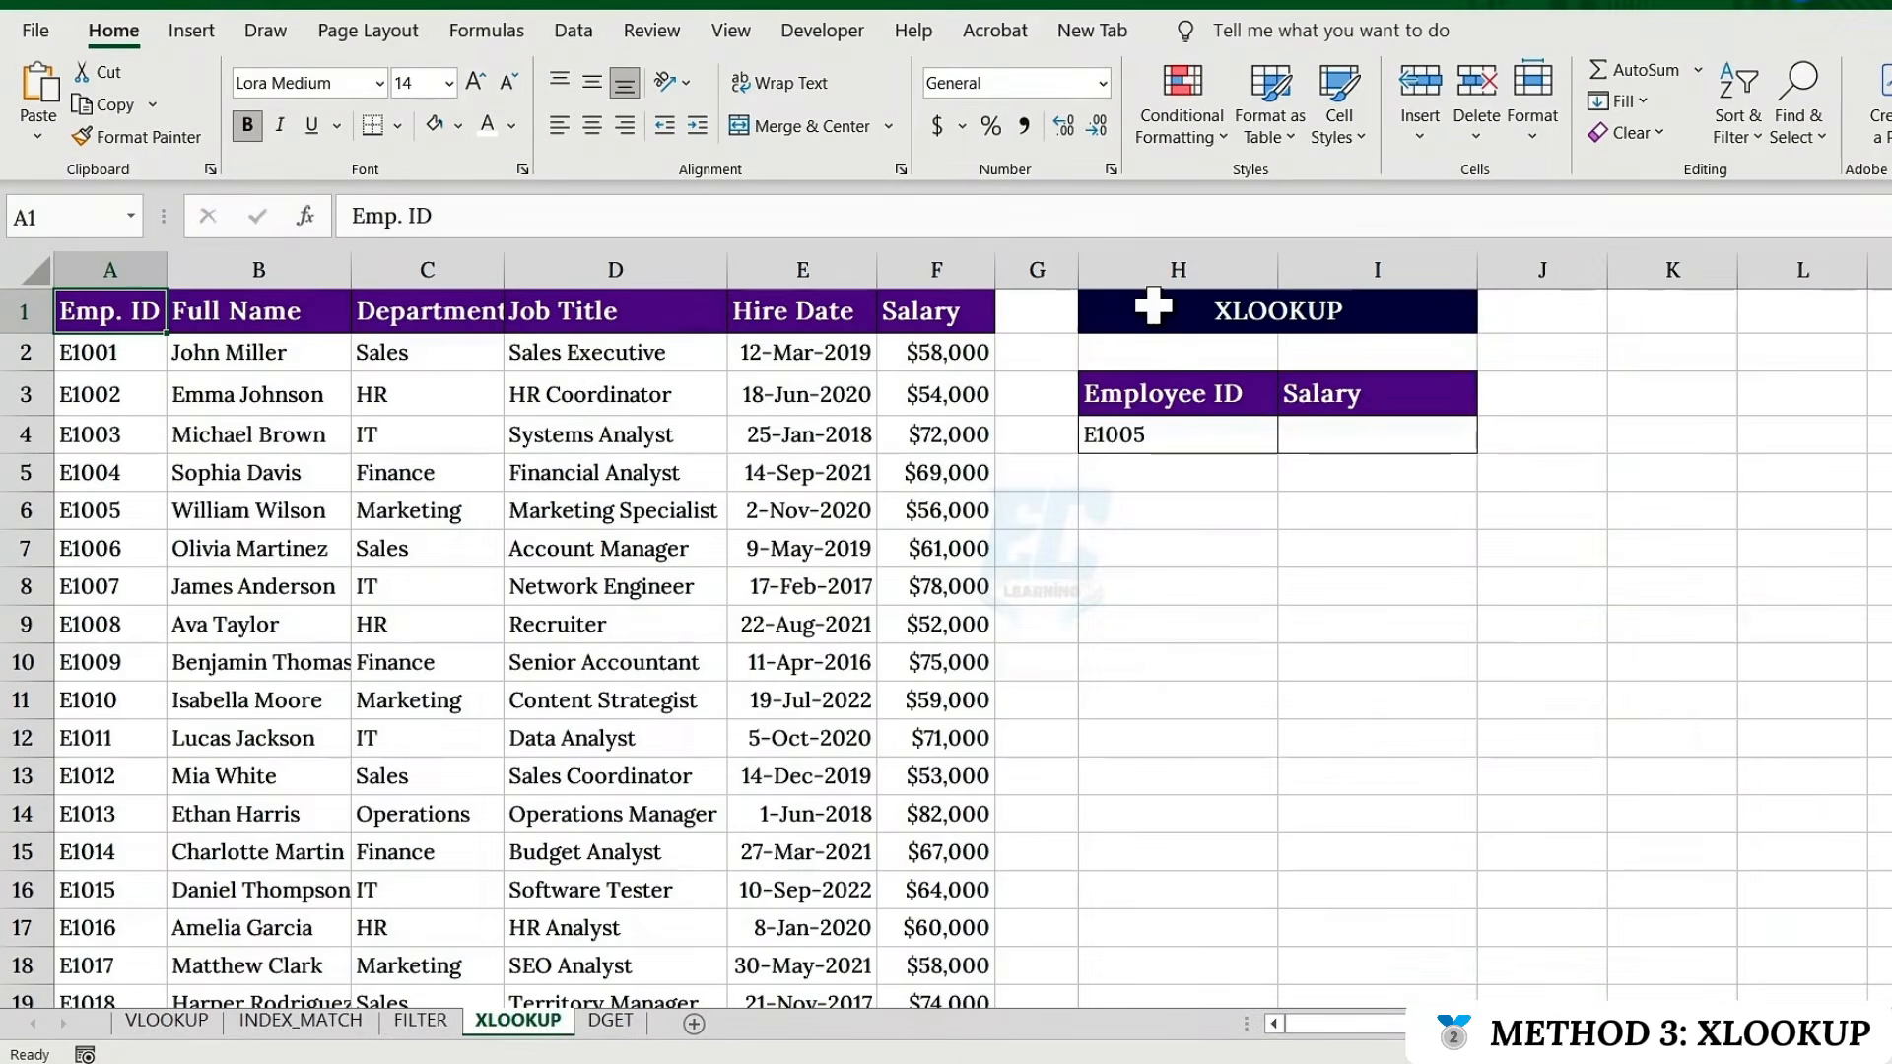
# On the XLOOKUP sheet, start an XLOOKUP formula in cell I4 with H4 as the lookup value
pyautogui.click(1153, 307)
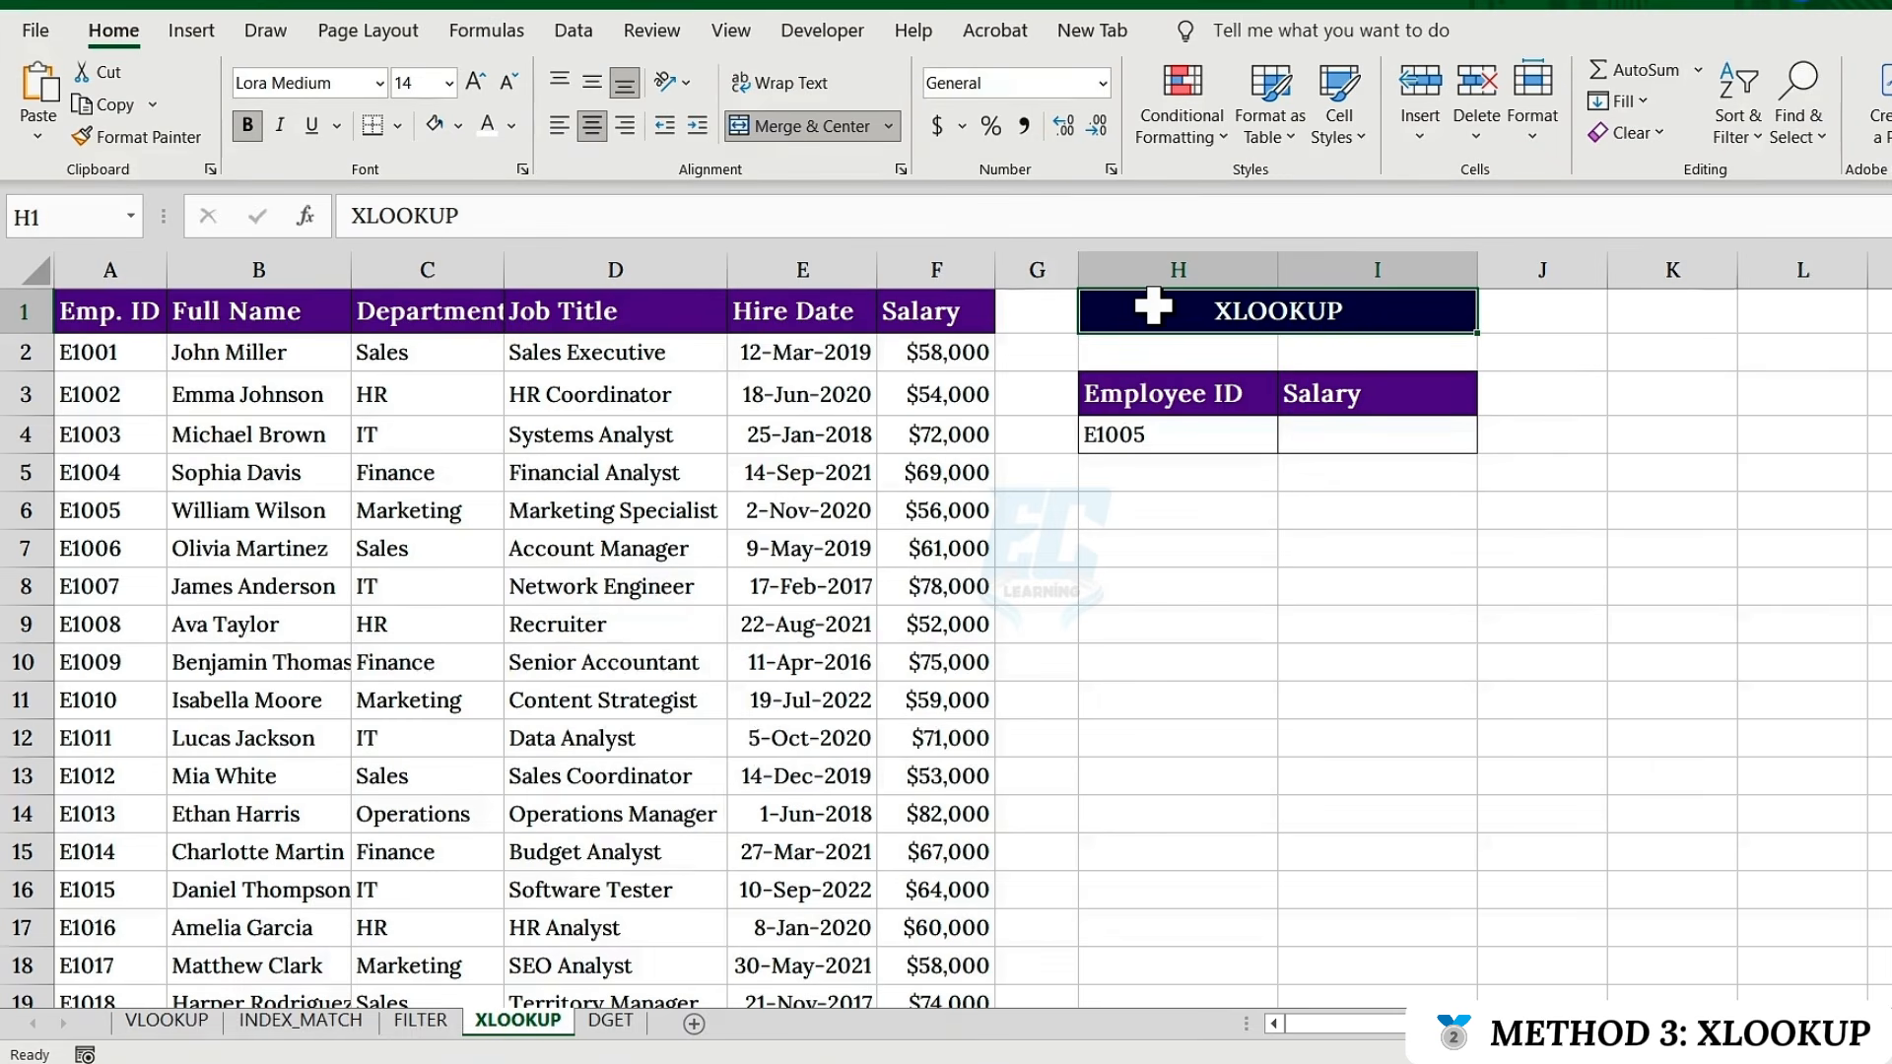
pyautogui.click(1333, 432)
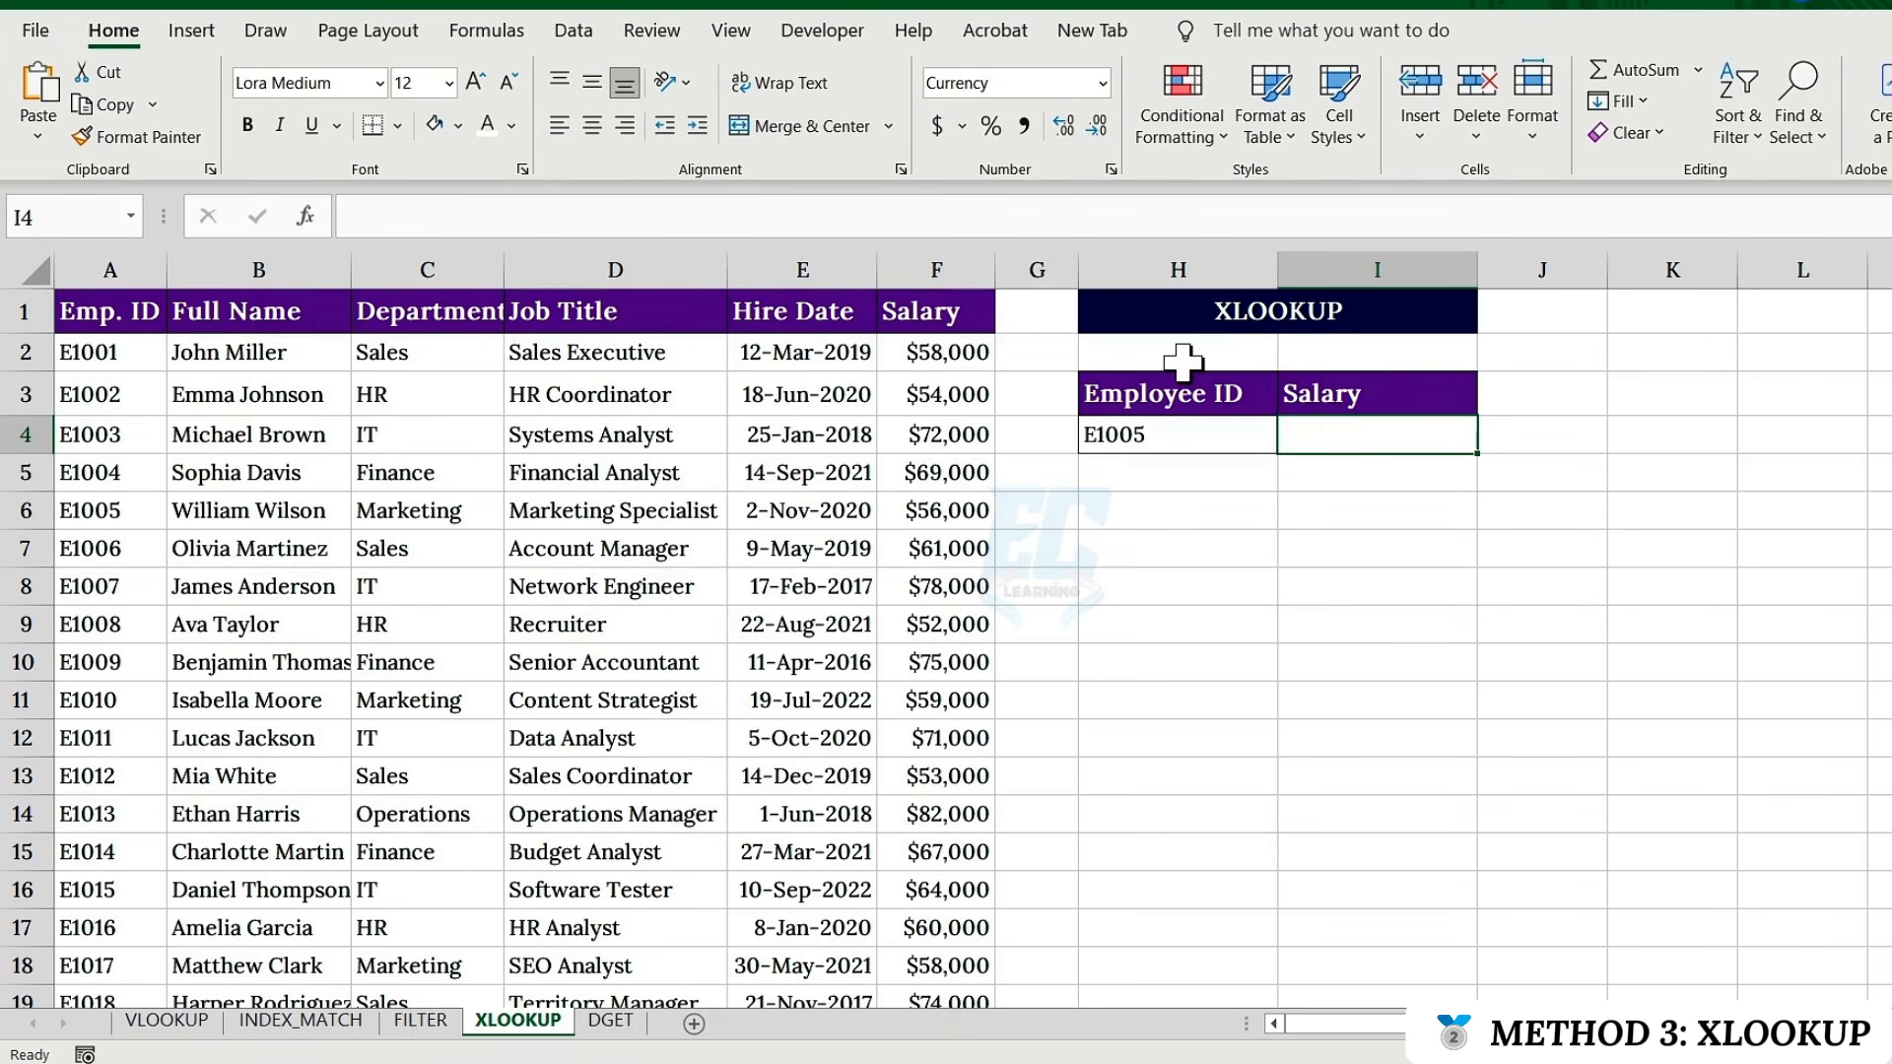
pyautogui.write('=')
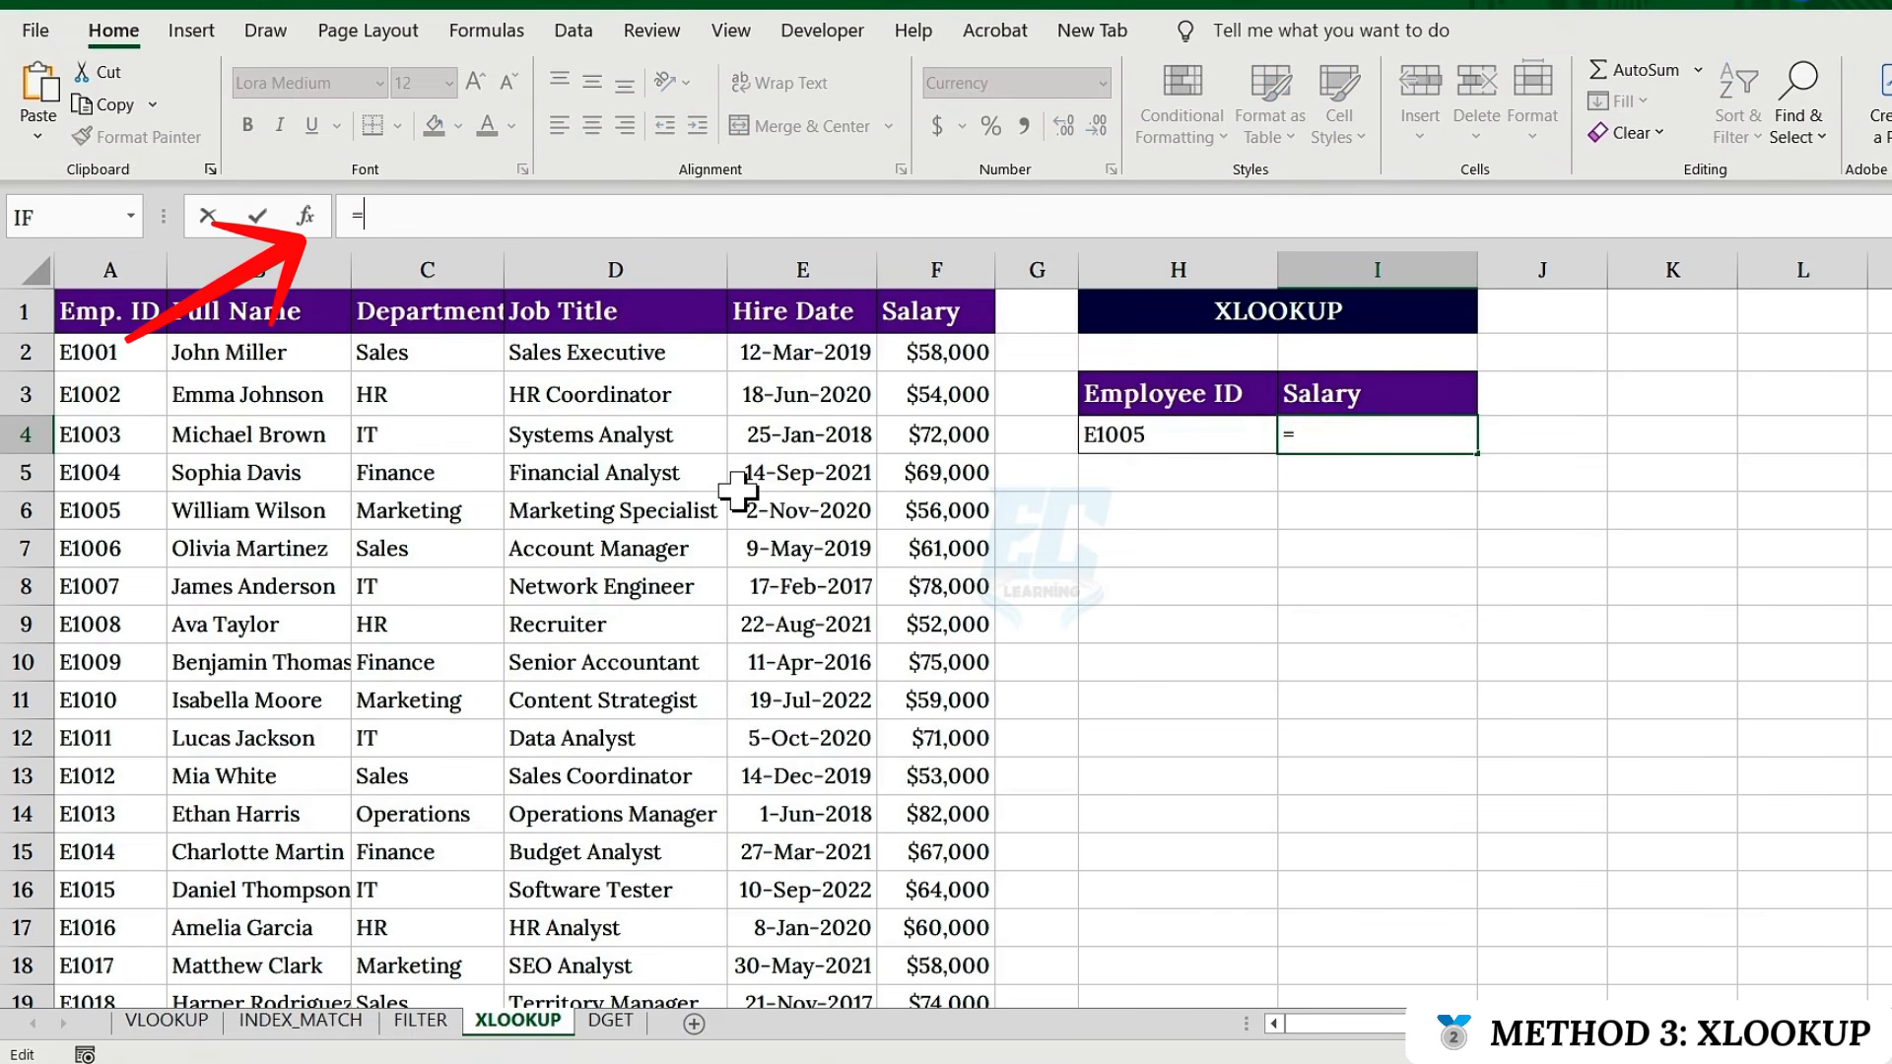
pyautogui.write('XLOOKUP(')
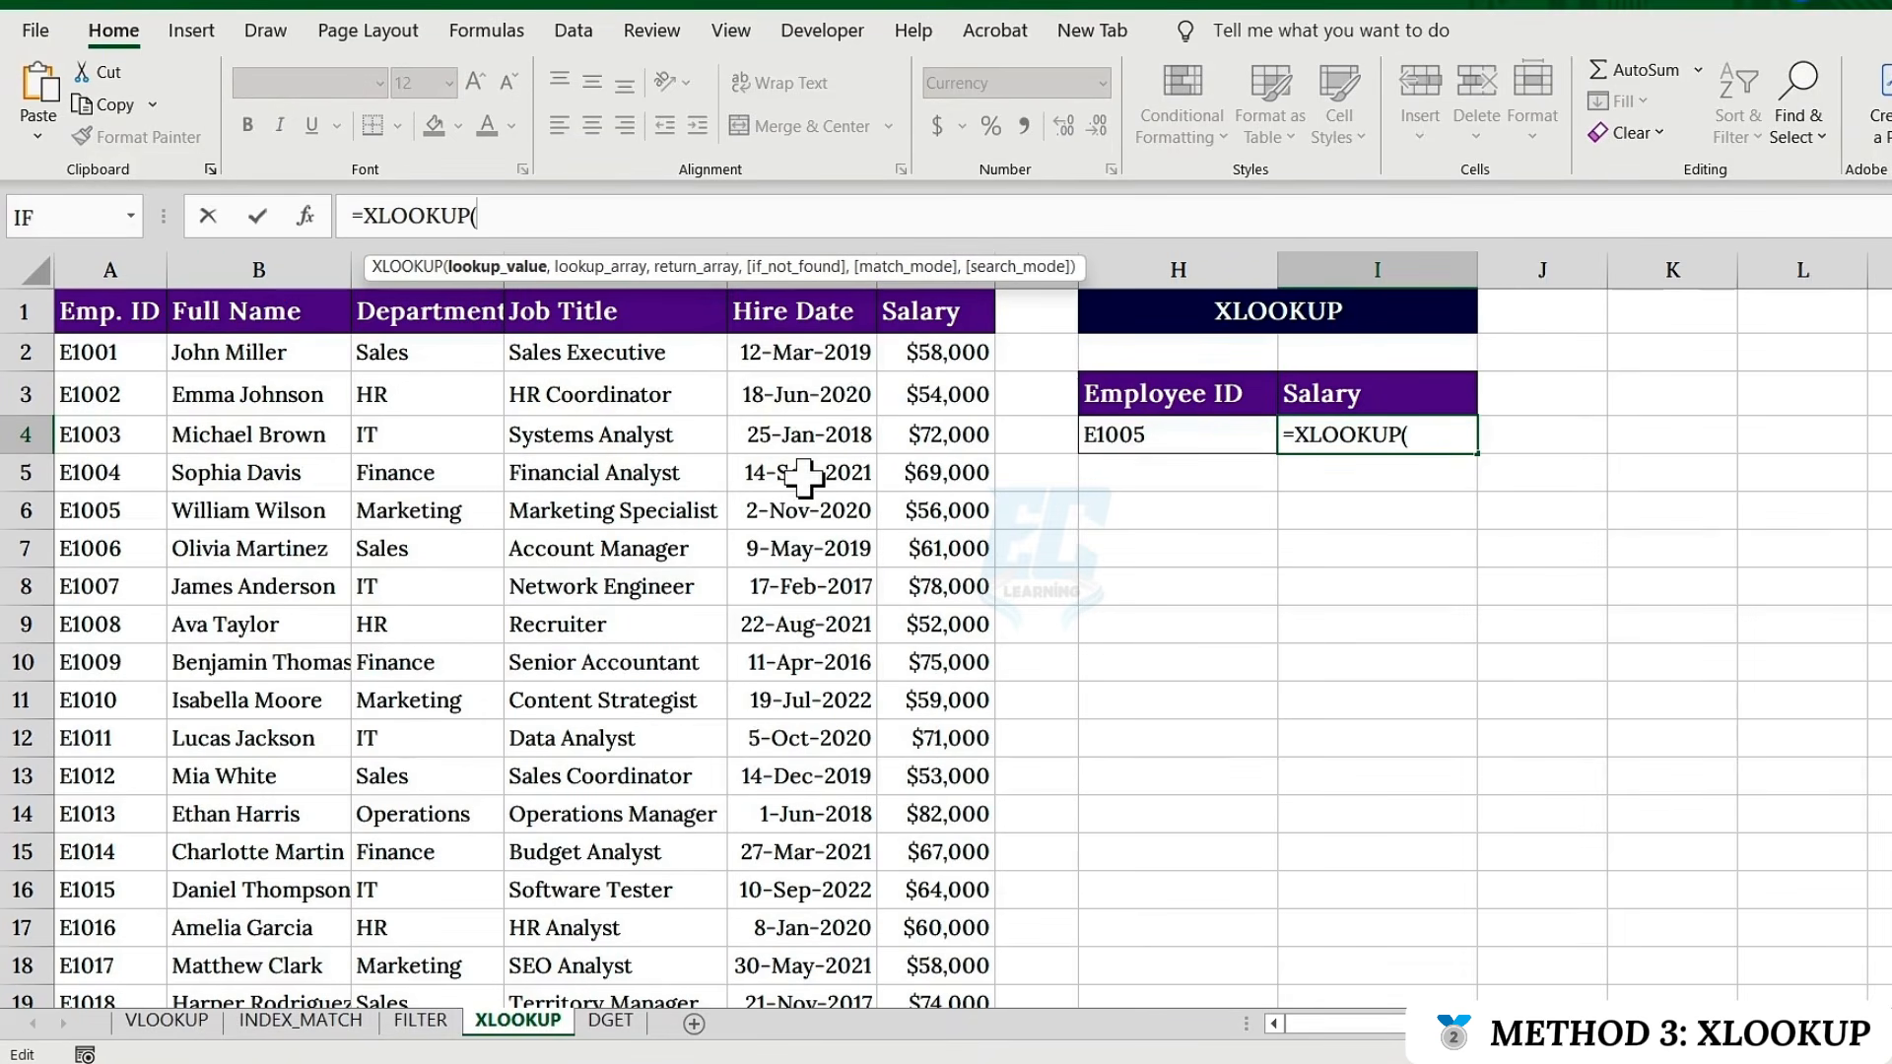
pyautogui.click(1148, 438)
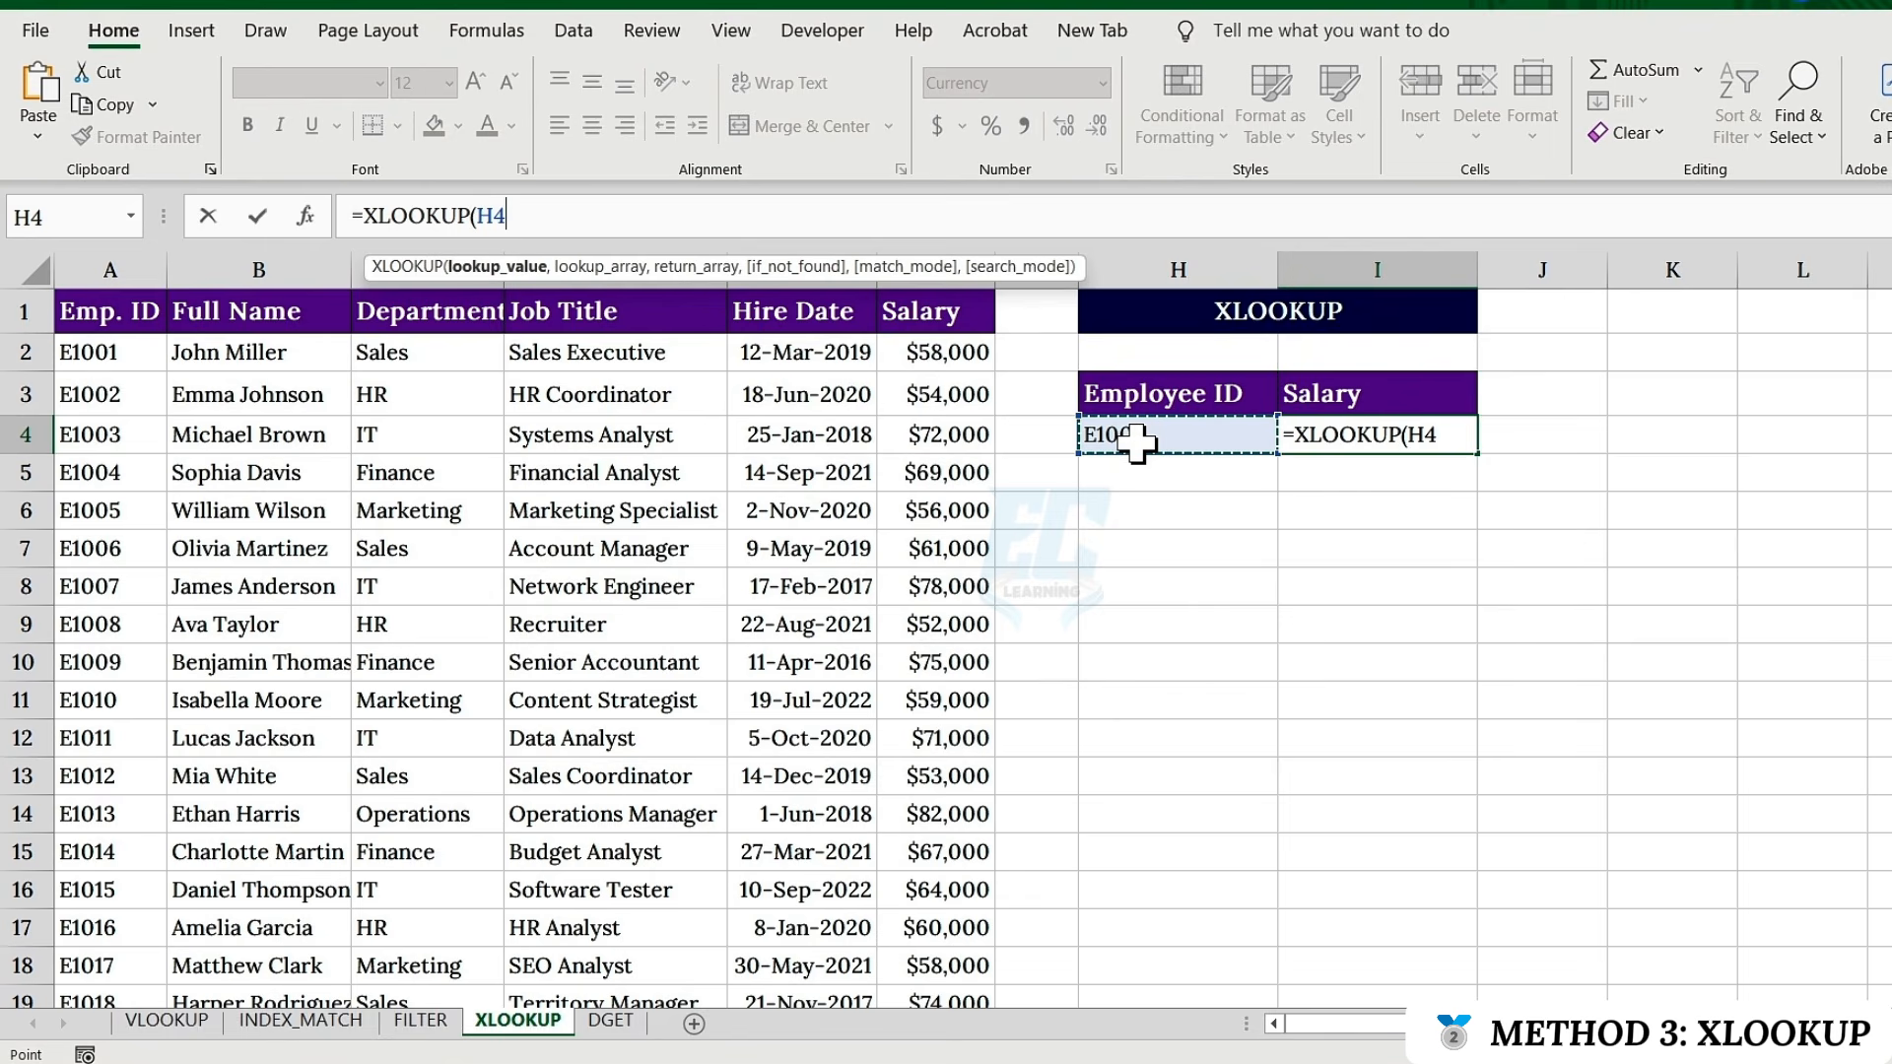
pyautogui.write(',')
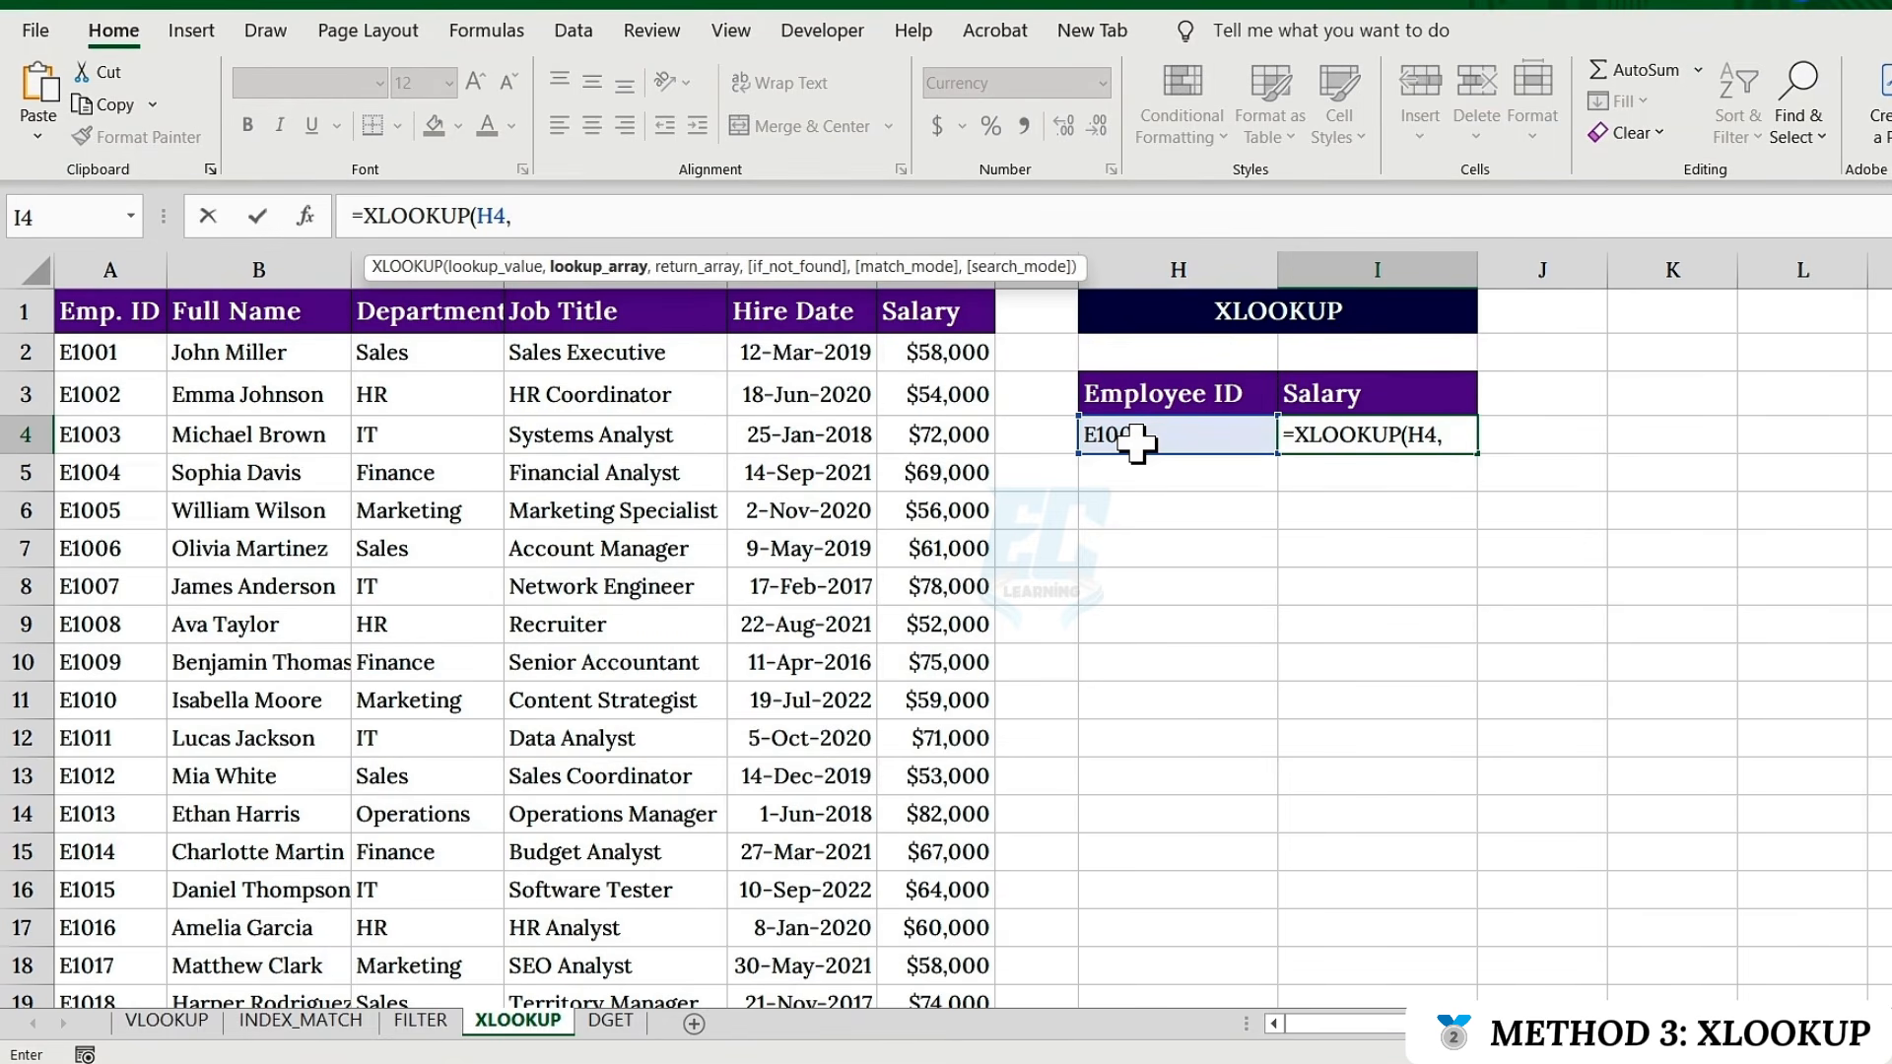
# Complete the I4 formula with lookup array A2:A31 and return array F2:F31, and enter it
pyautogui.click(148, 353)
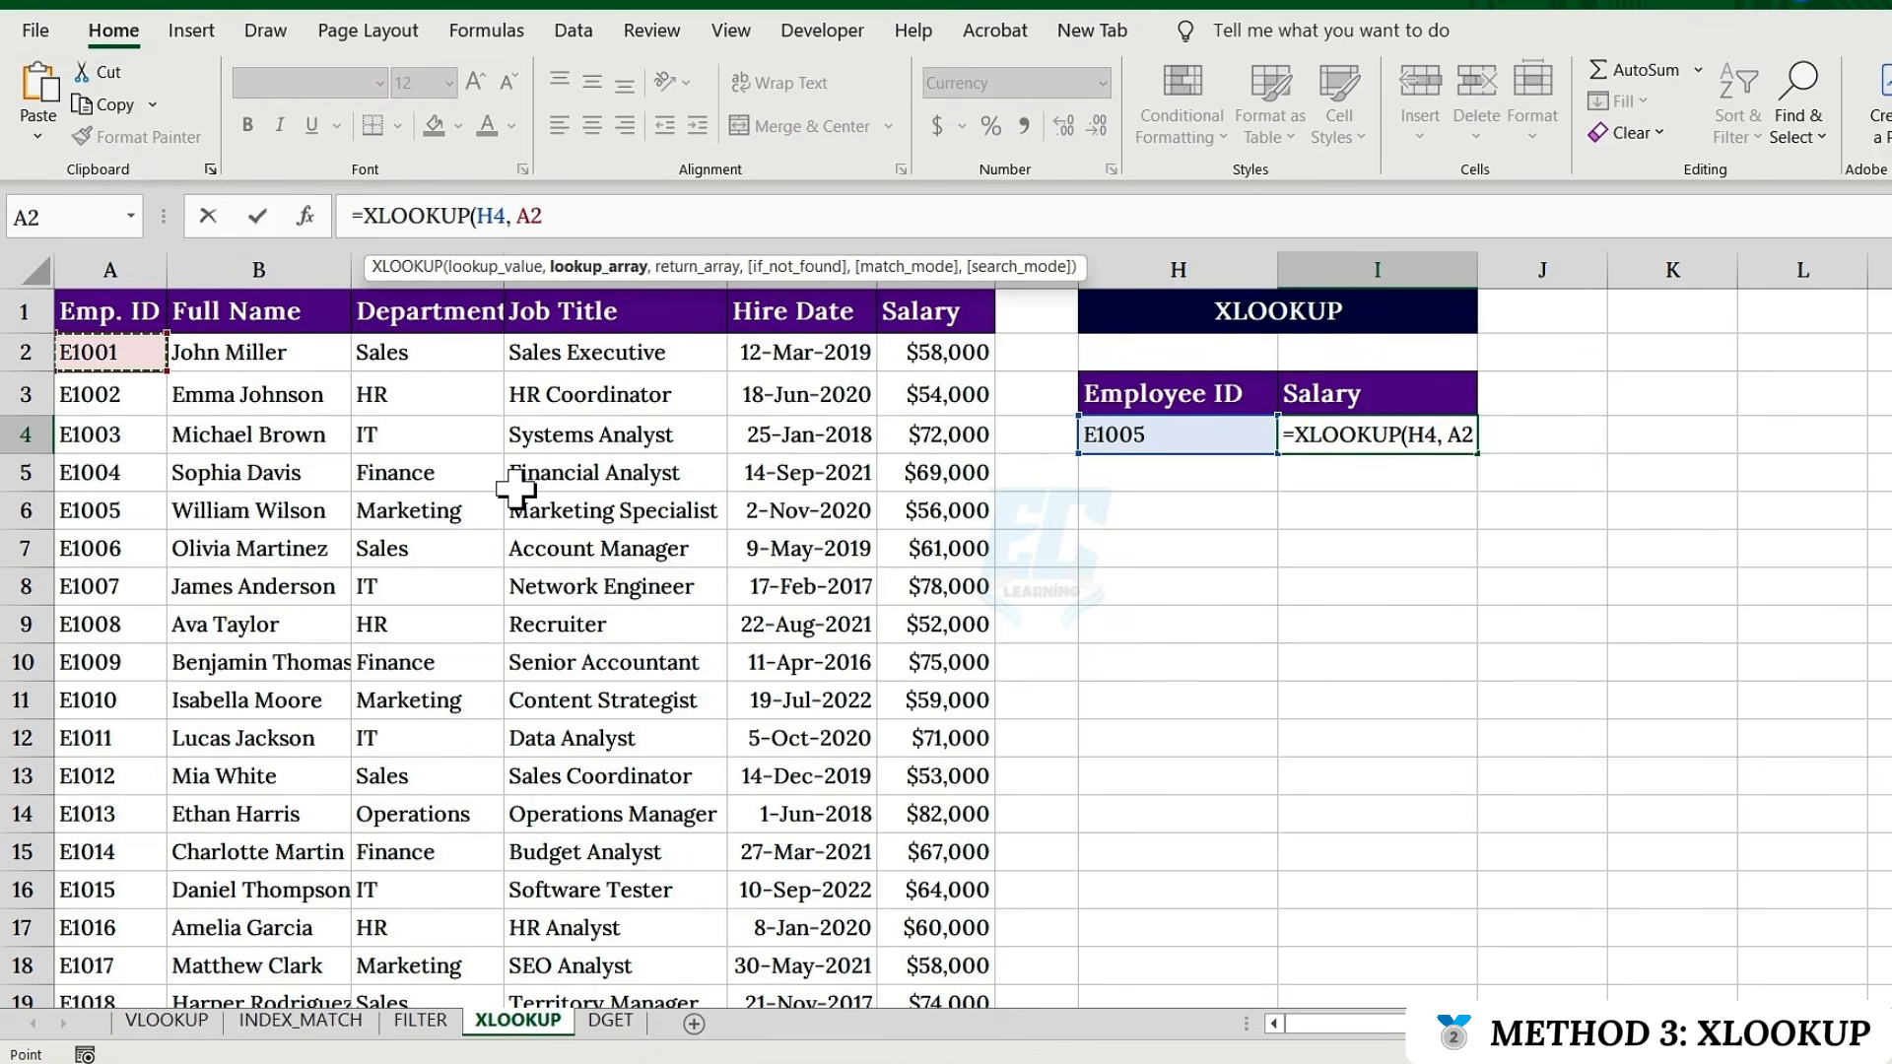
pyautogui.hotkey('ctrl', 'shift', 'Down')
pyautogui.write(',')
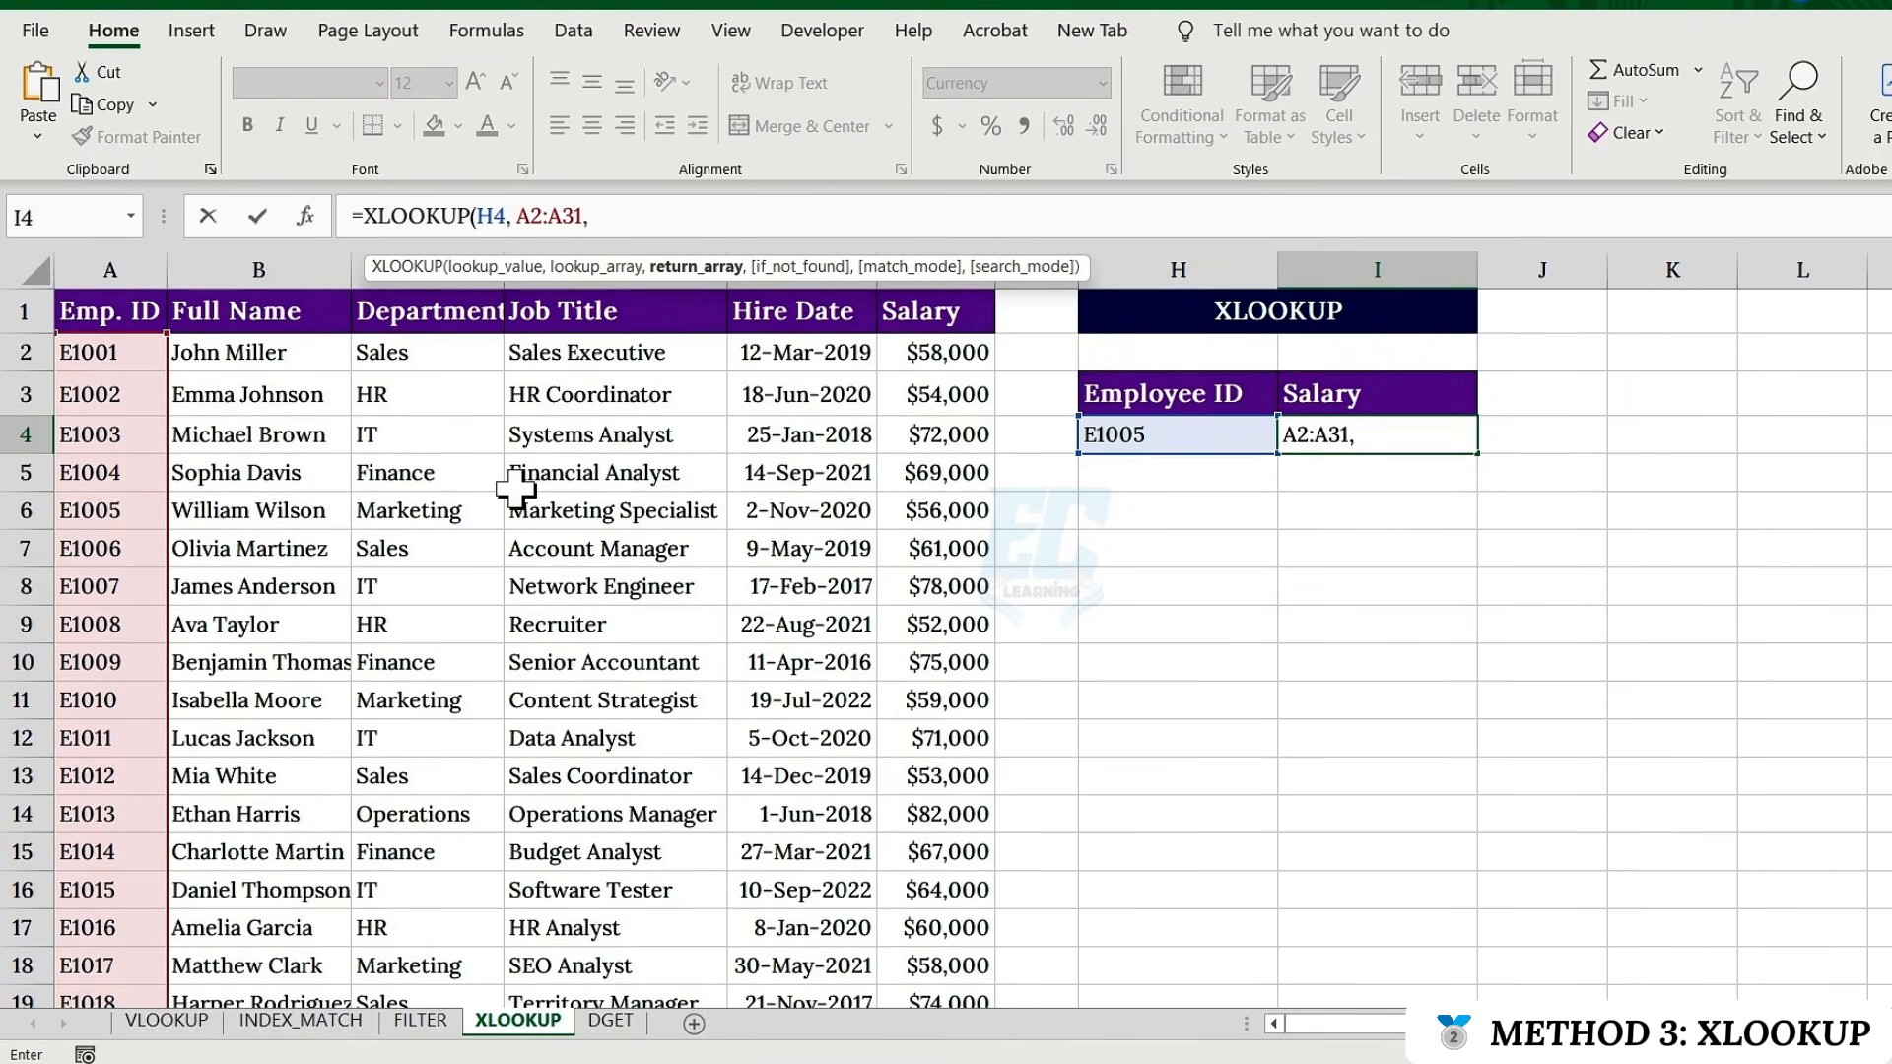
pyautogui.click(936, 355)
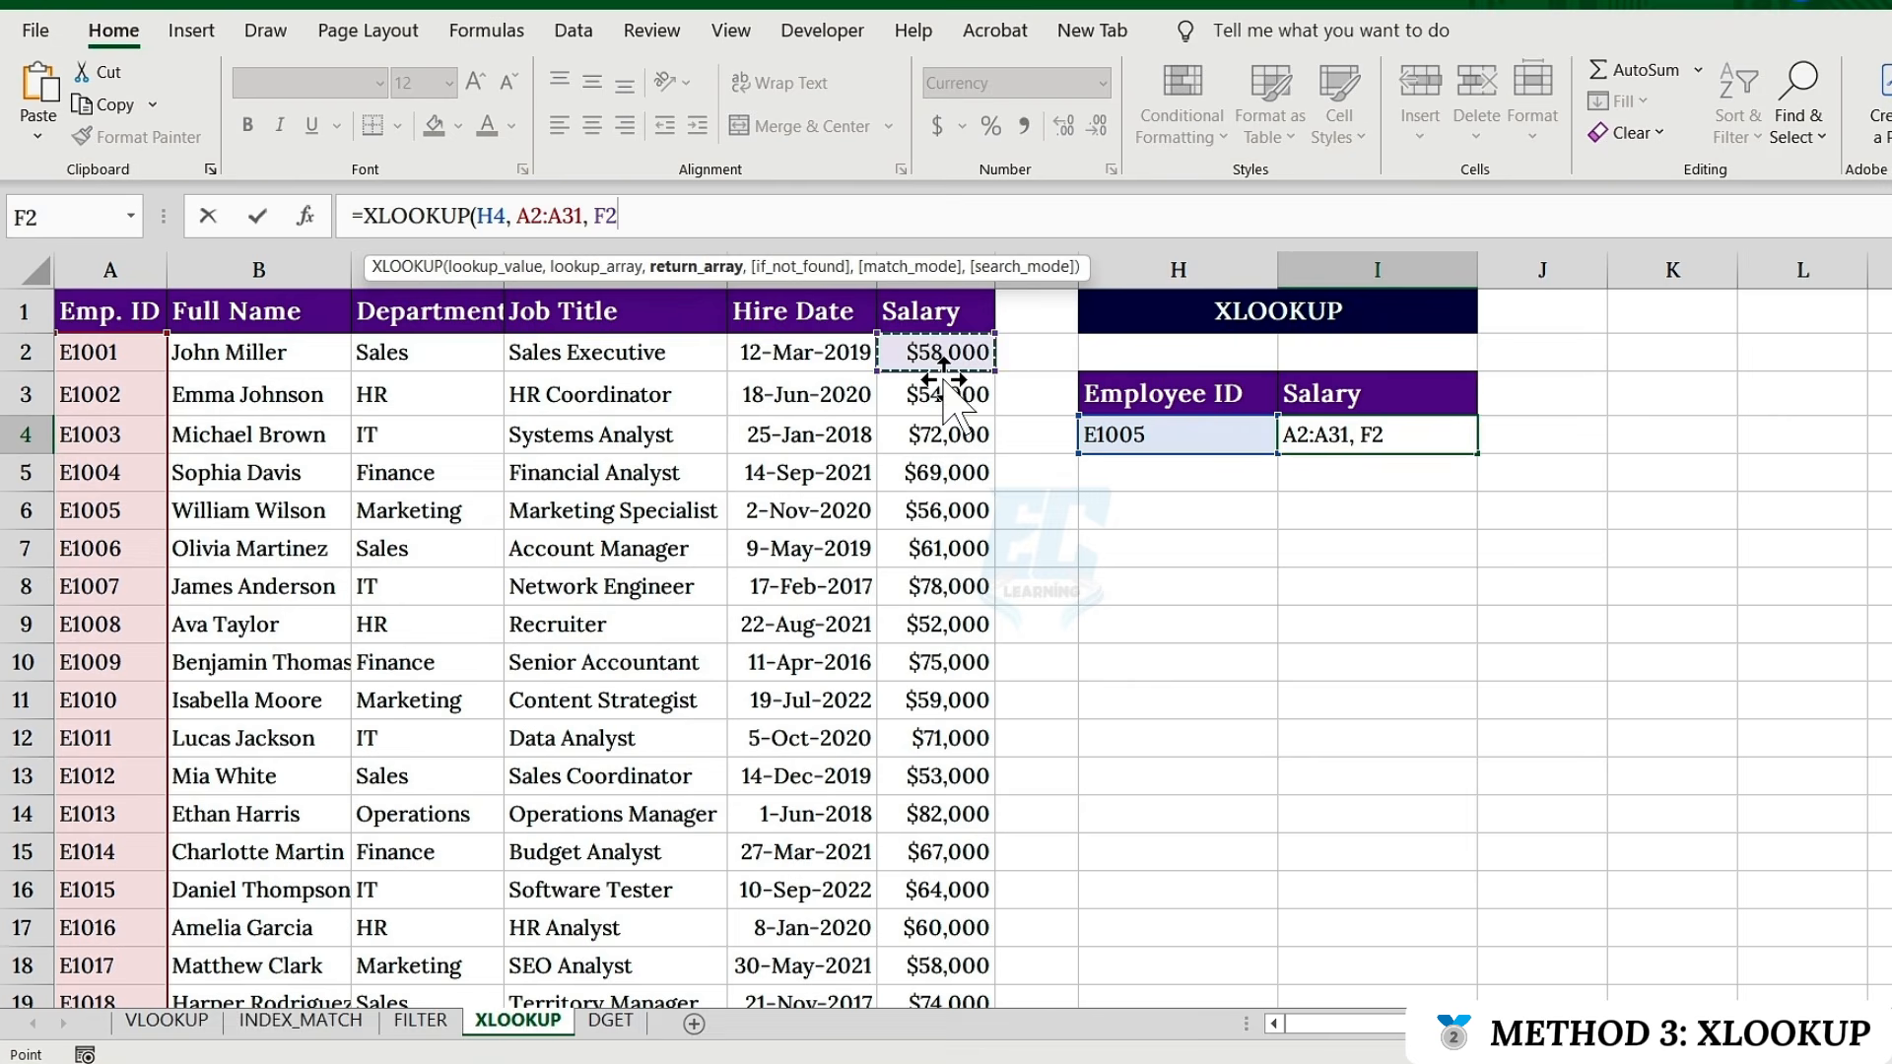
pyautogui.hotkey('ctrl', 'shift', 'Down')
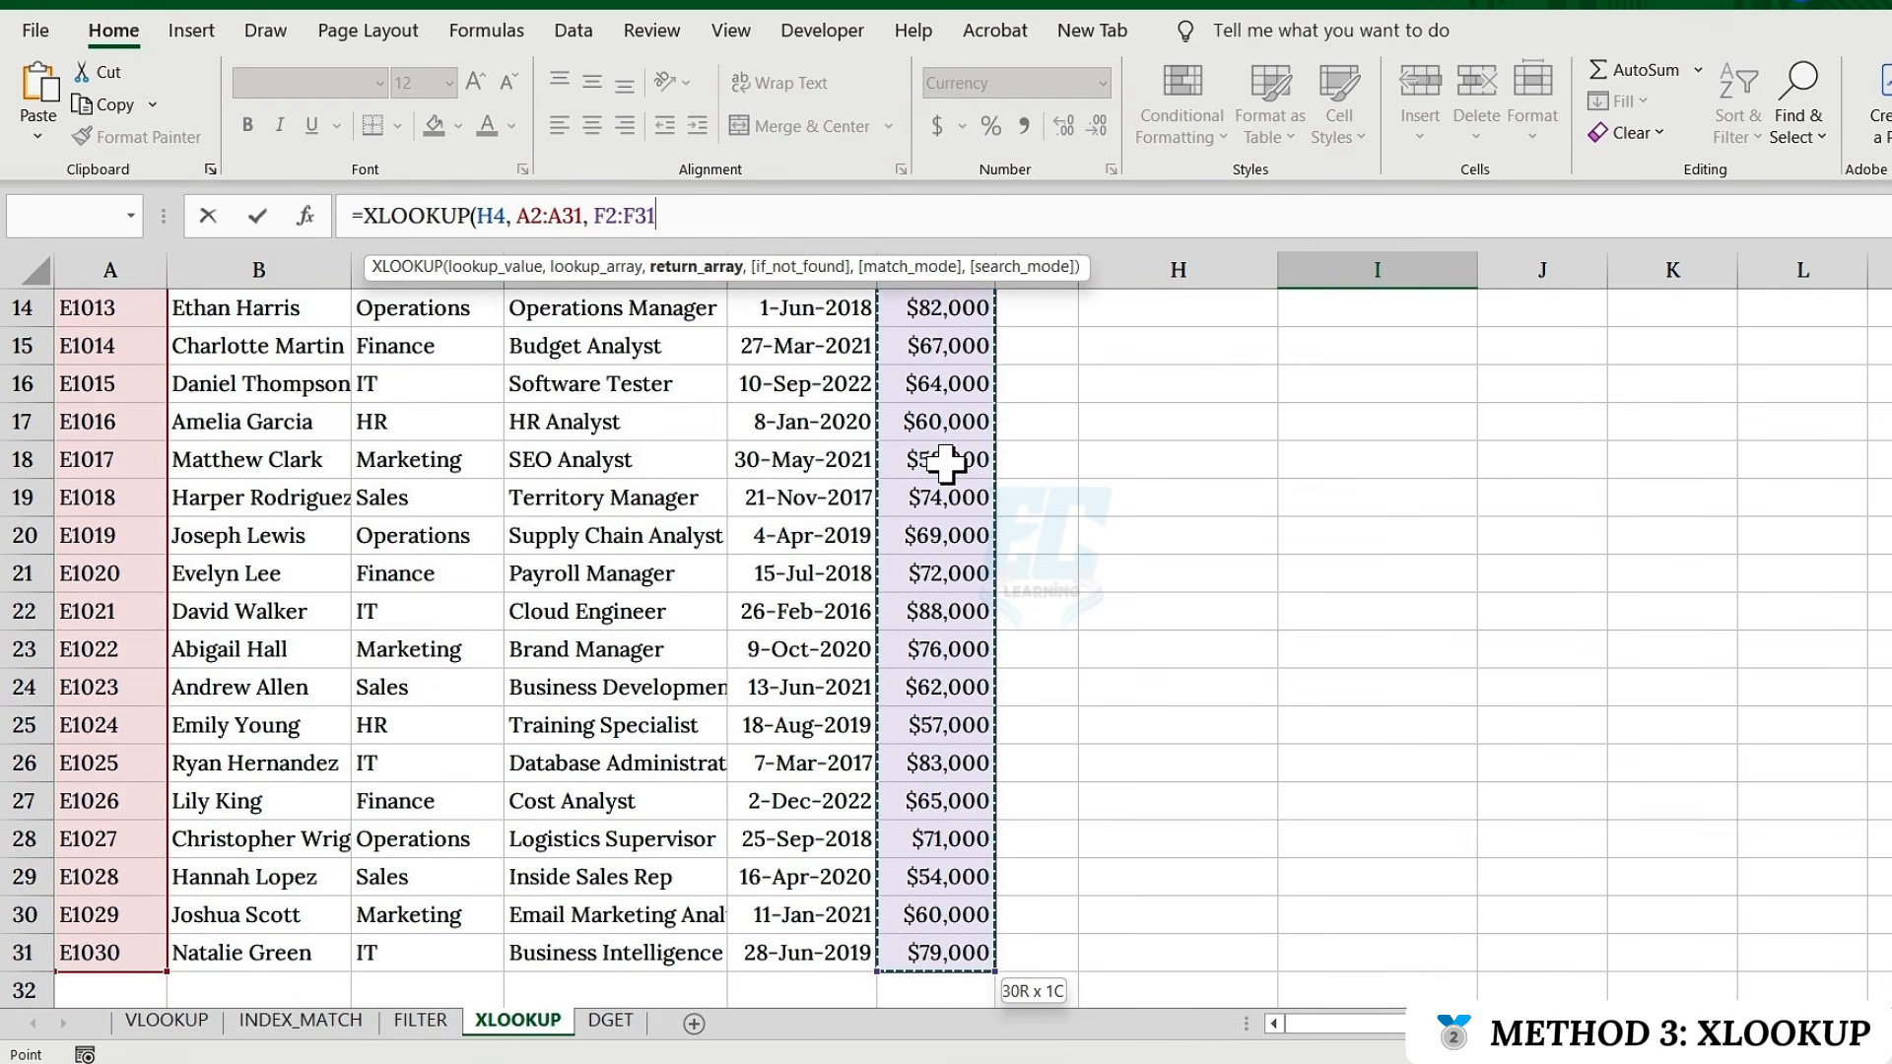
pyautogui.write(')')
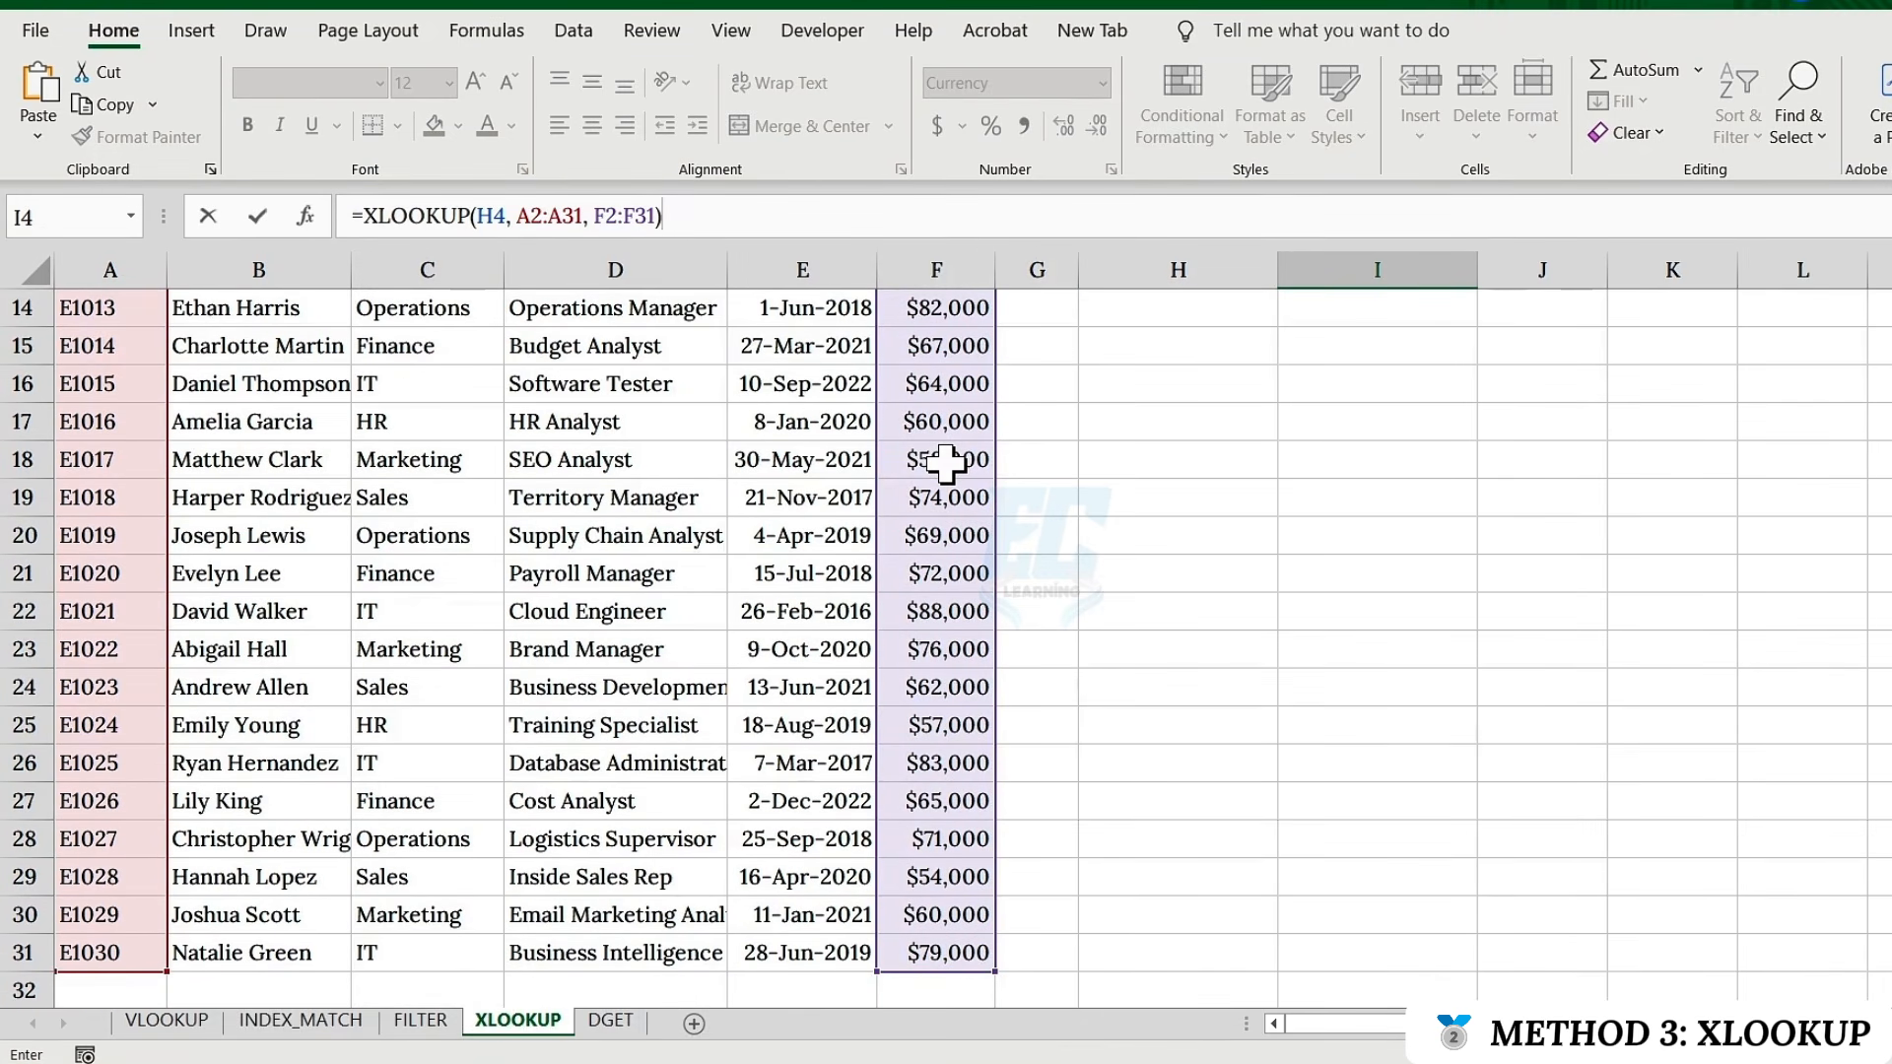
pyautogui.press('Return')
# Test the XLOOKUP salary result by switching the employee ID in H4 twice, ending on E1019
pyautogui.scroll(2, 1259, 457)
pyautogui.click(1254, 435)
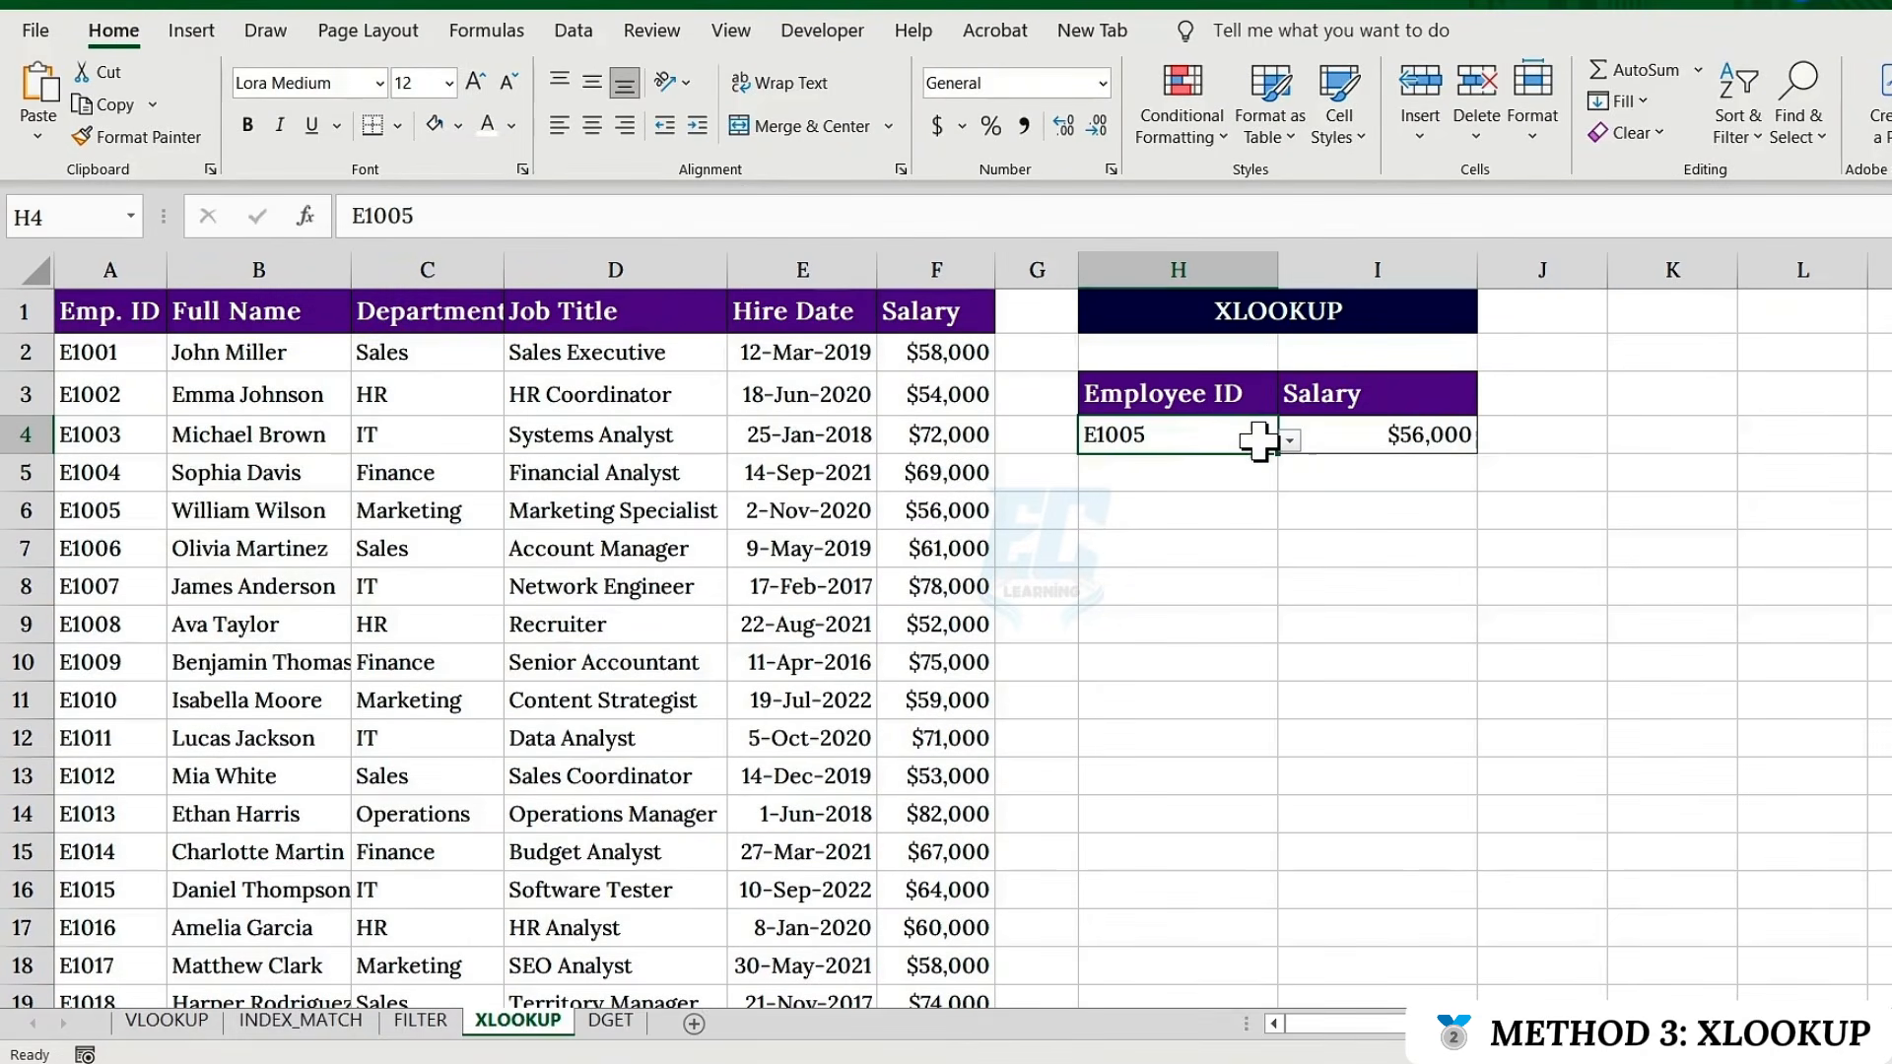
pyautogui.click(1289, 441)
pyautogui.click(1167, 519)
pyautogui.click(1289, 440)
pyautogui.click(1166, 557)
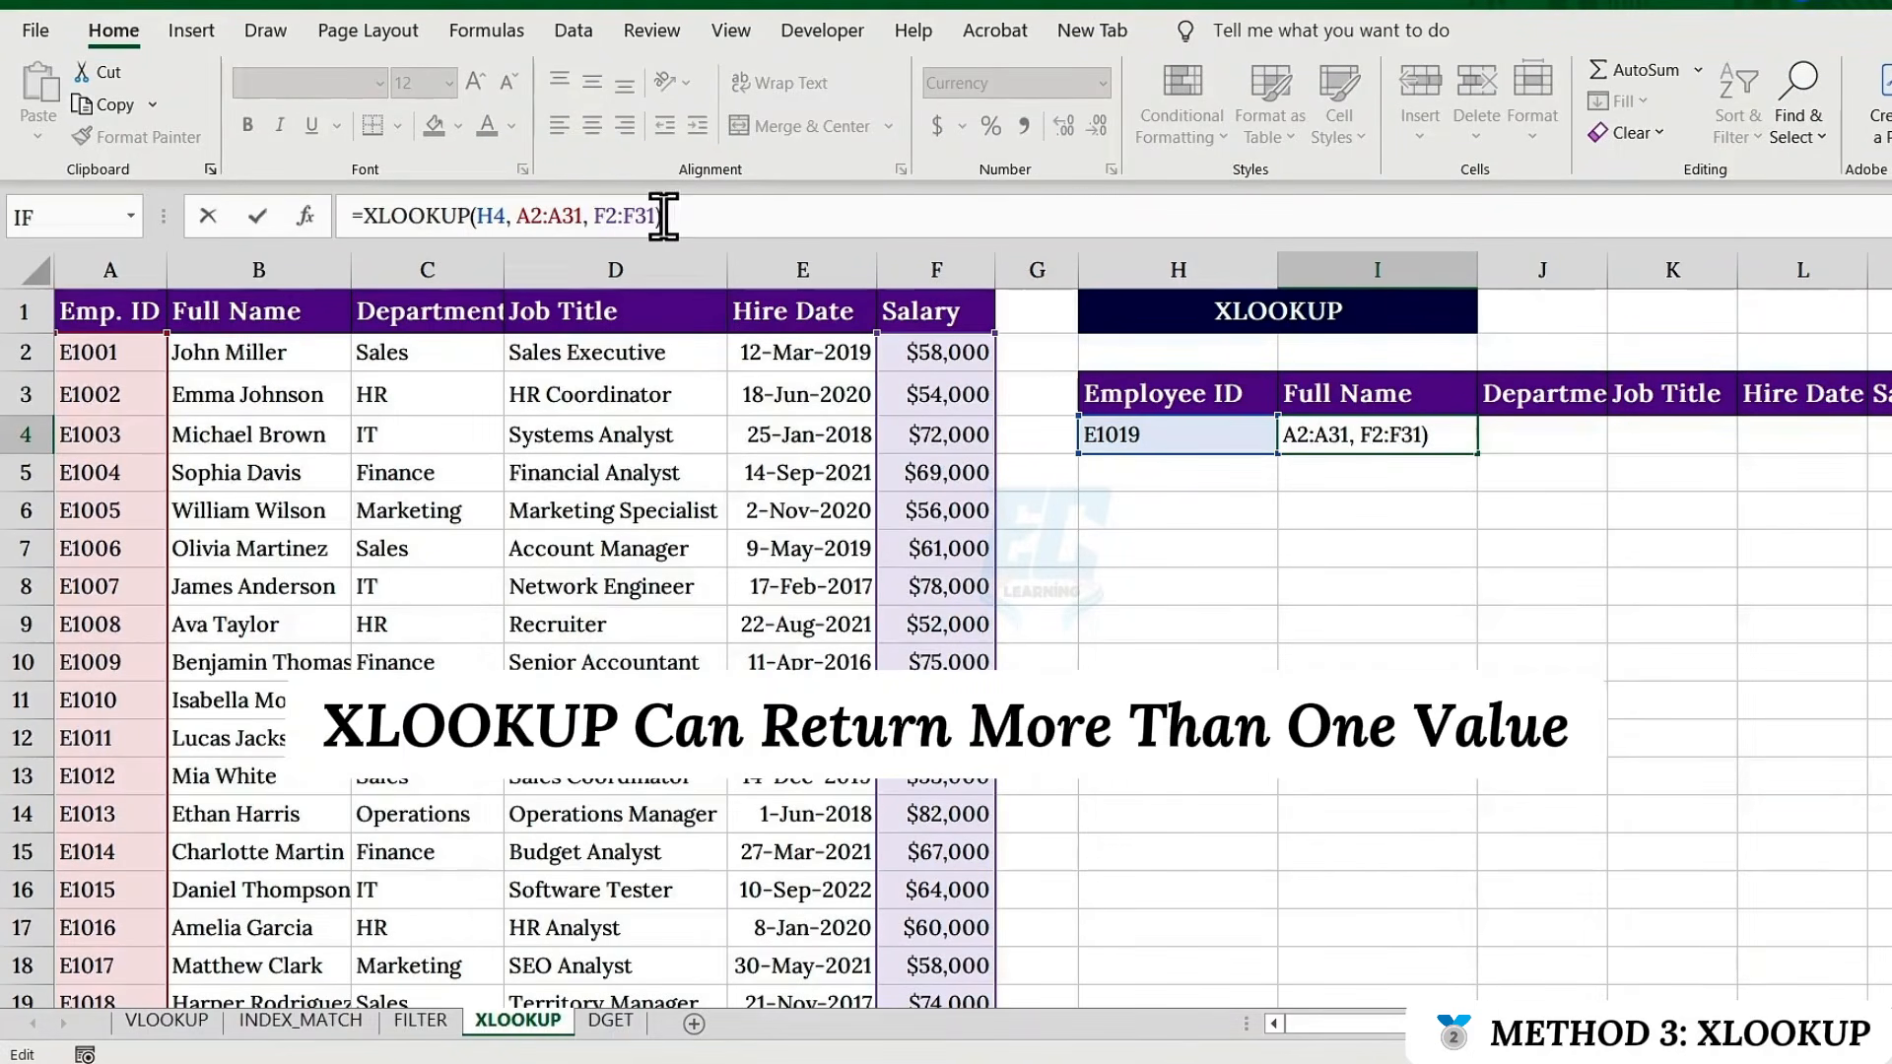
# Replace the return array of the I4 XLOOKUP formula with B2:F31, enter it, and check the spilled employee details
pyautogui.moveTo(659, 217); pyautogui.dragTo(598, 216)
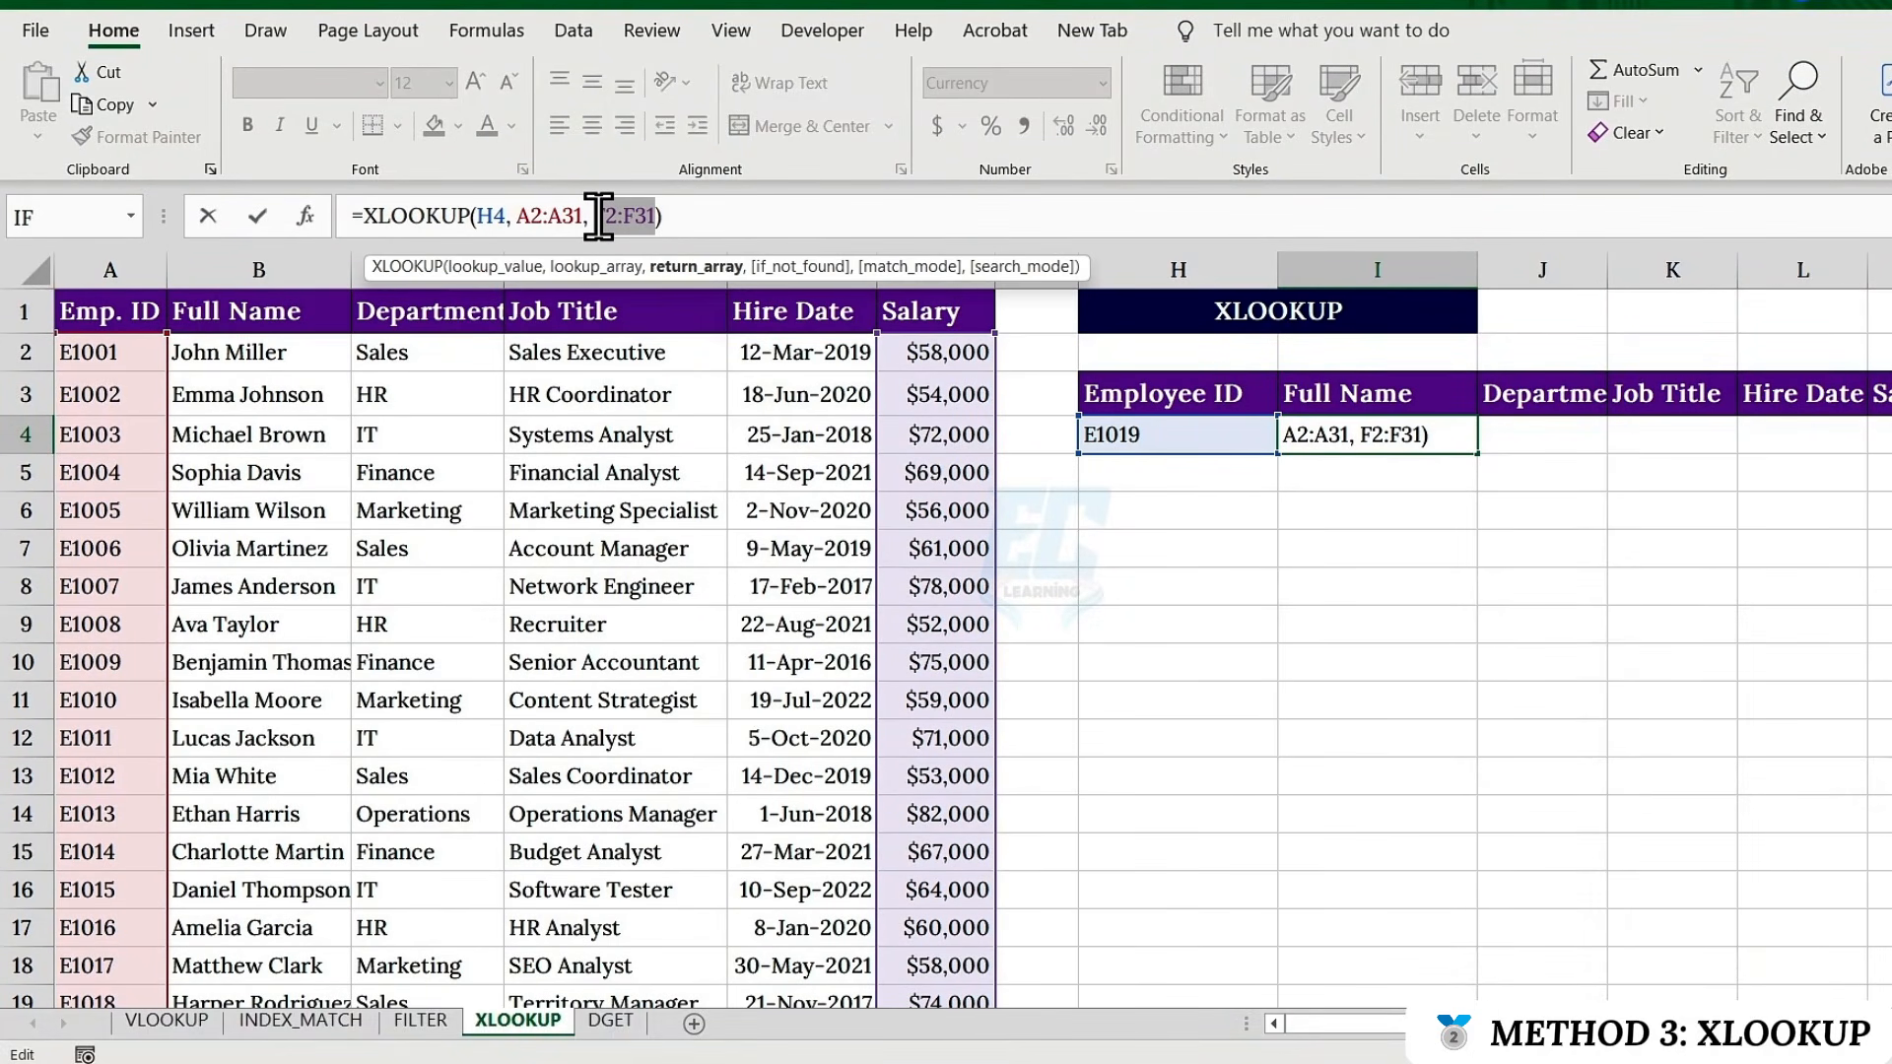
pyautogui.click(262, 360)
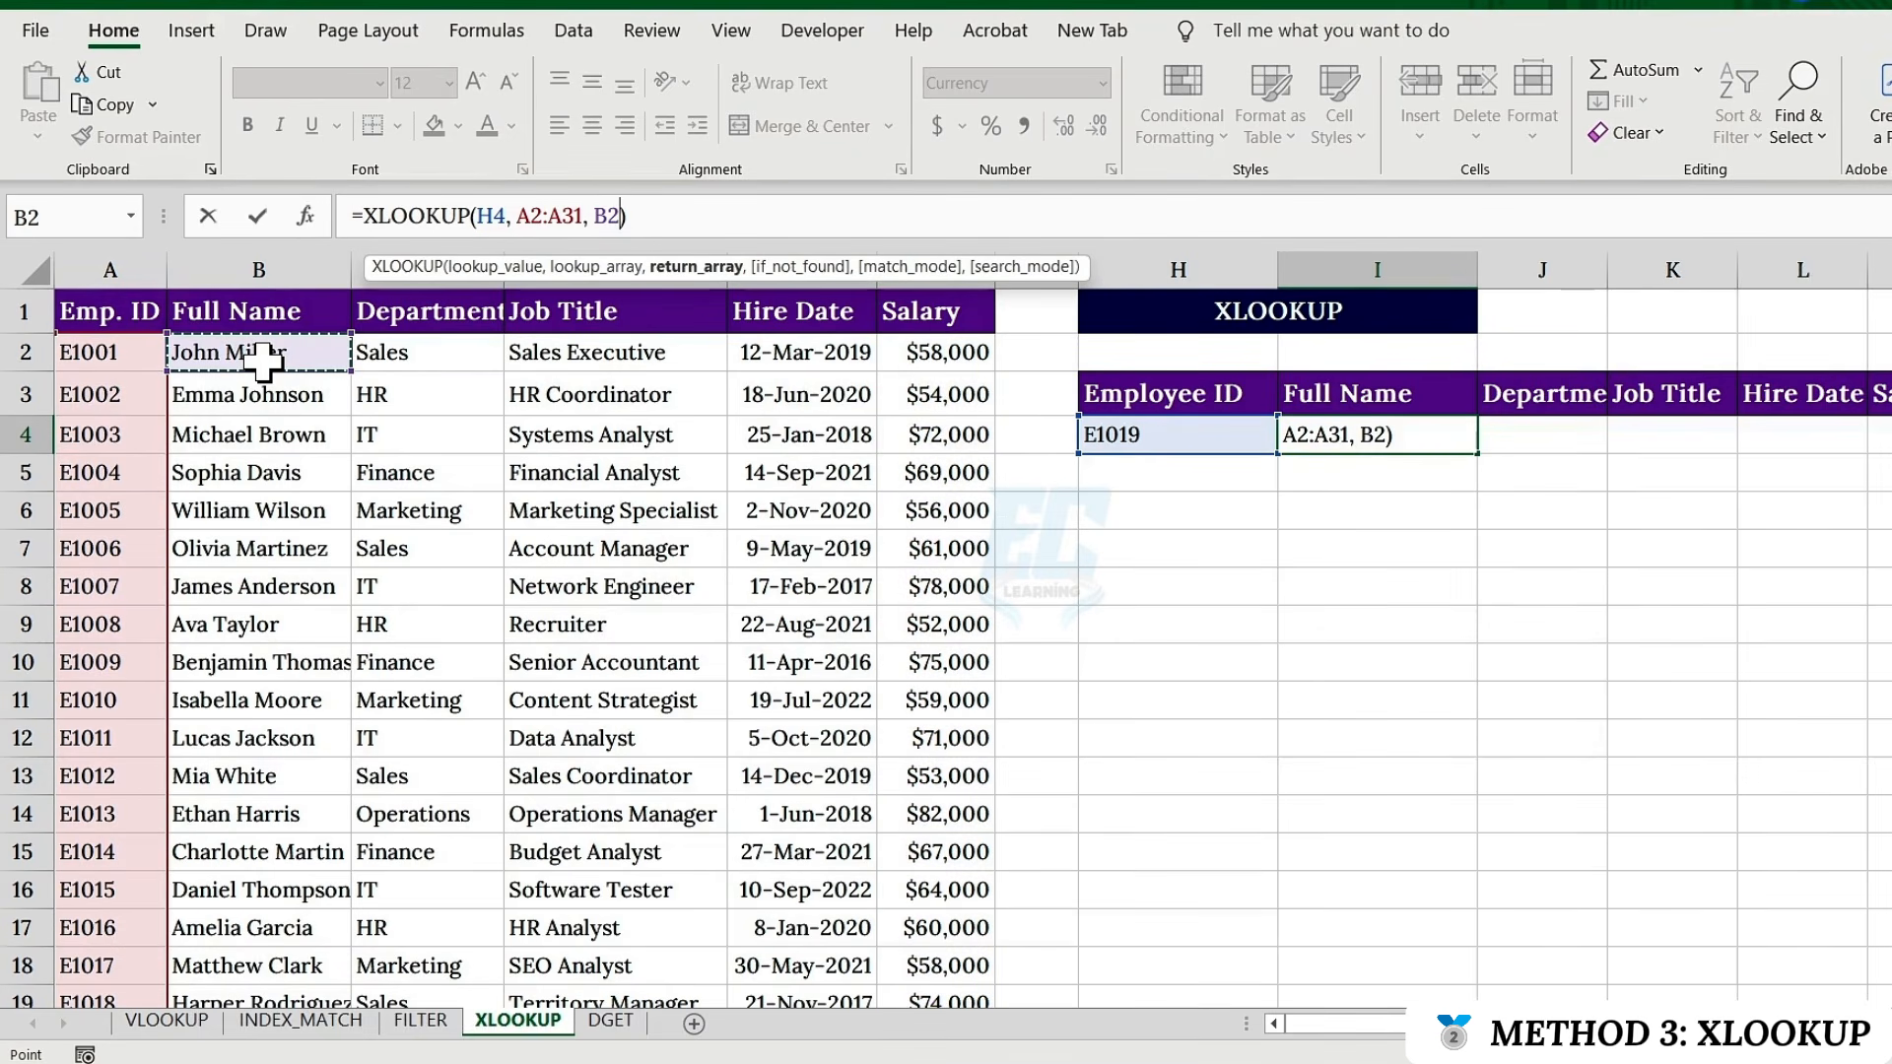
pyautogui.hotkey('ctrl', 'shift', 'Right')
pyautogui.hotkey('ctrl', 'shift', 'Down')
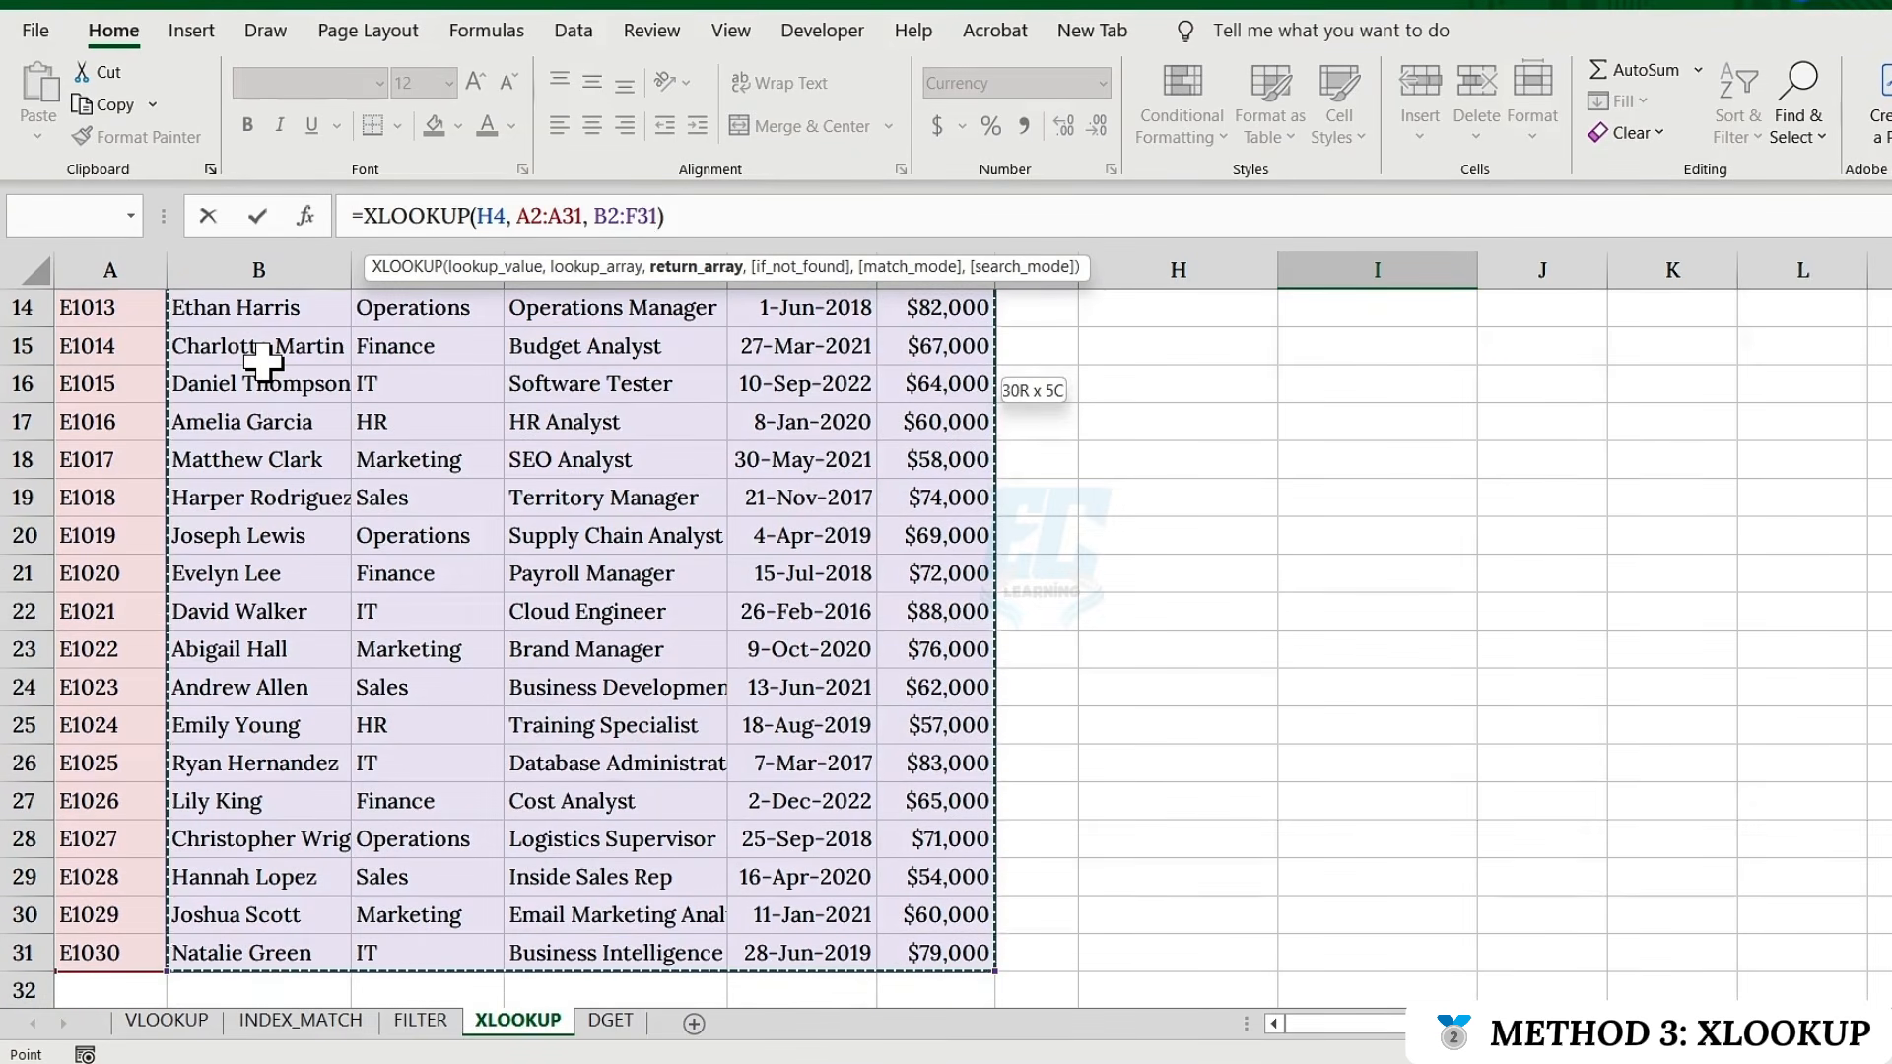
pyautogui.press('Return')
pyautogui.scroll(3, 1216, 637)
pyautogui.click(1380, 433)
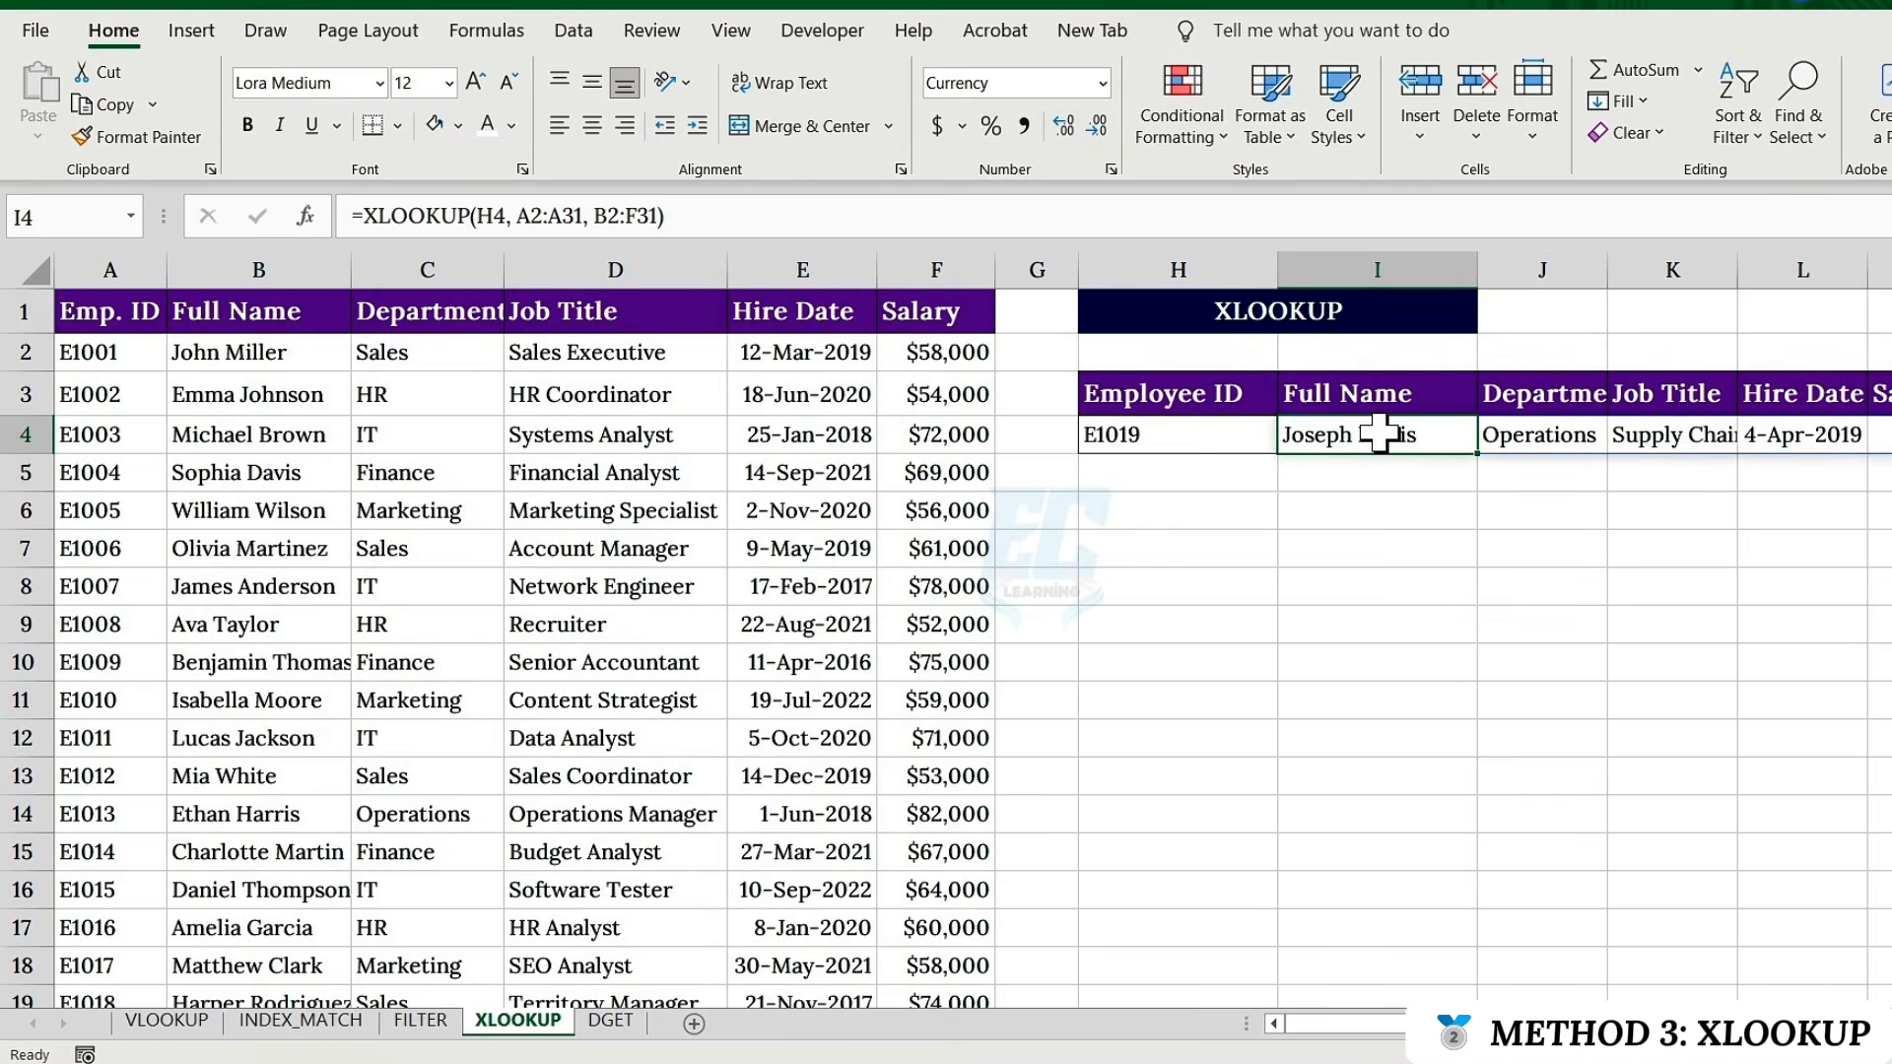
pyautogui.click(1537, 435)
pyautogui.click(1882, 434)
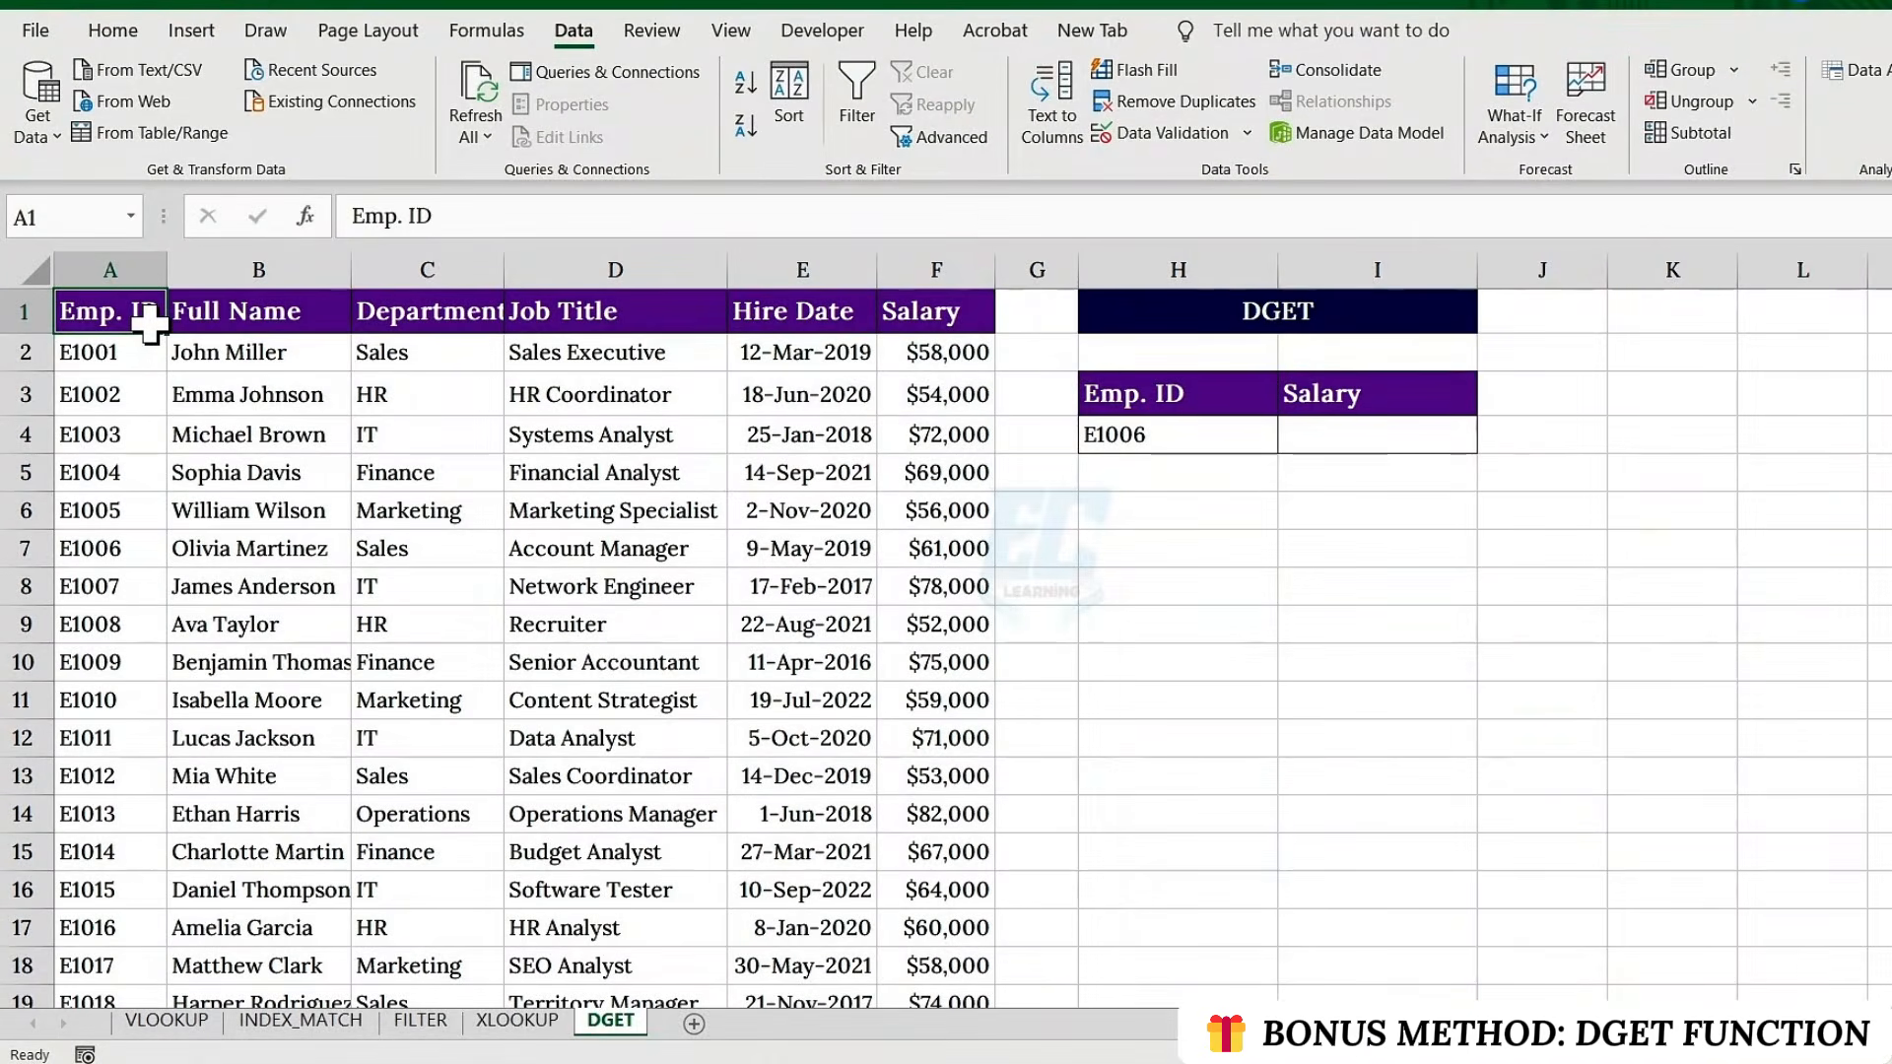
# On the DGET sheet, start a DGET formula in cell I4 with the employee table A1:F31 as the database
pyautogui.click(1115, 317)
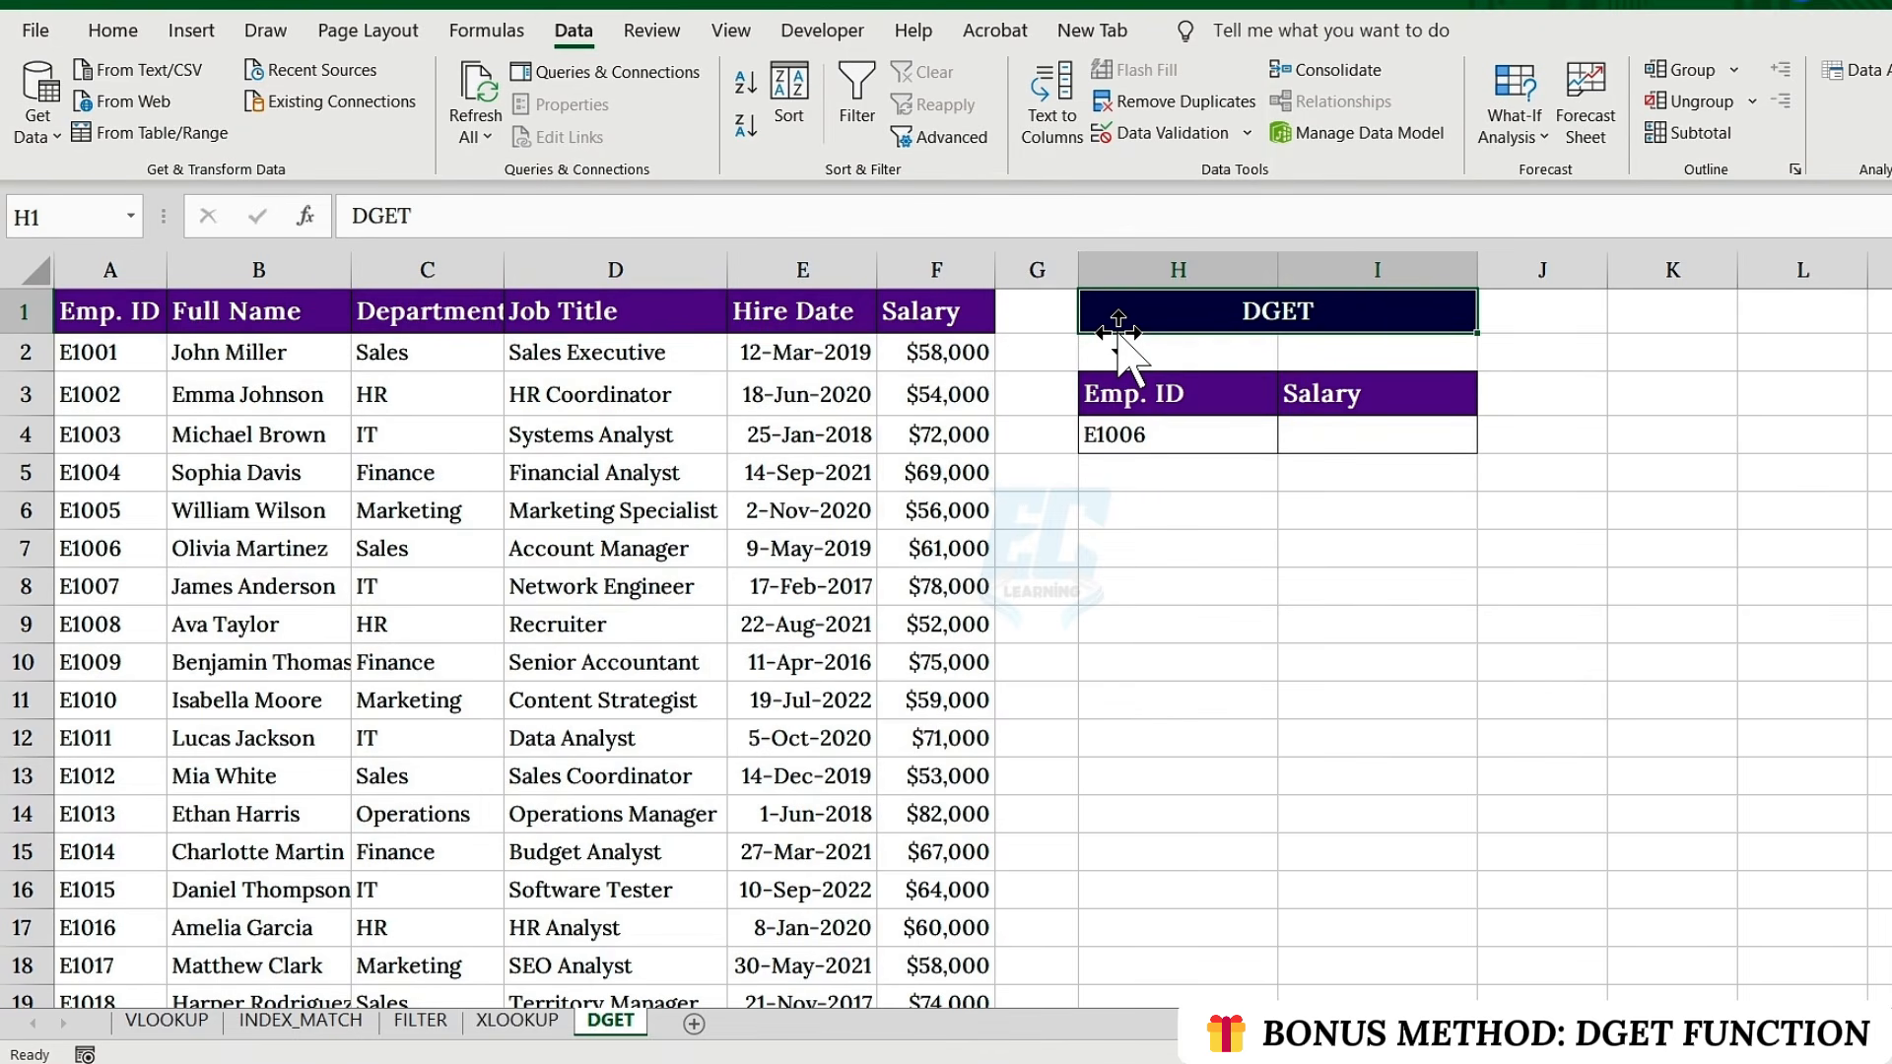
pyautogui.click(1334, 423)
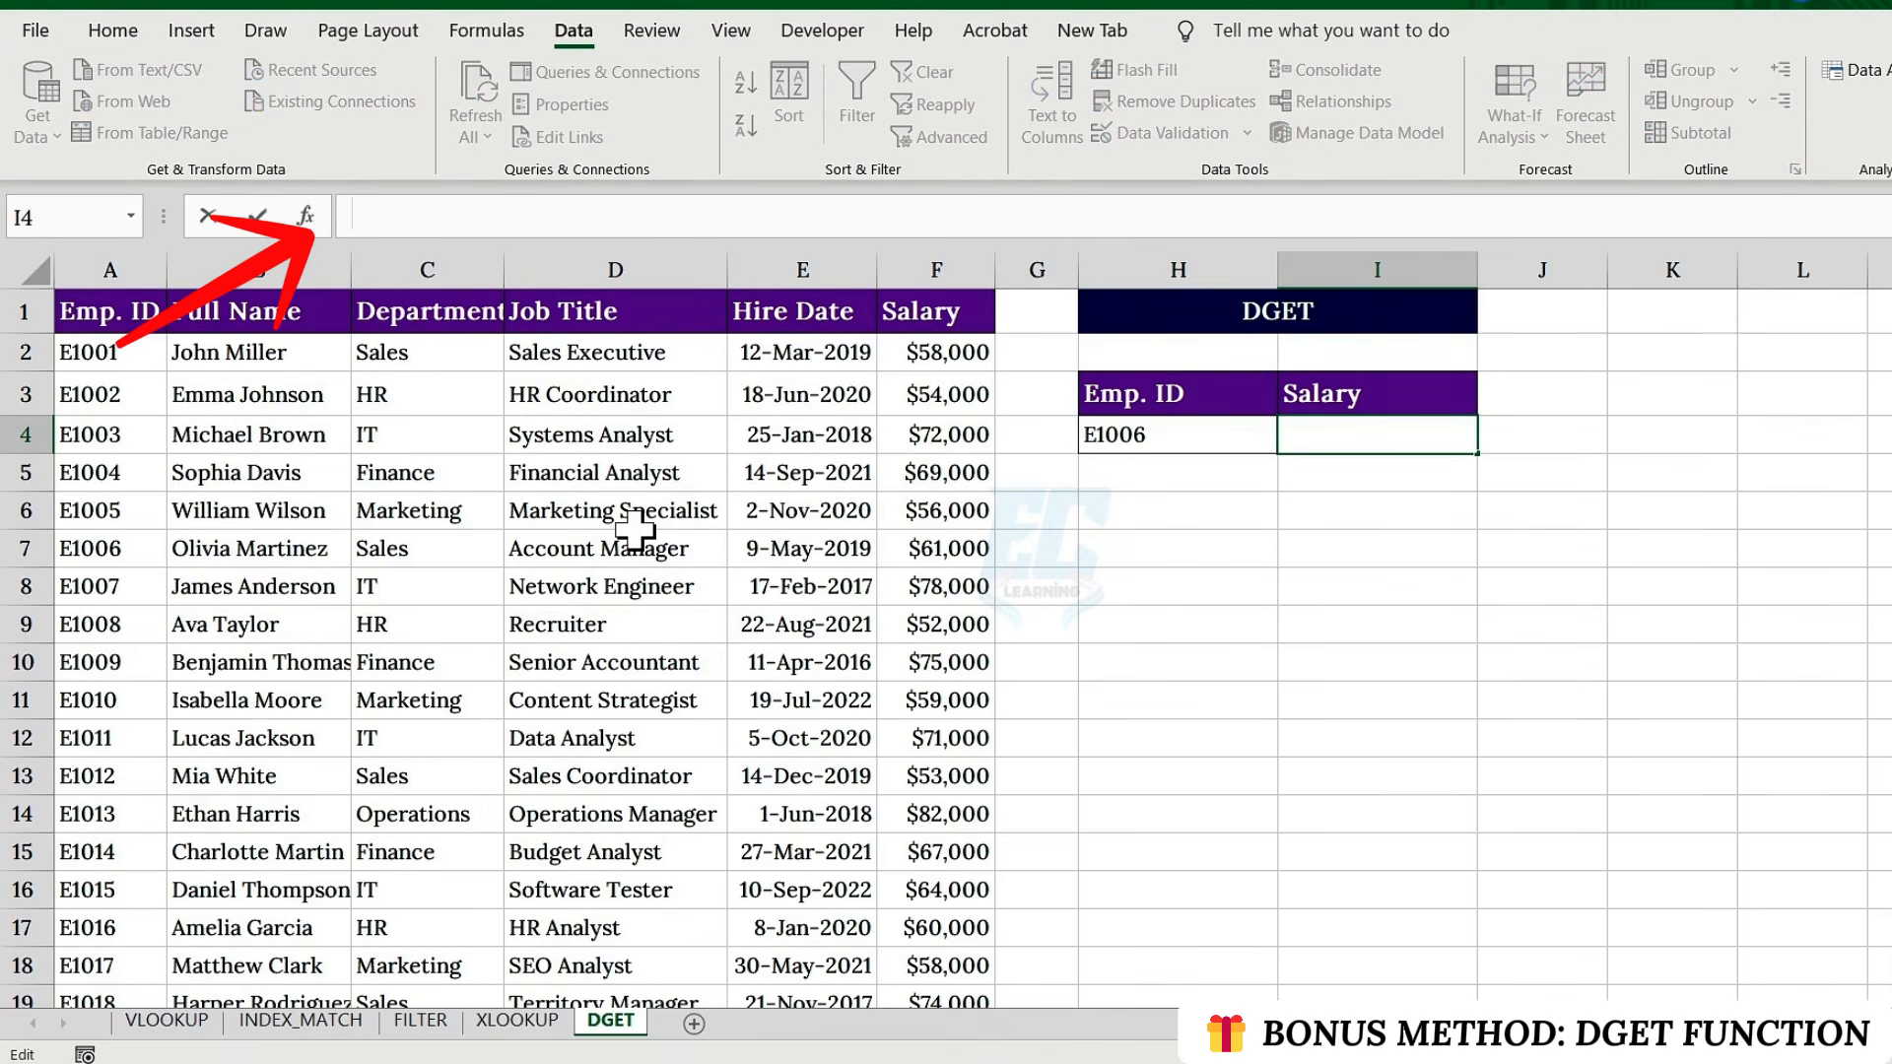
pyautogui.write('=DGET')
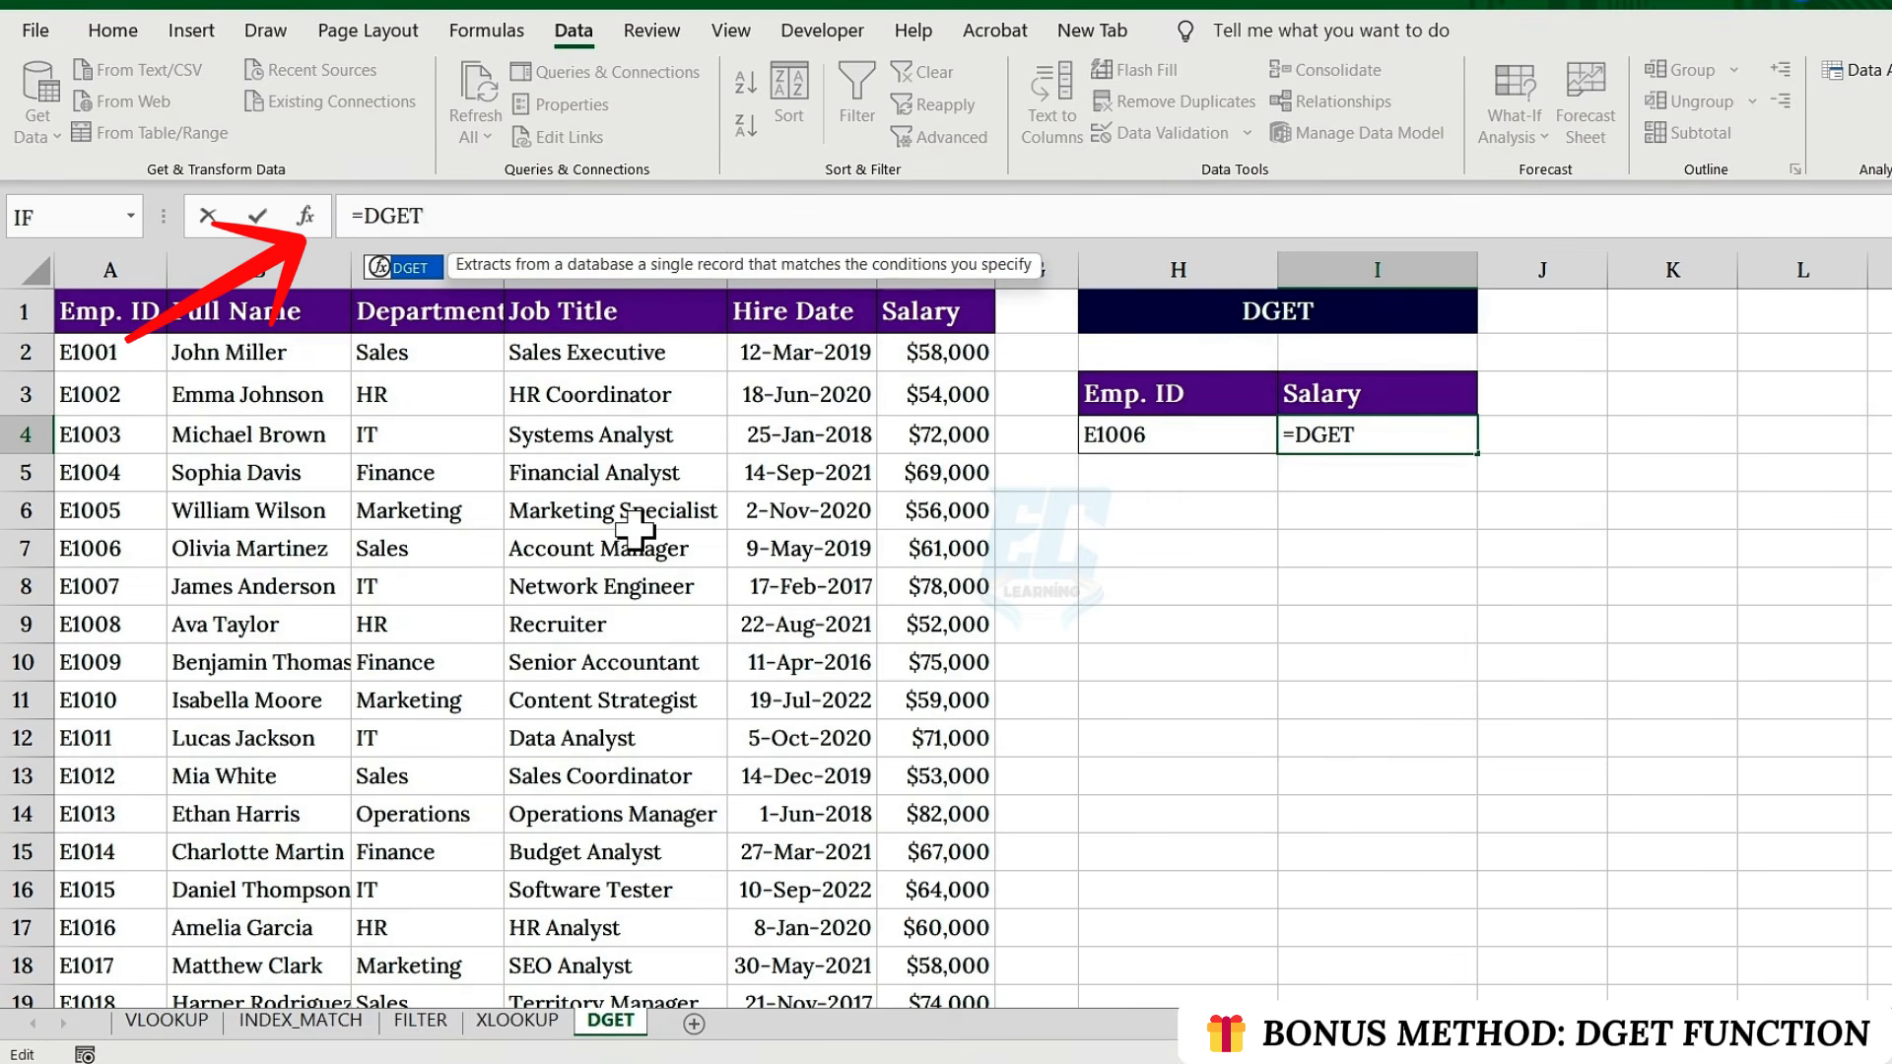
pyautogui.write('(')
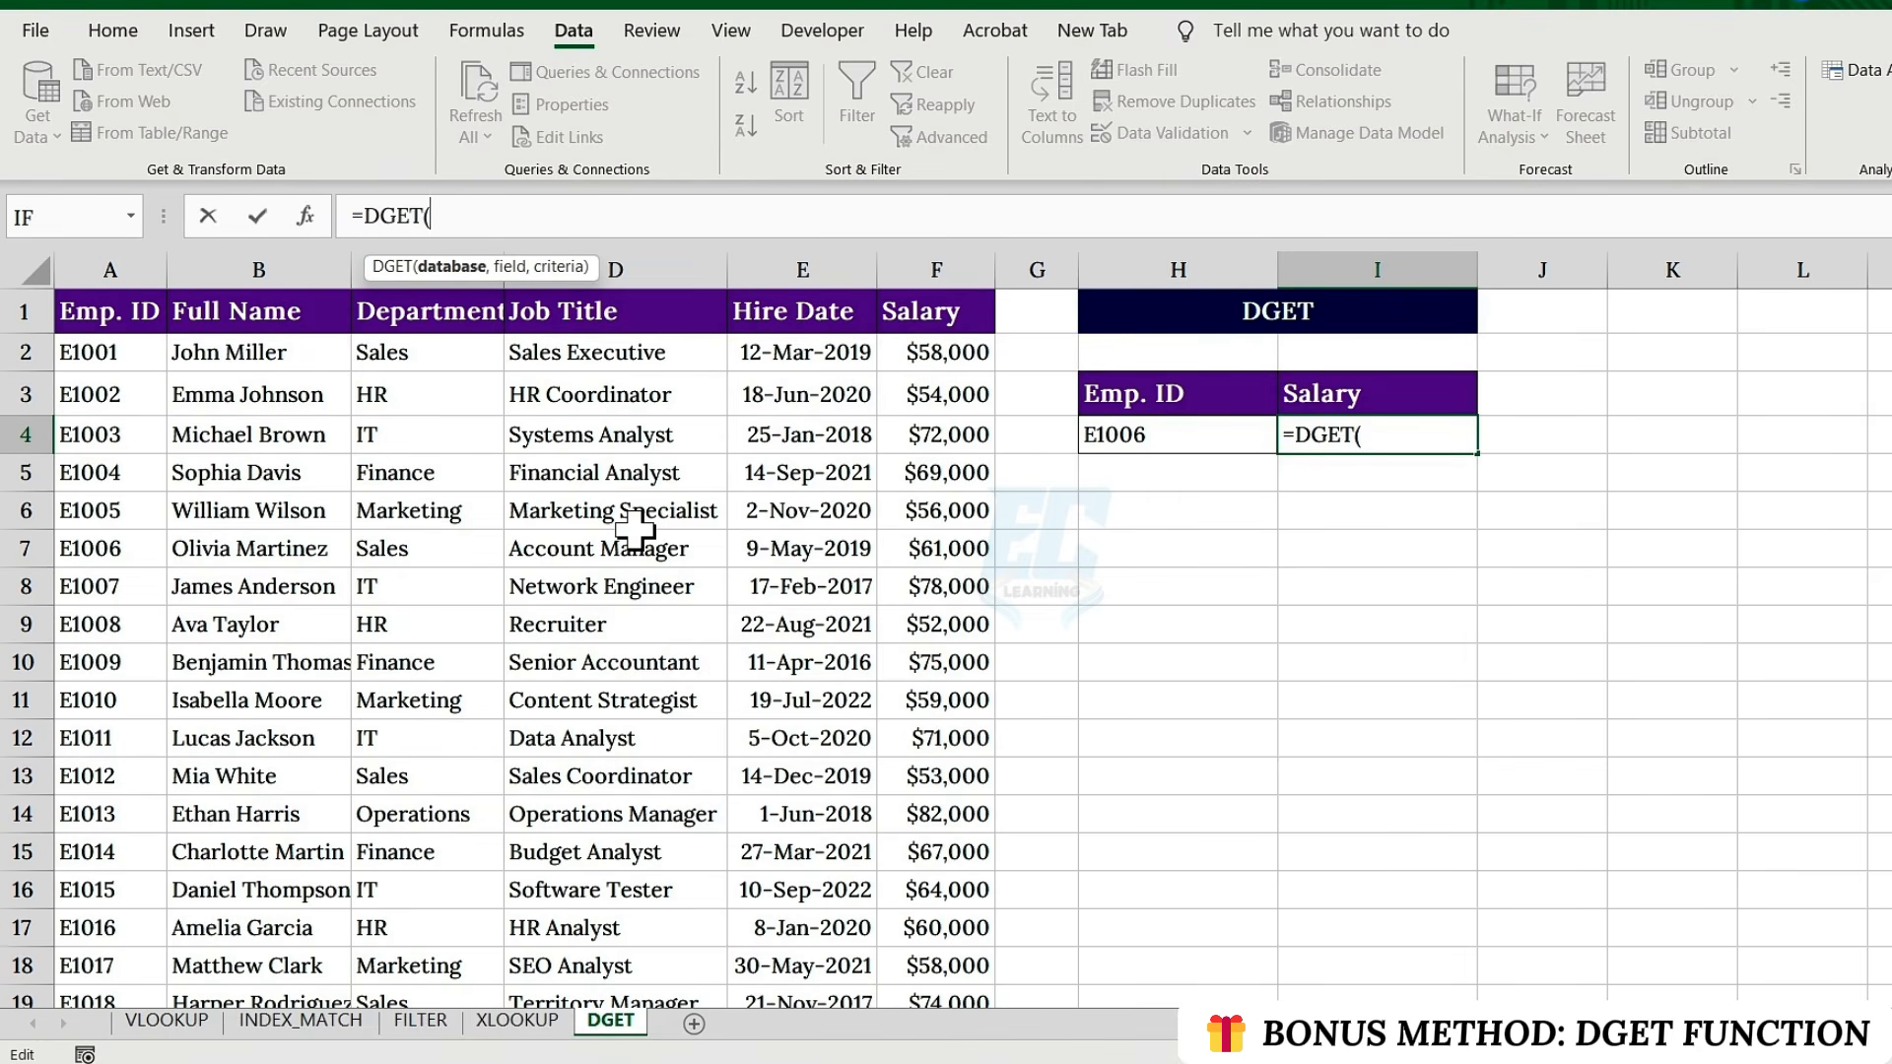
pyautogui.click(138, 313)
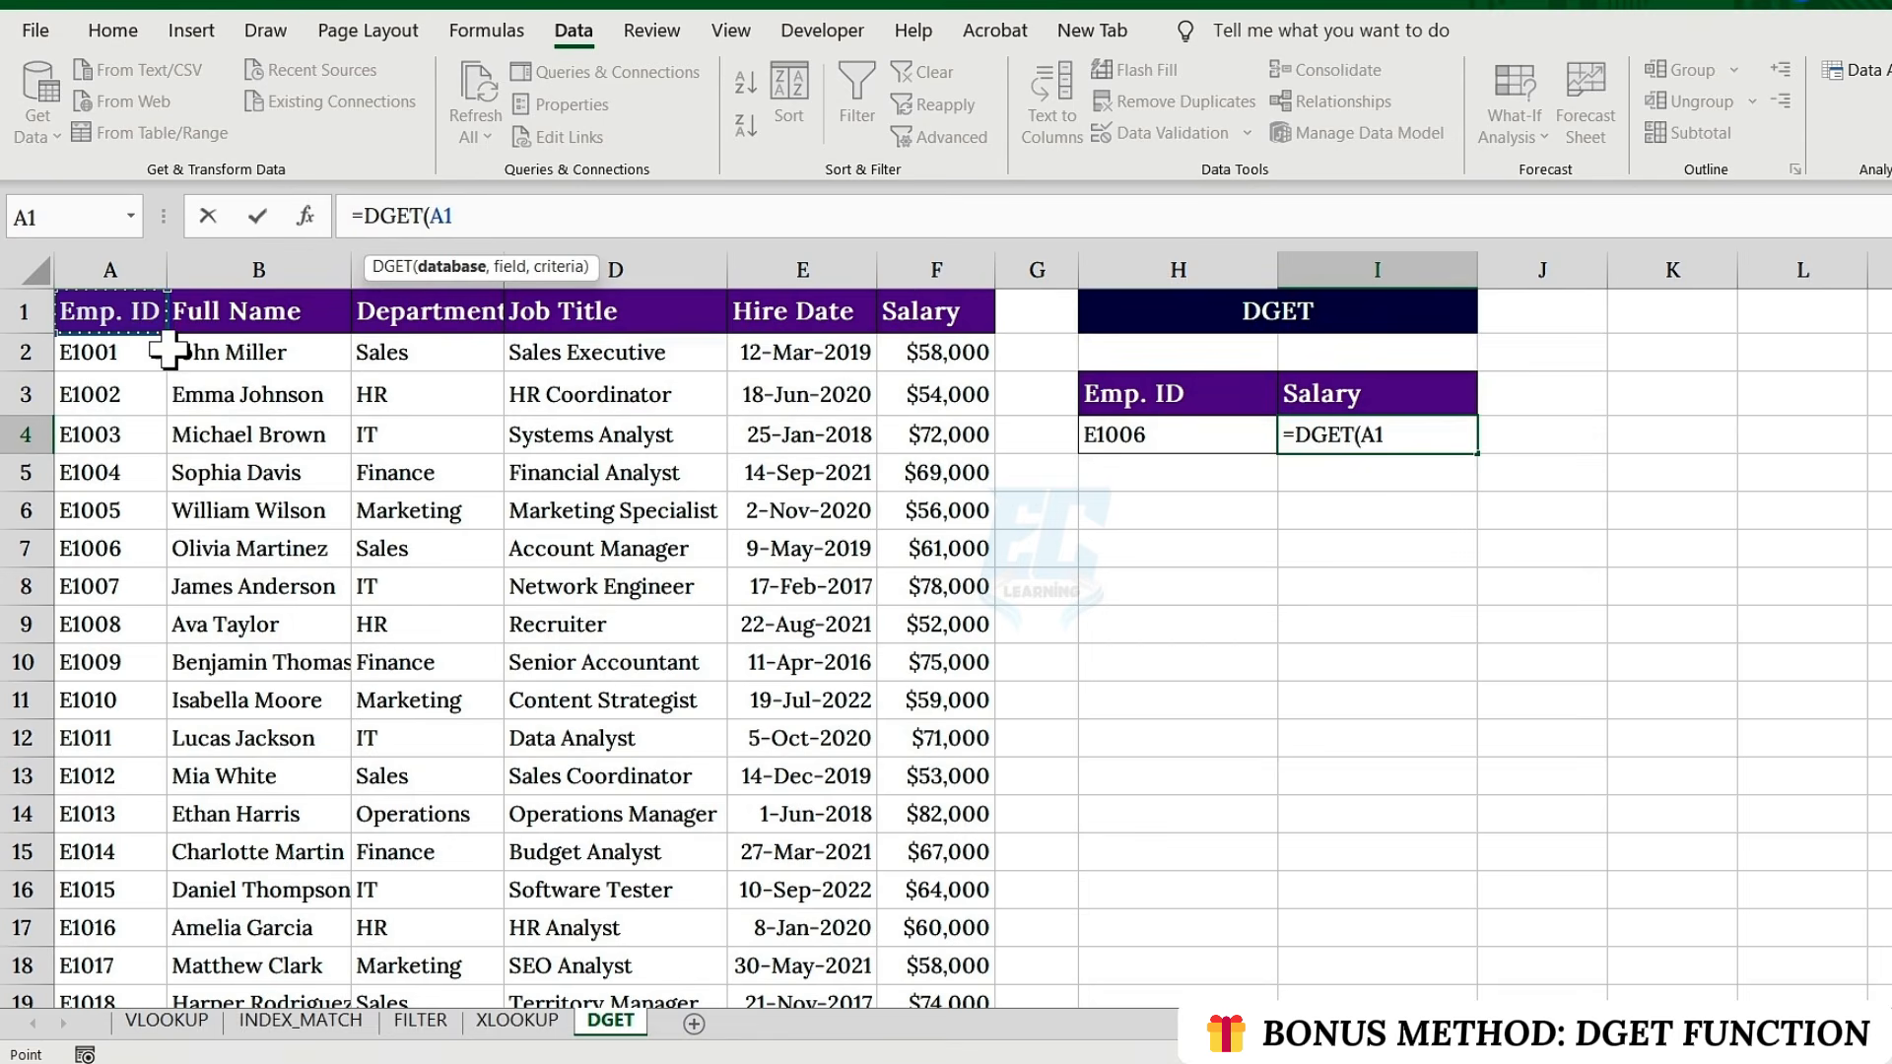
pyautogui.hotkey('ctrl', 'shift', 'Right')
pyautogui.hotkey('ctrl', 'shift', 'Down')
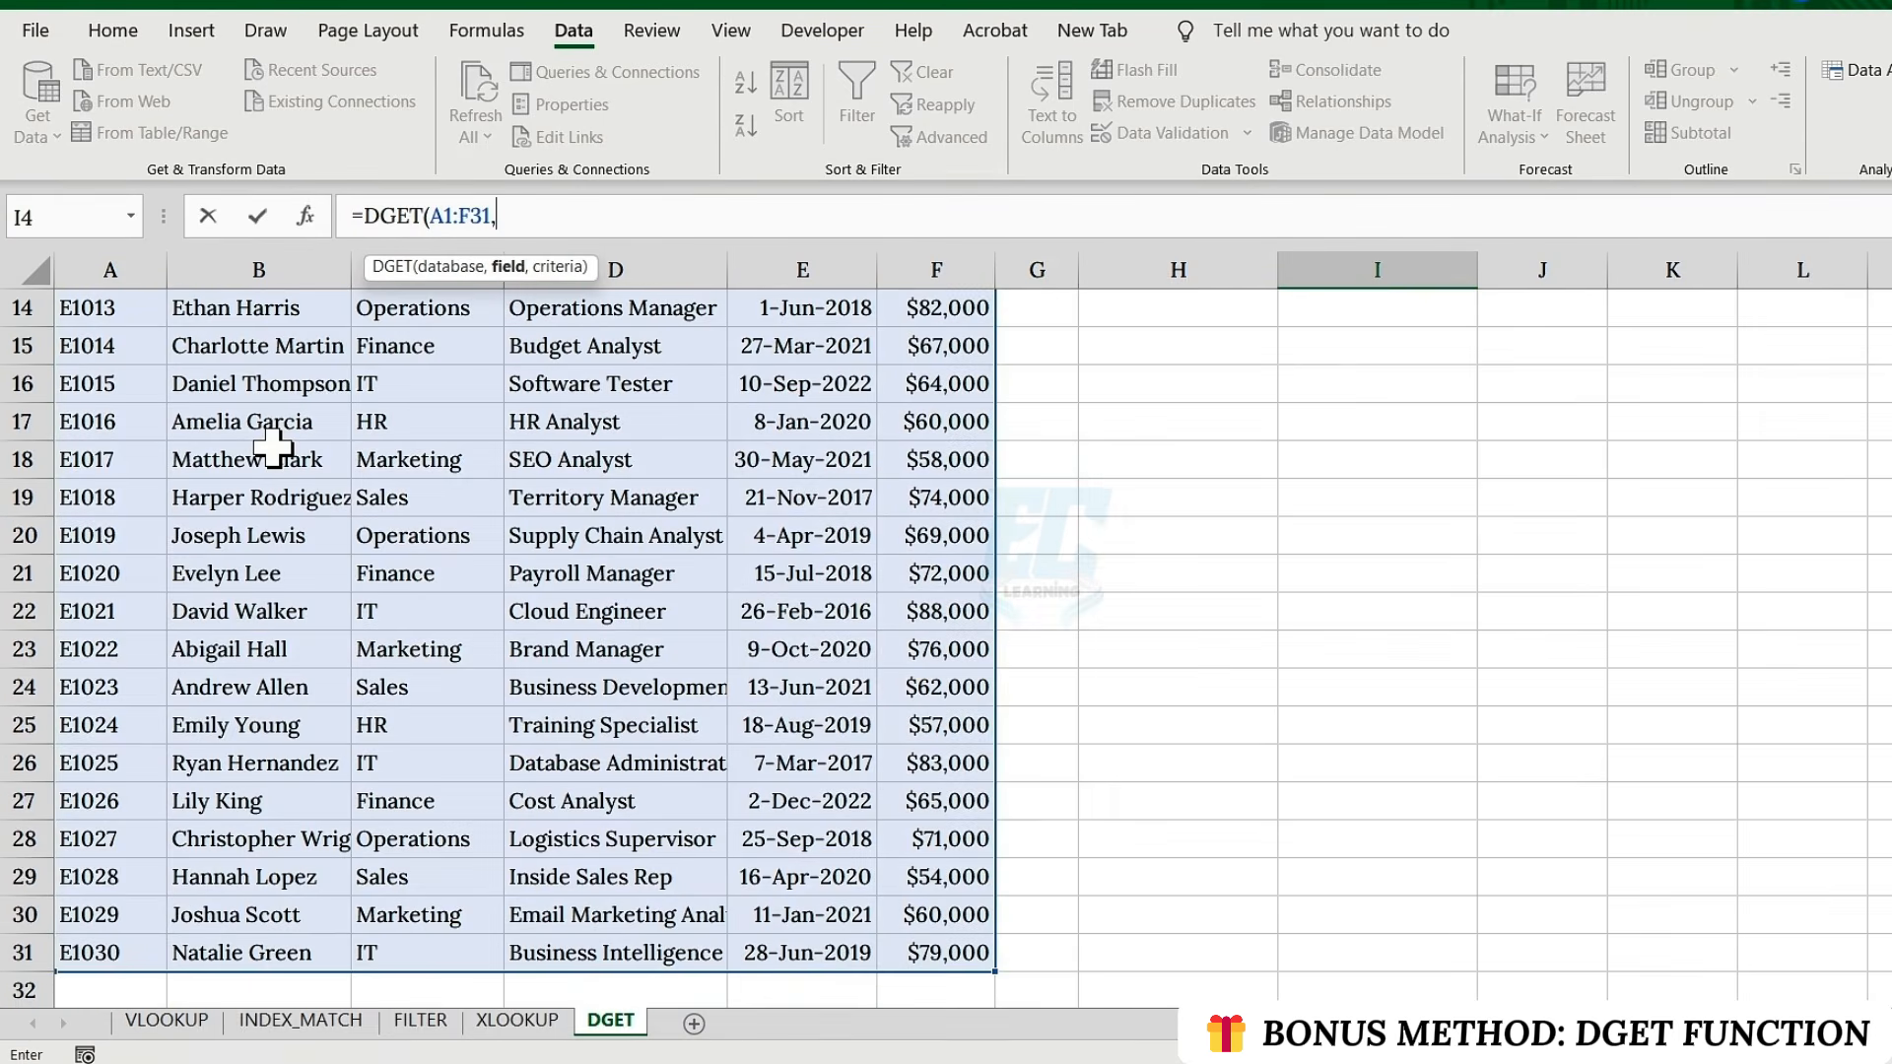
pyautogui.write(',')
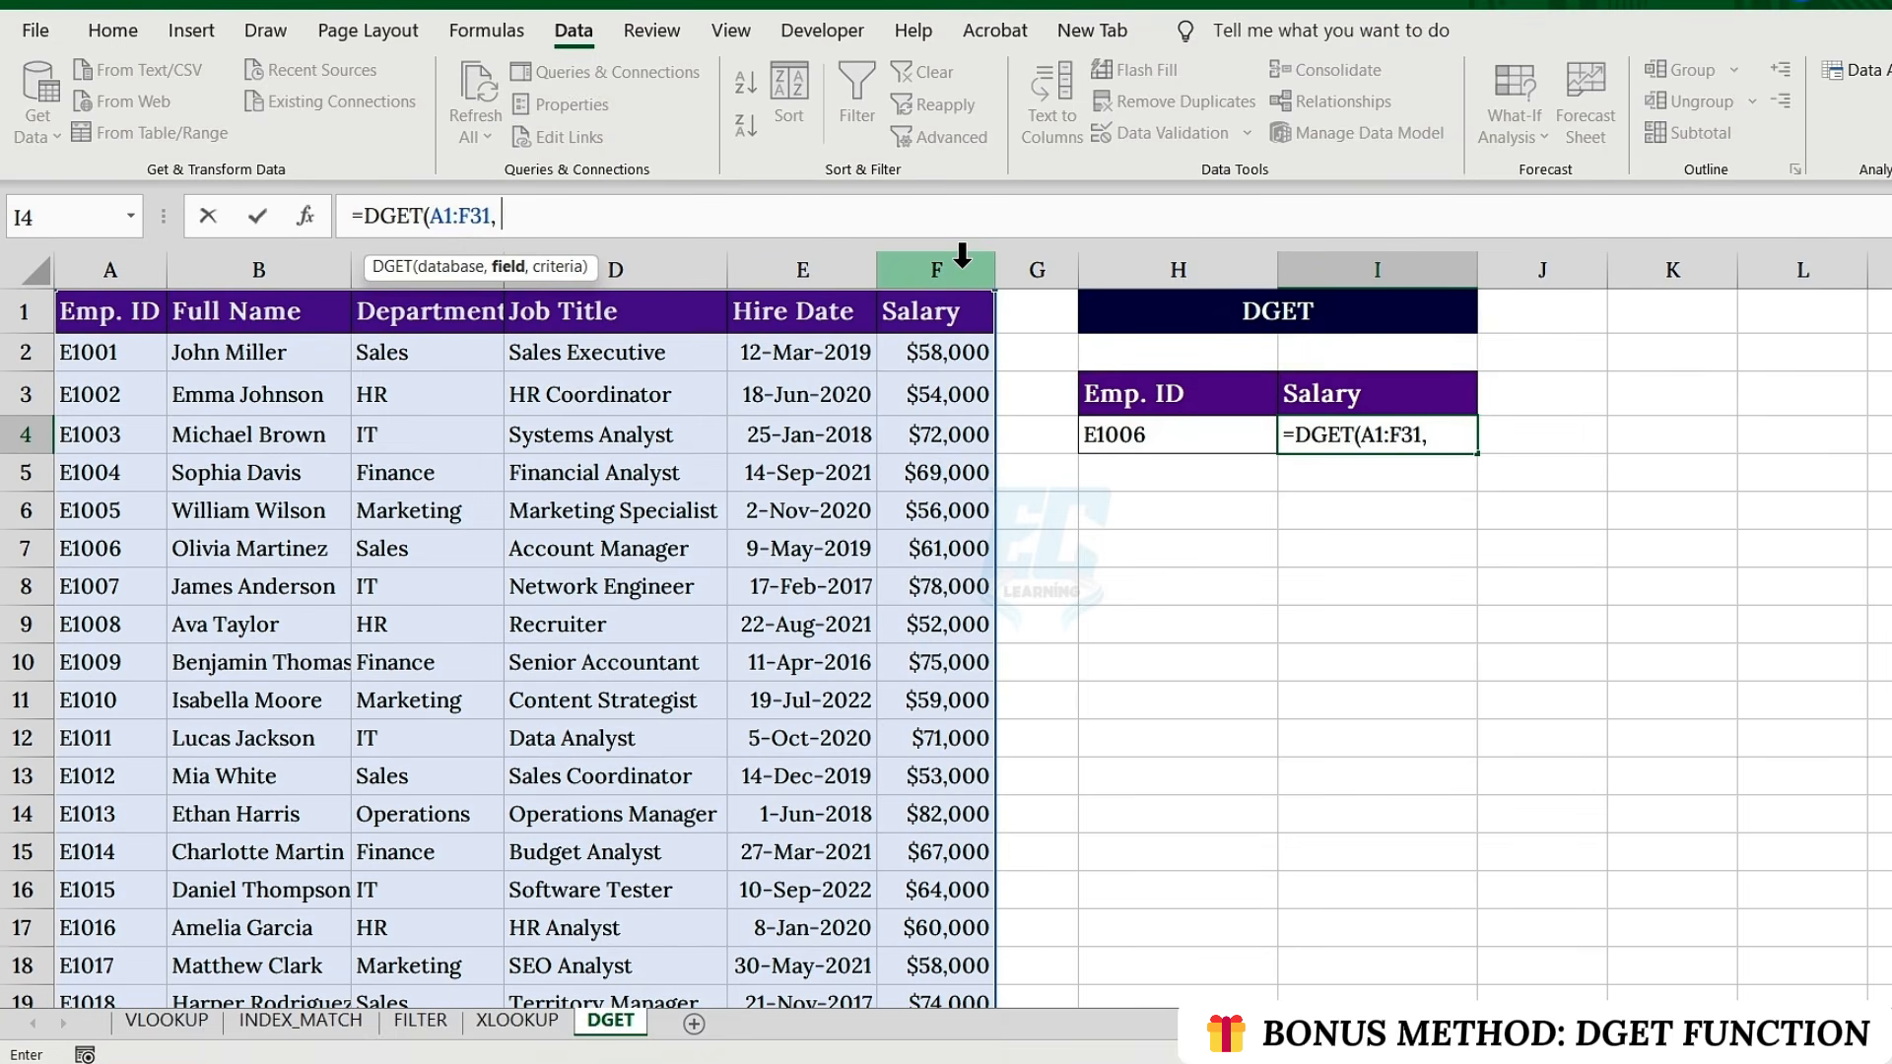
# Complete the I4 DGET formula with I3 as the field and H3:H4 as the criteria, and enter it
pyautogui.click(1350, 394)
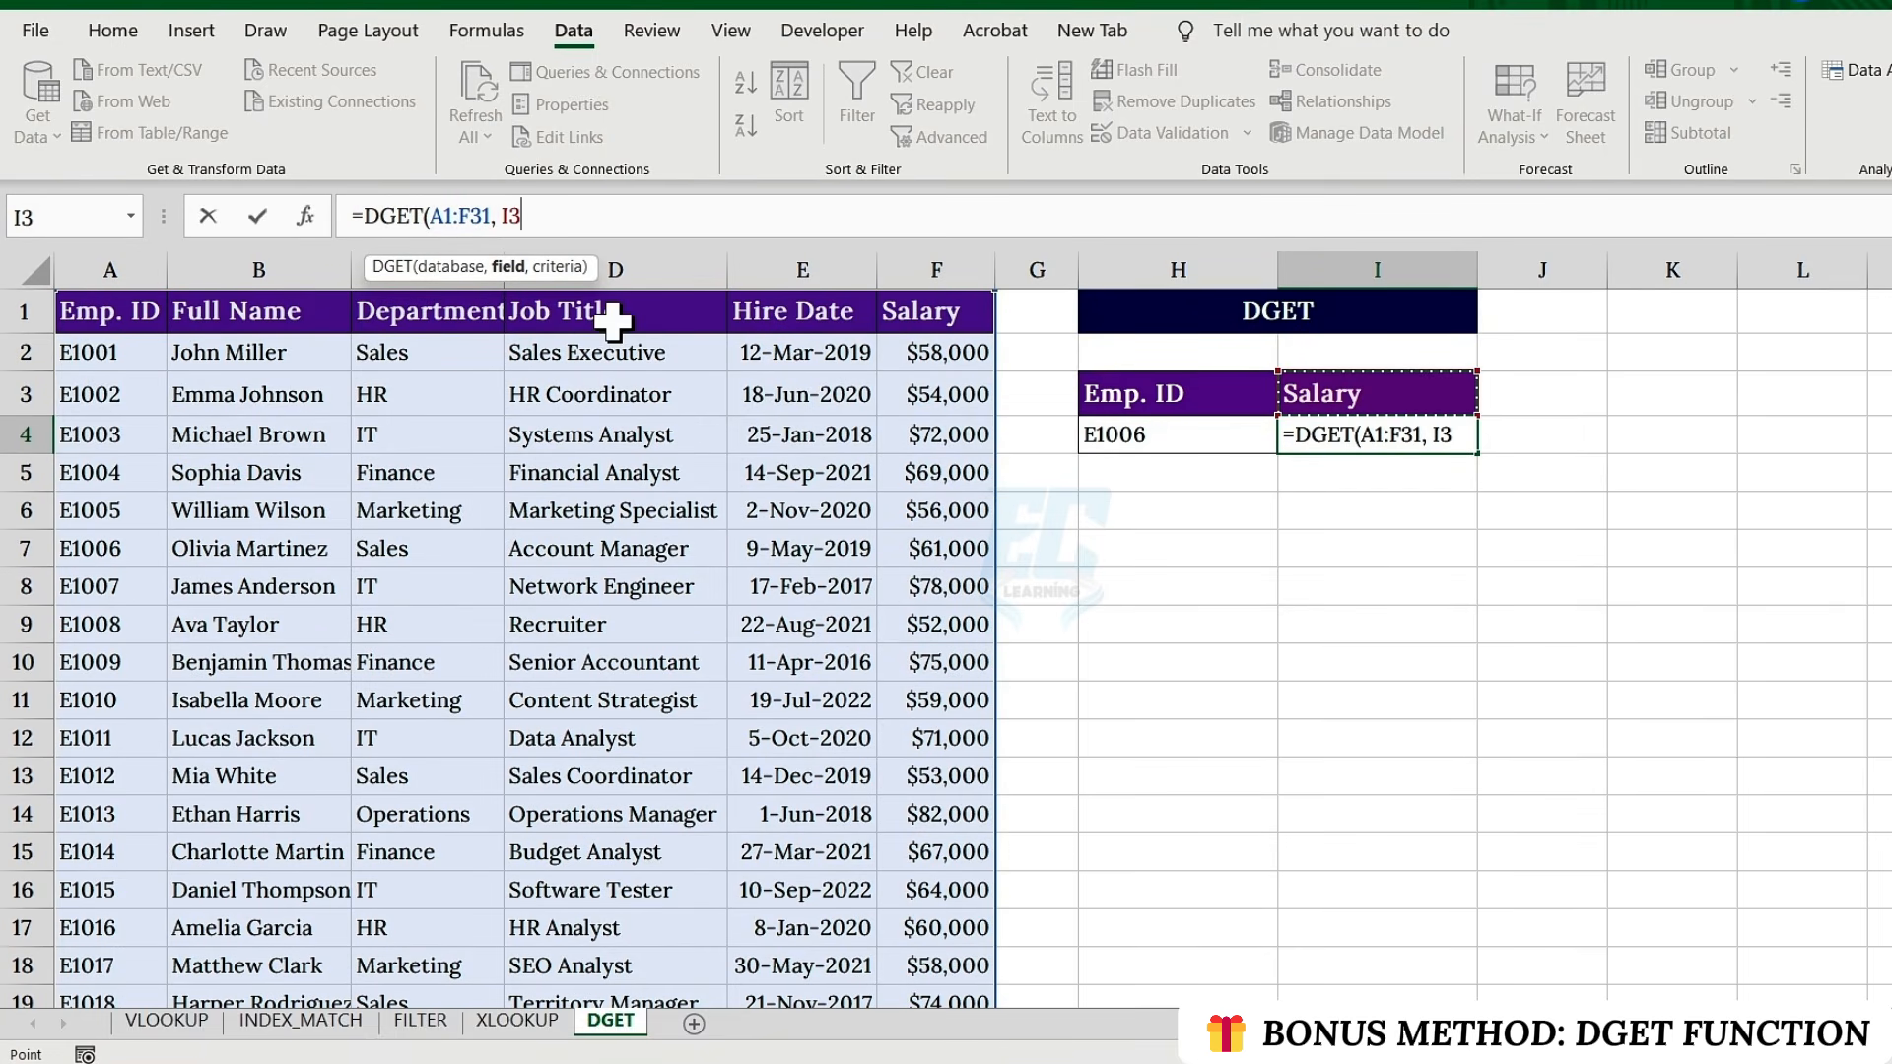
pyautogui.write(',')
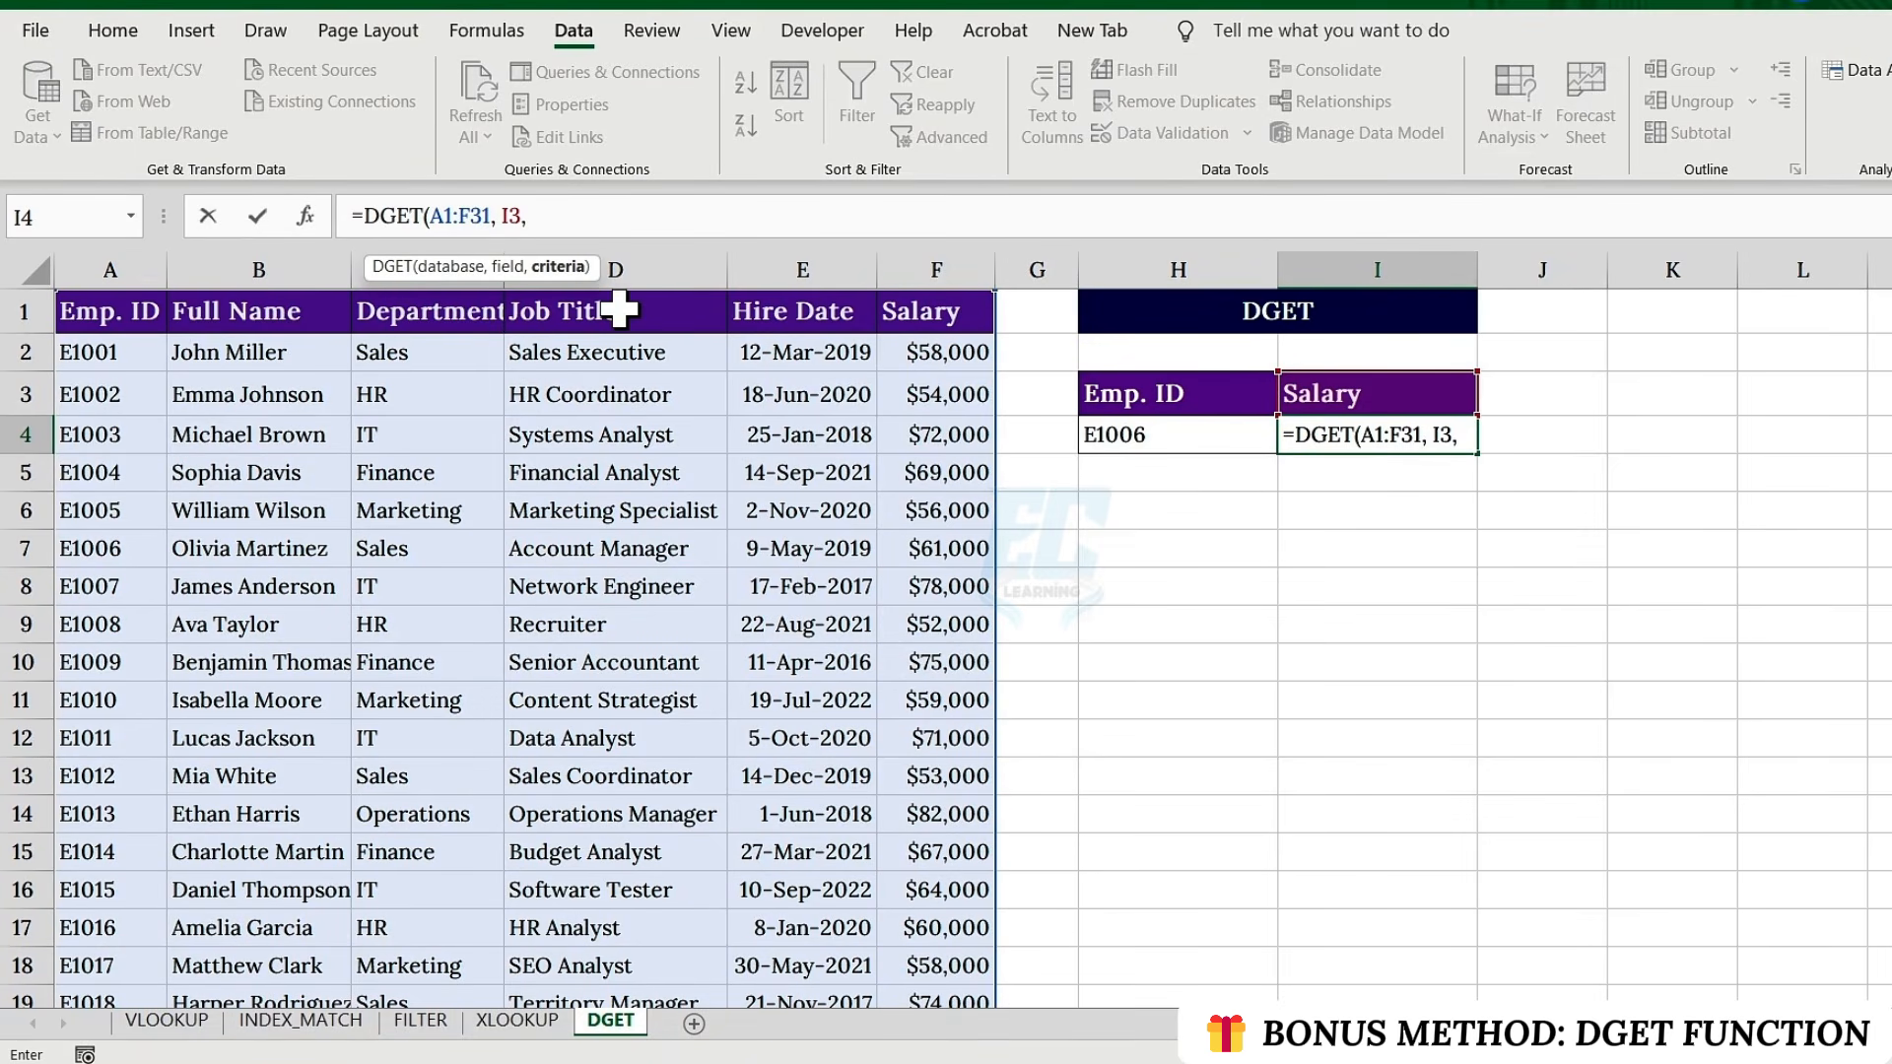
pyautogui.moveTo(1186, 401); pyautogui.dragTo(1180, 431)
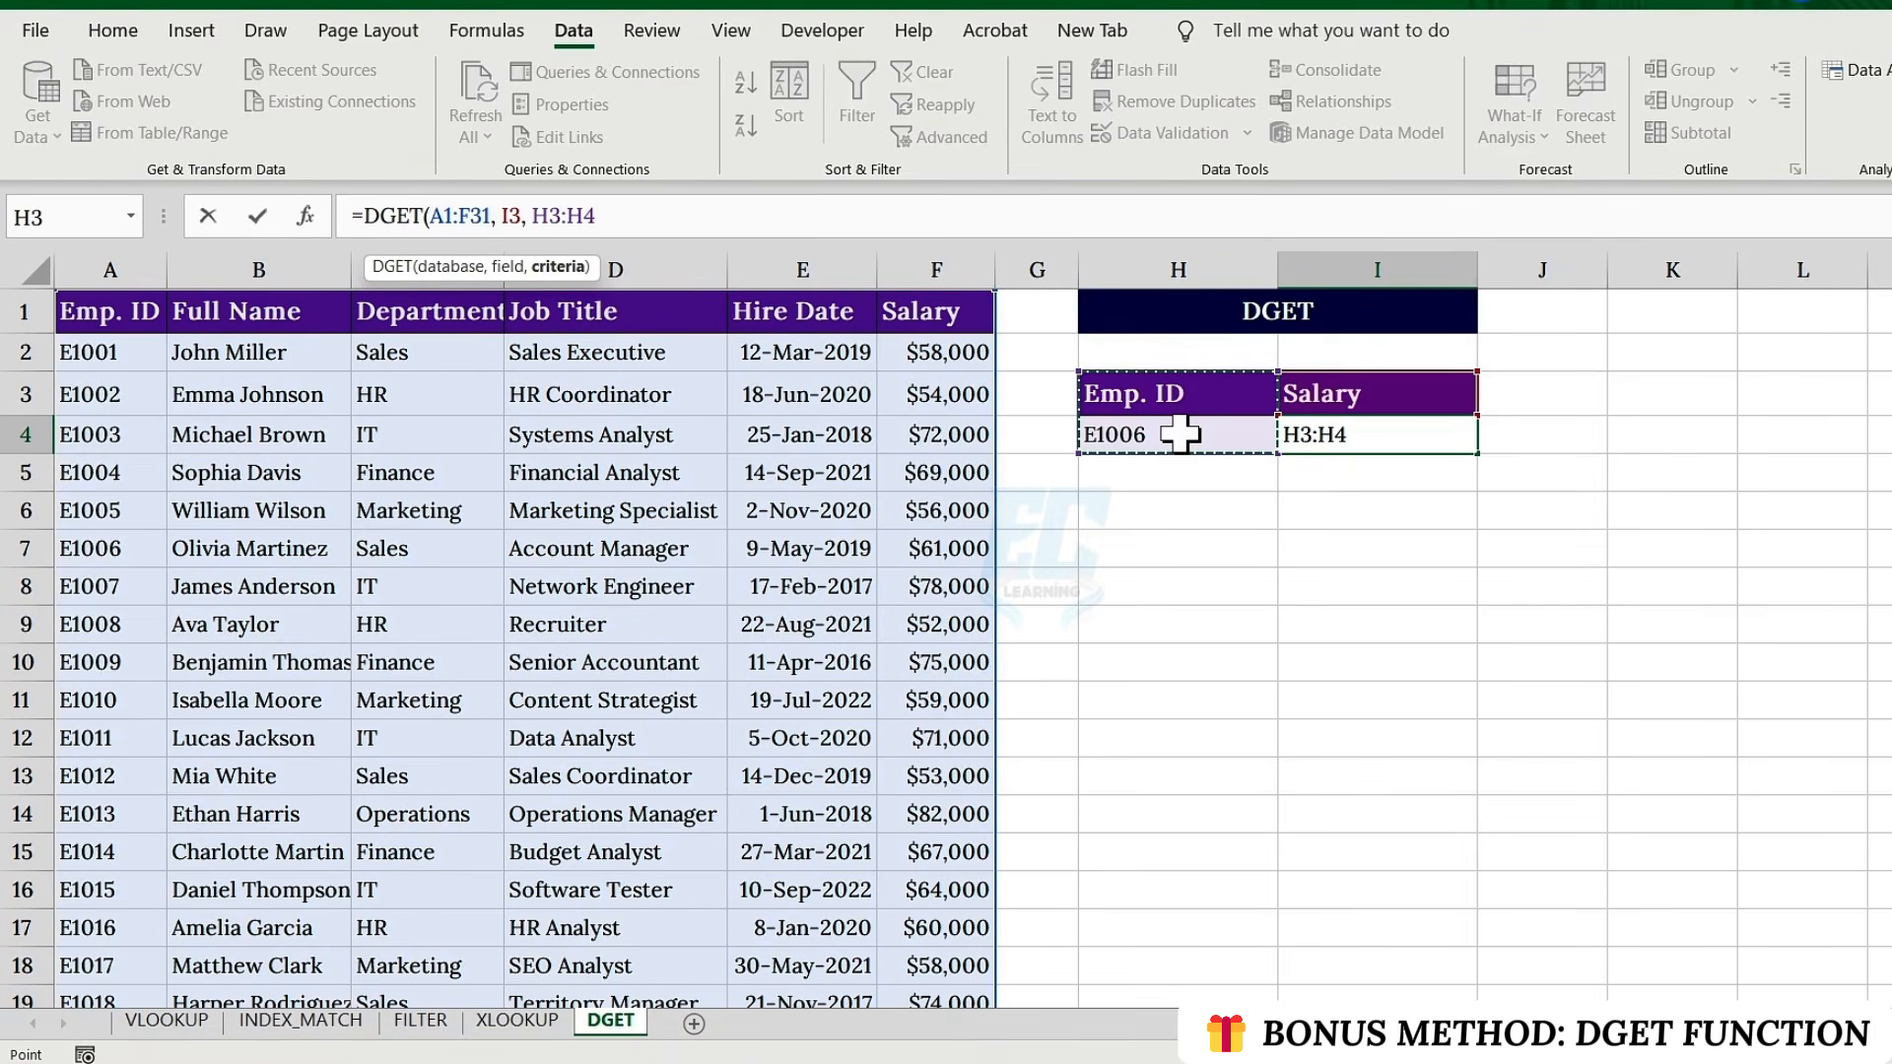
pyautogui.write(')')
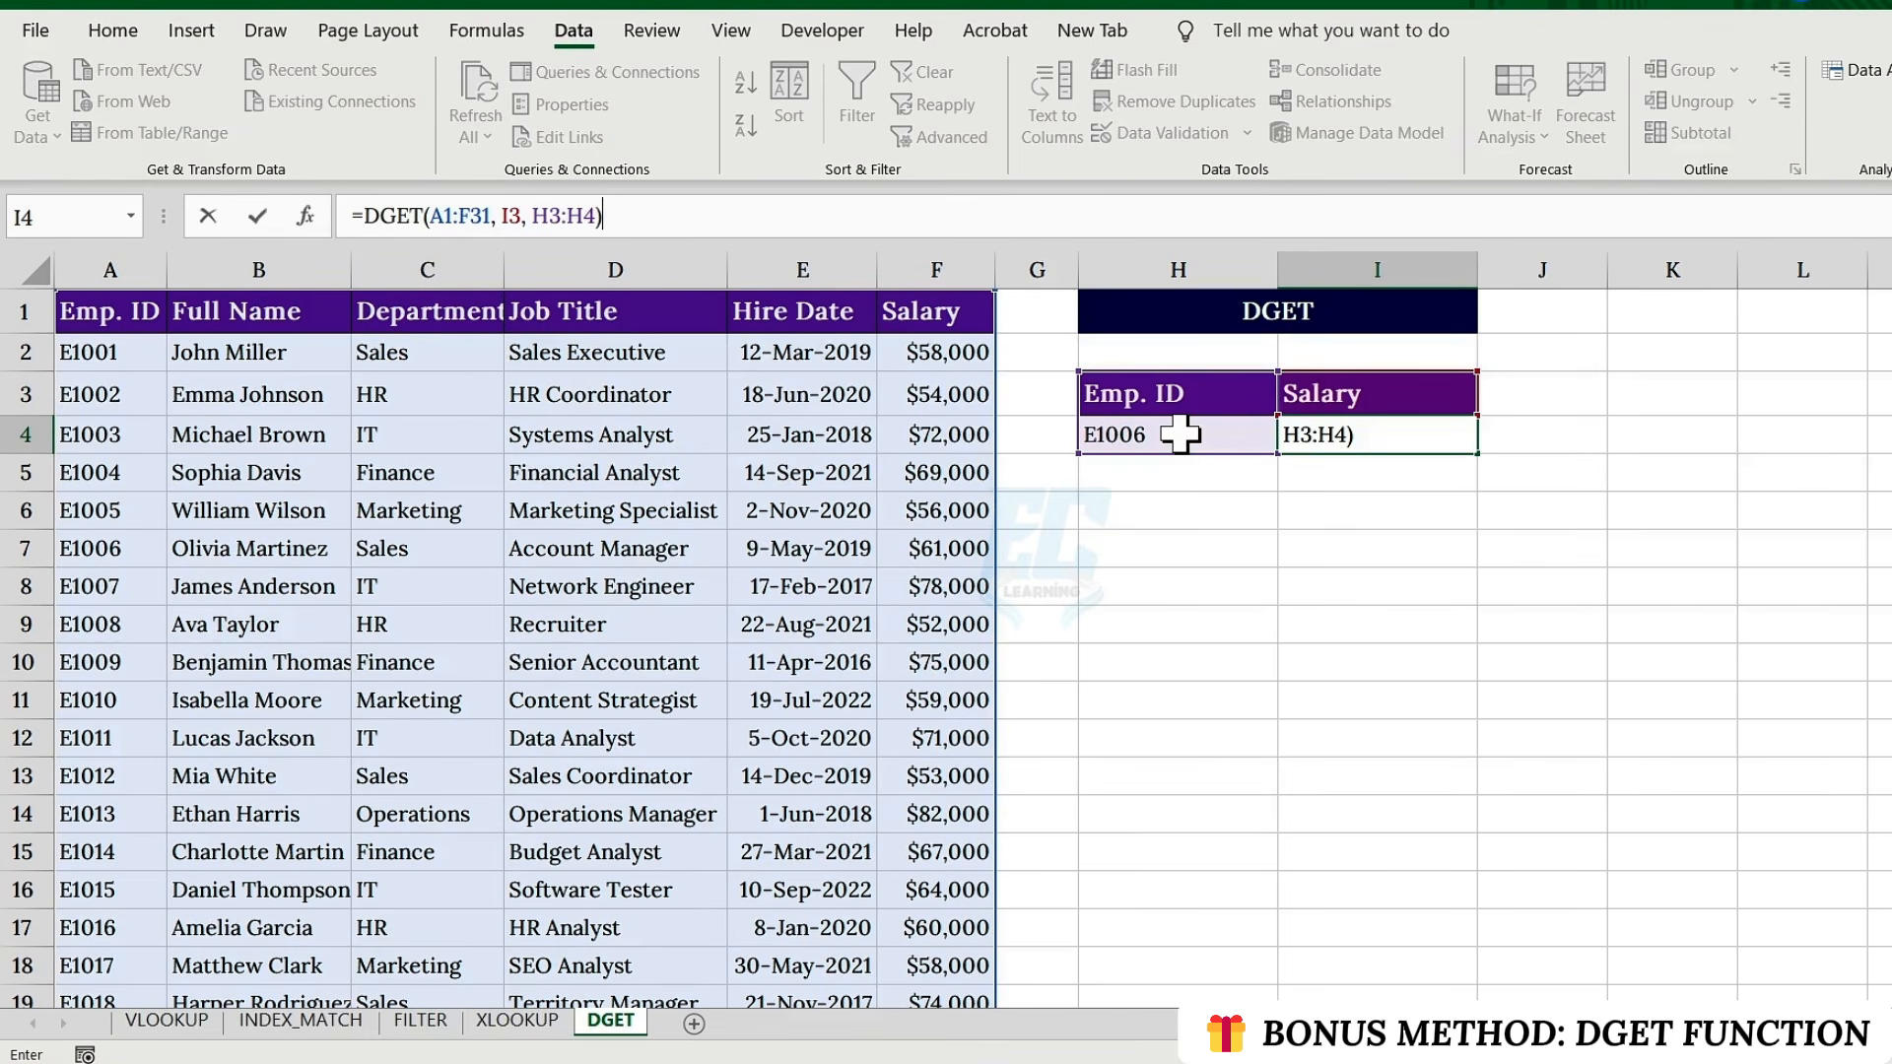
pyautogui.press('Return')
# Test the DGET salary lookup by switching the employee ID in H4 to E1010, E1016 and E1021
pyautogui.click(1228, 443)
pyautogui.click(1290, 440)
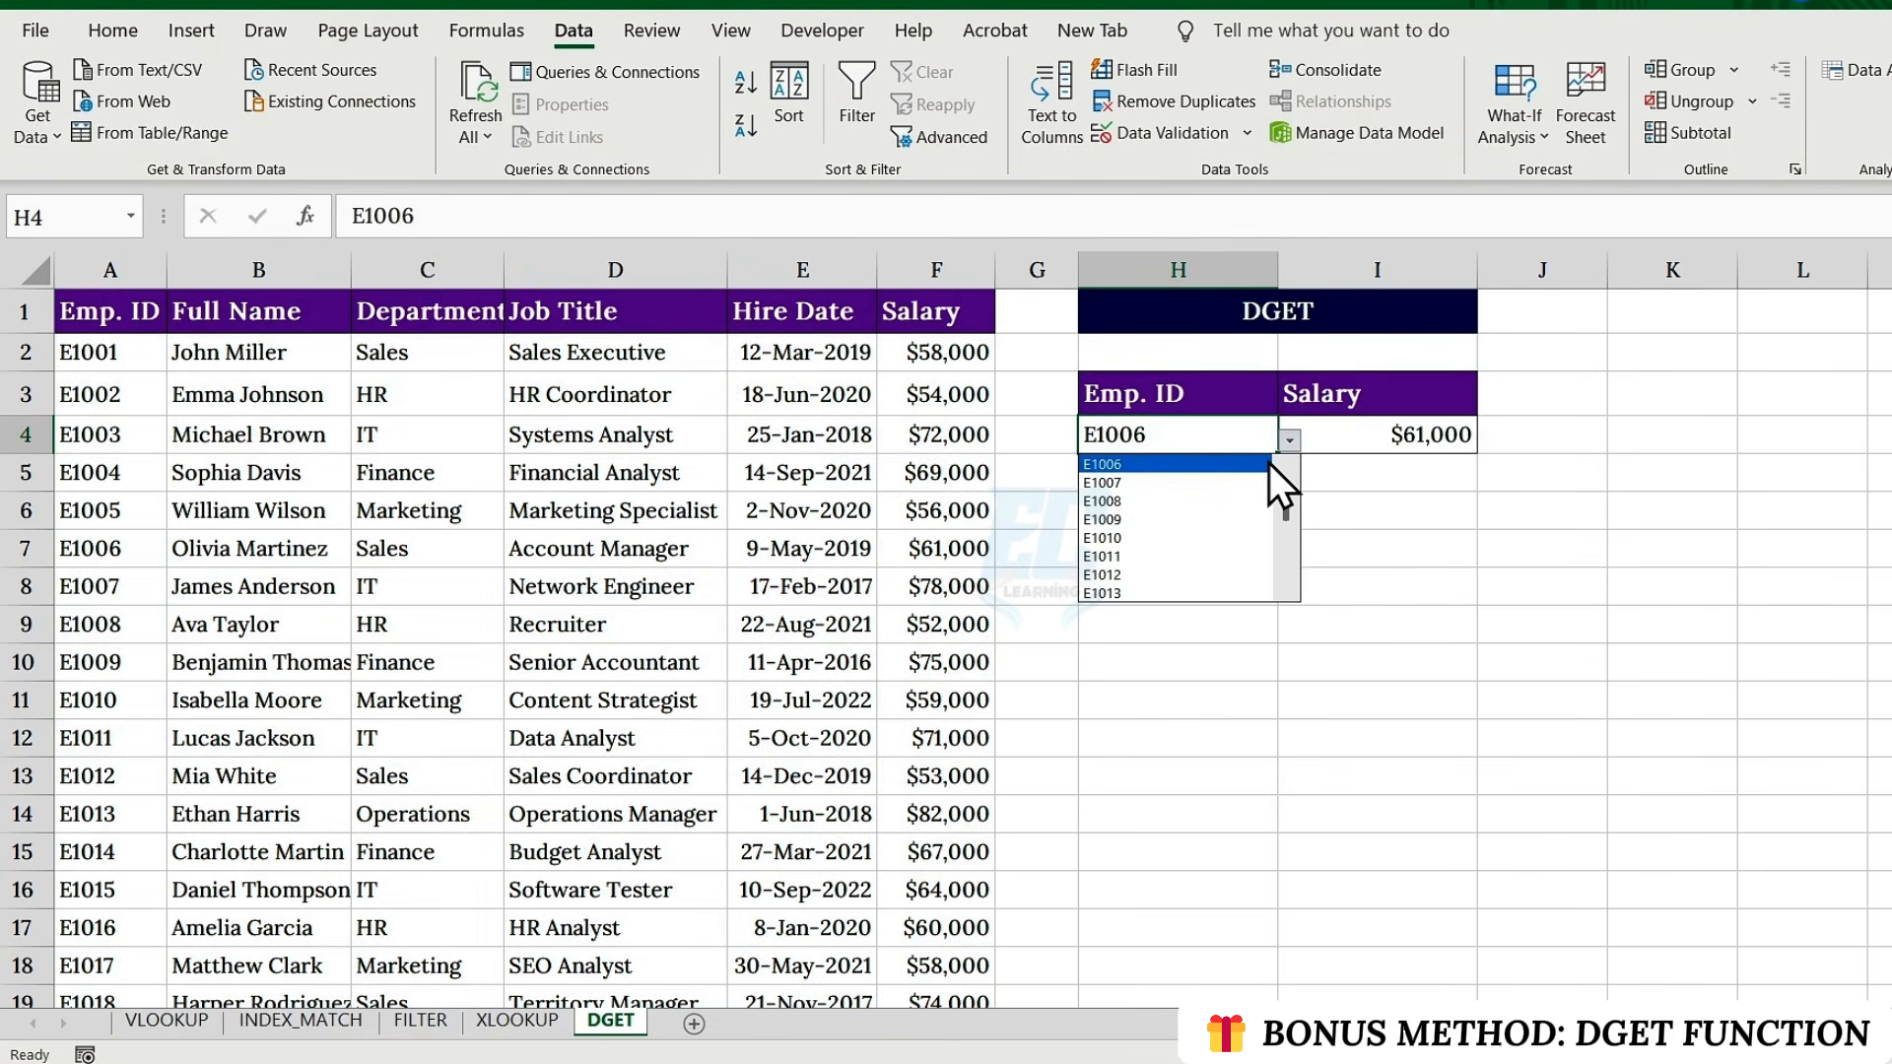
pyautogui.click(1158, 539)
pyautogui.click(1289, 440)
pyautogui.click(1202, 576)
pyautogui.click(1289, 440)
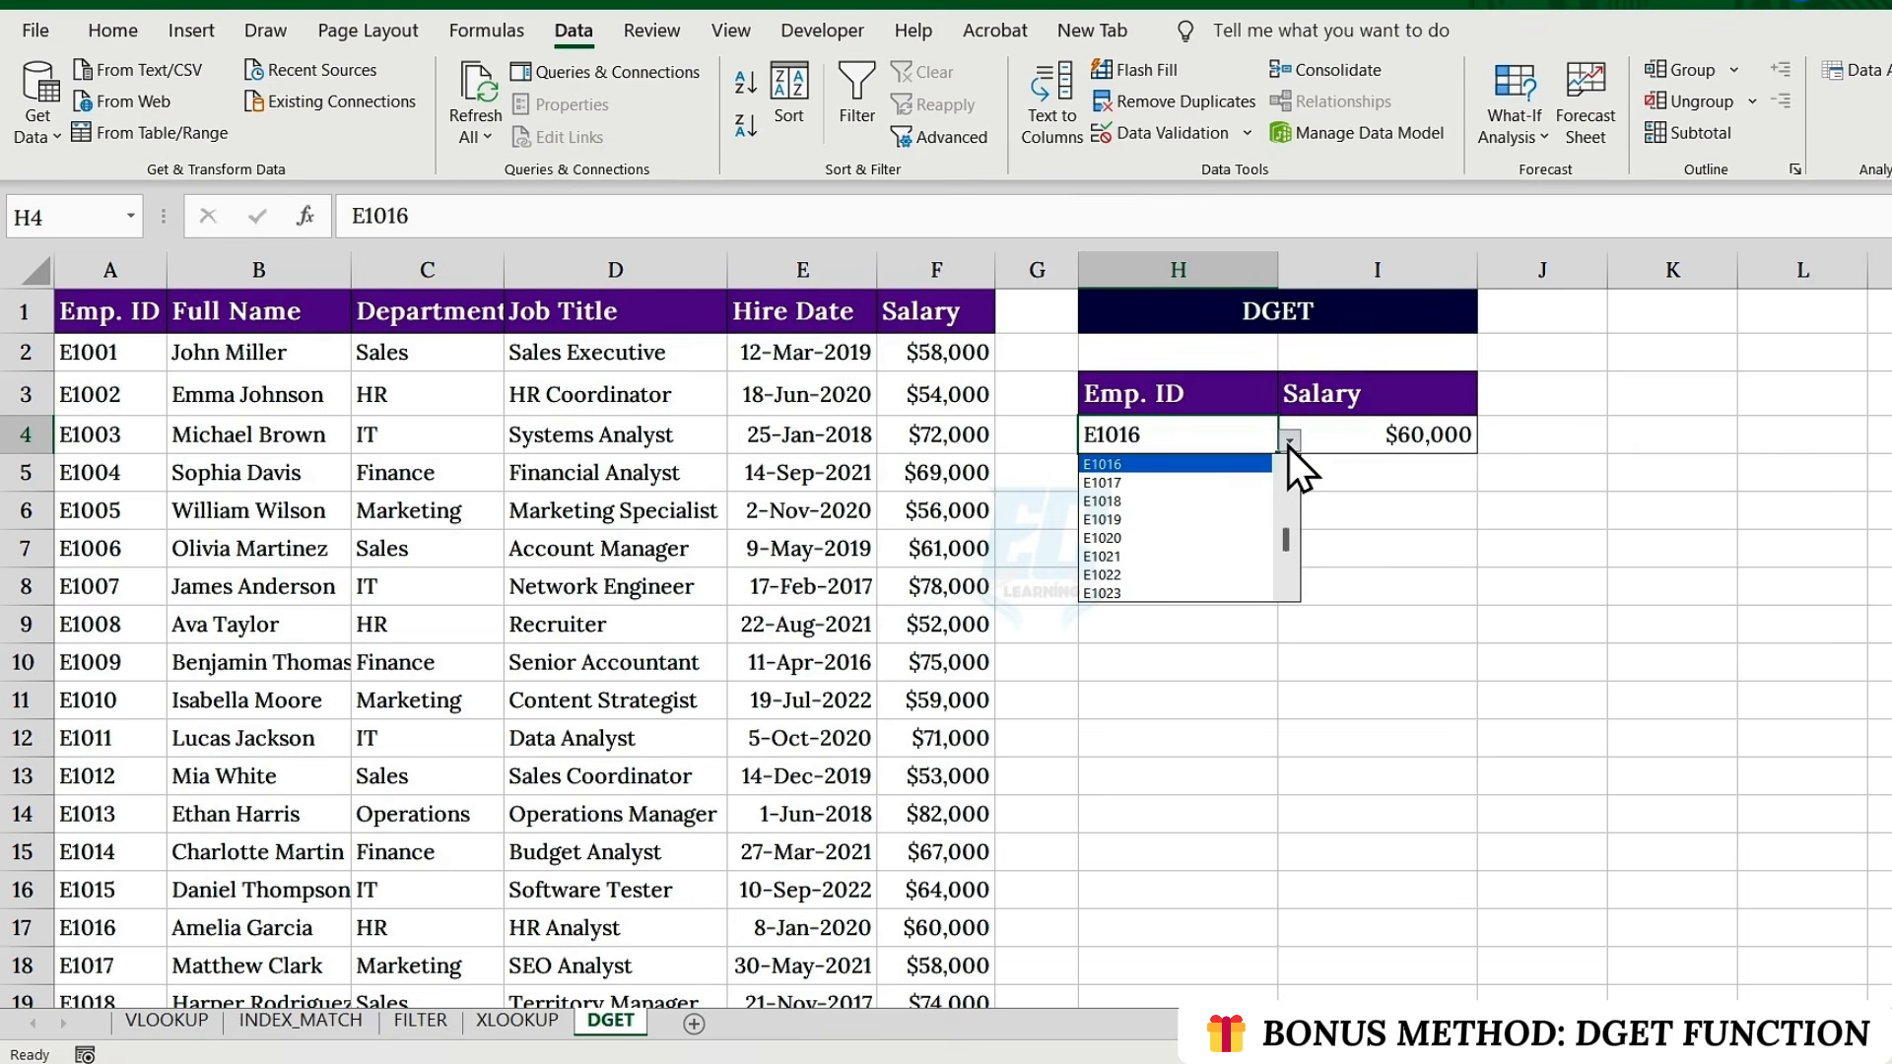
pyautogui.click(1140, 550)
# Change the field header in I3 to Full Name so the DGET formula returns employee names
pyautogui.click(1422, 386)
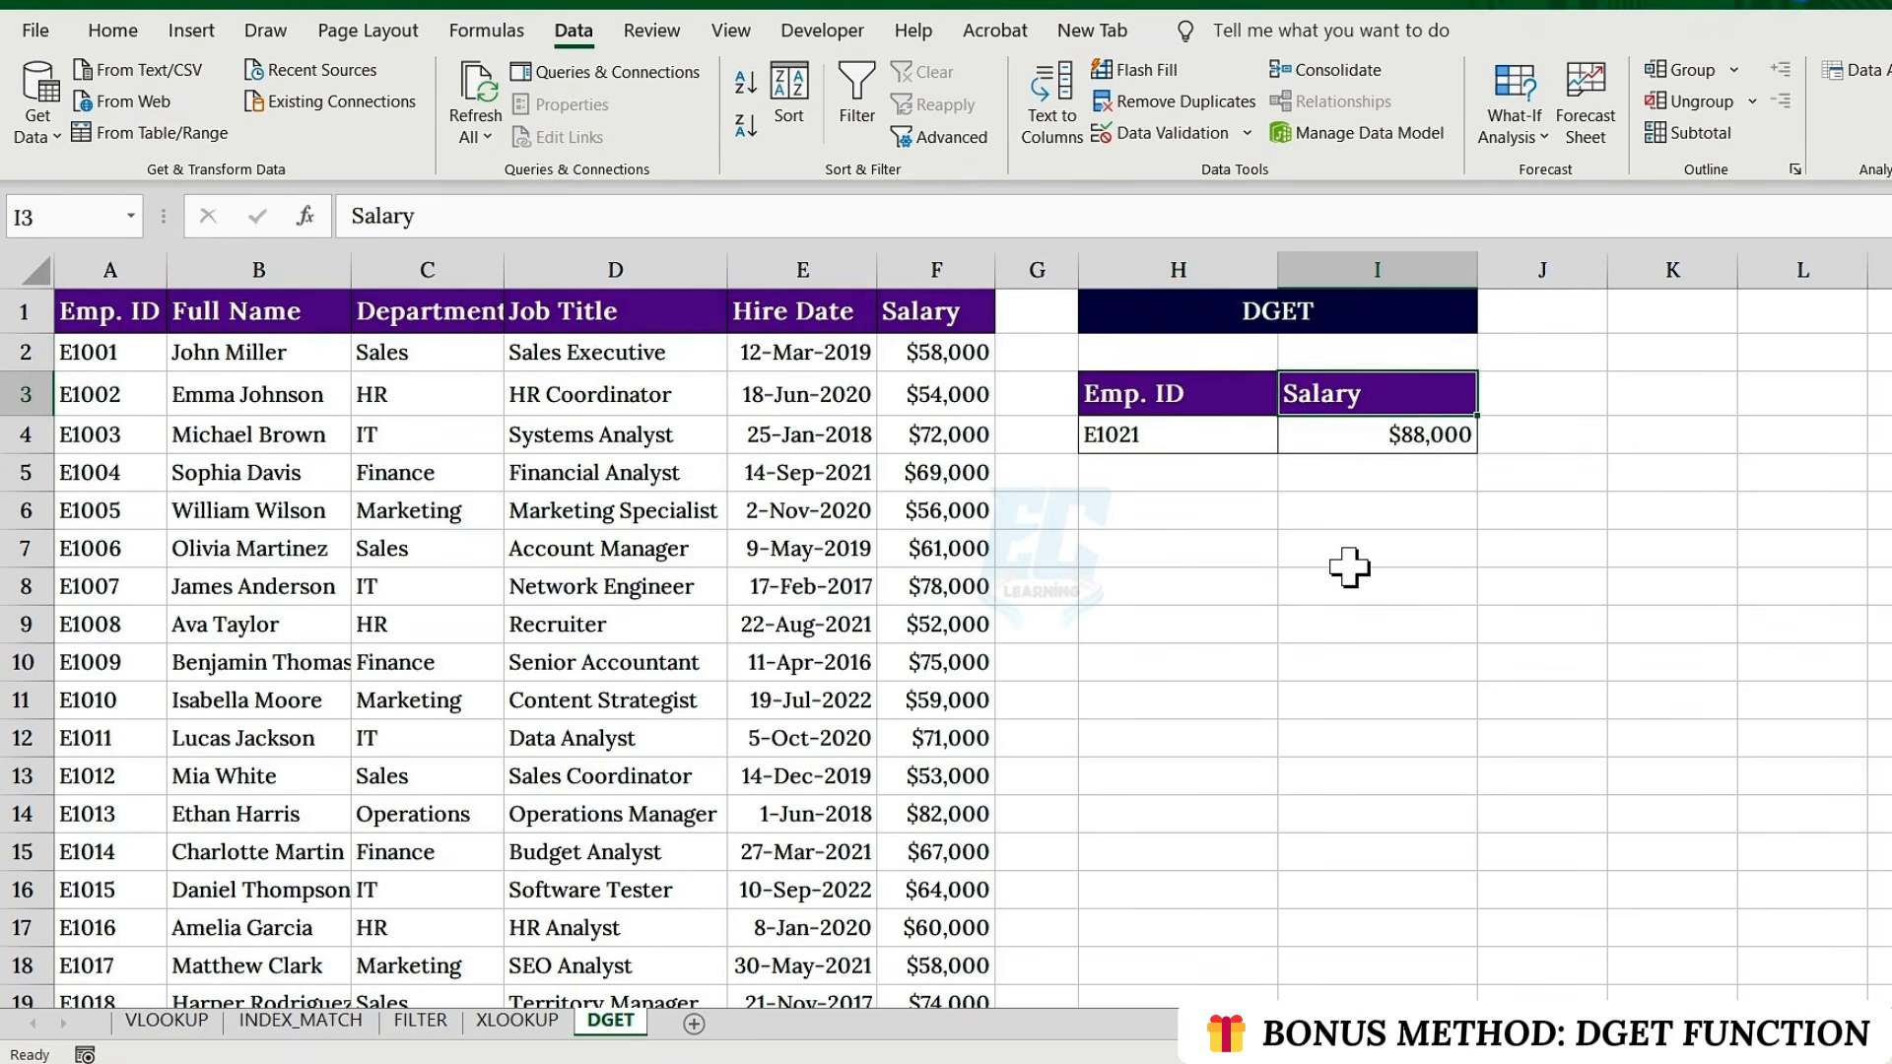
pyautogui.write('Full Name')
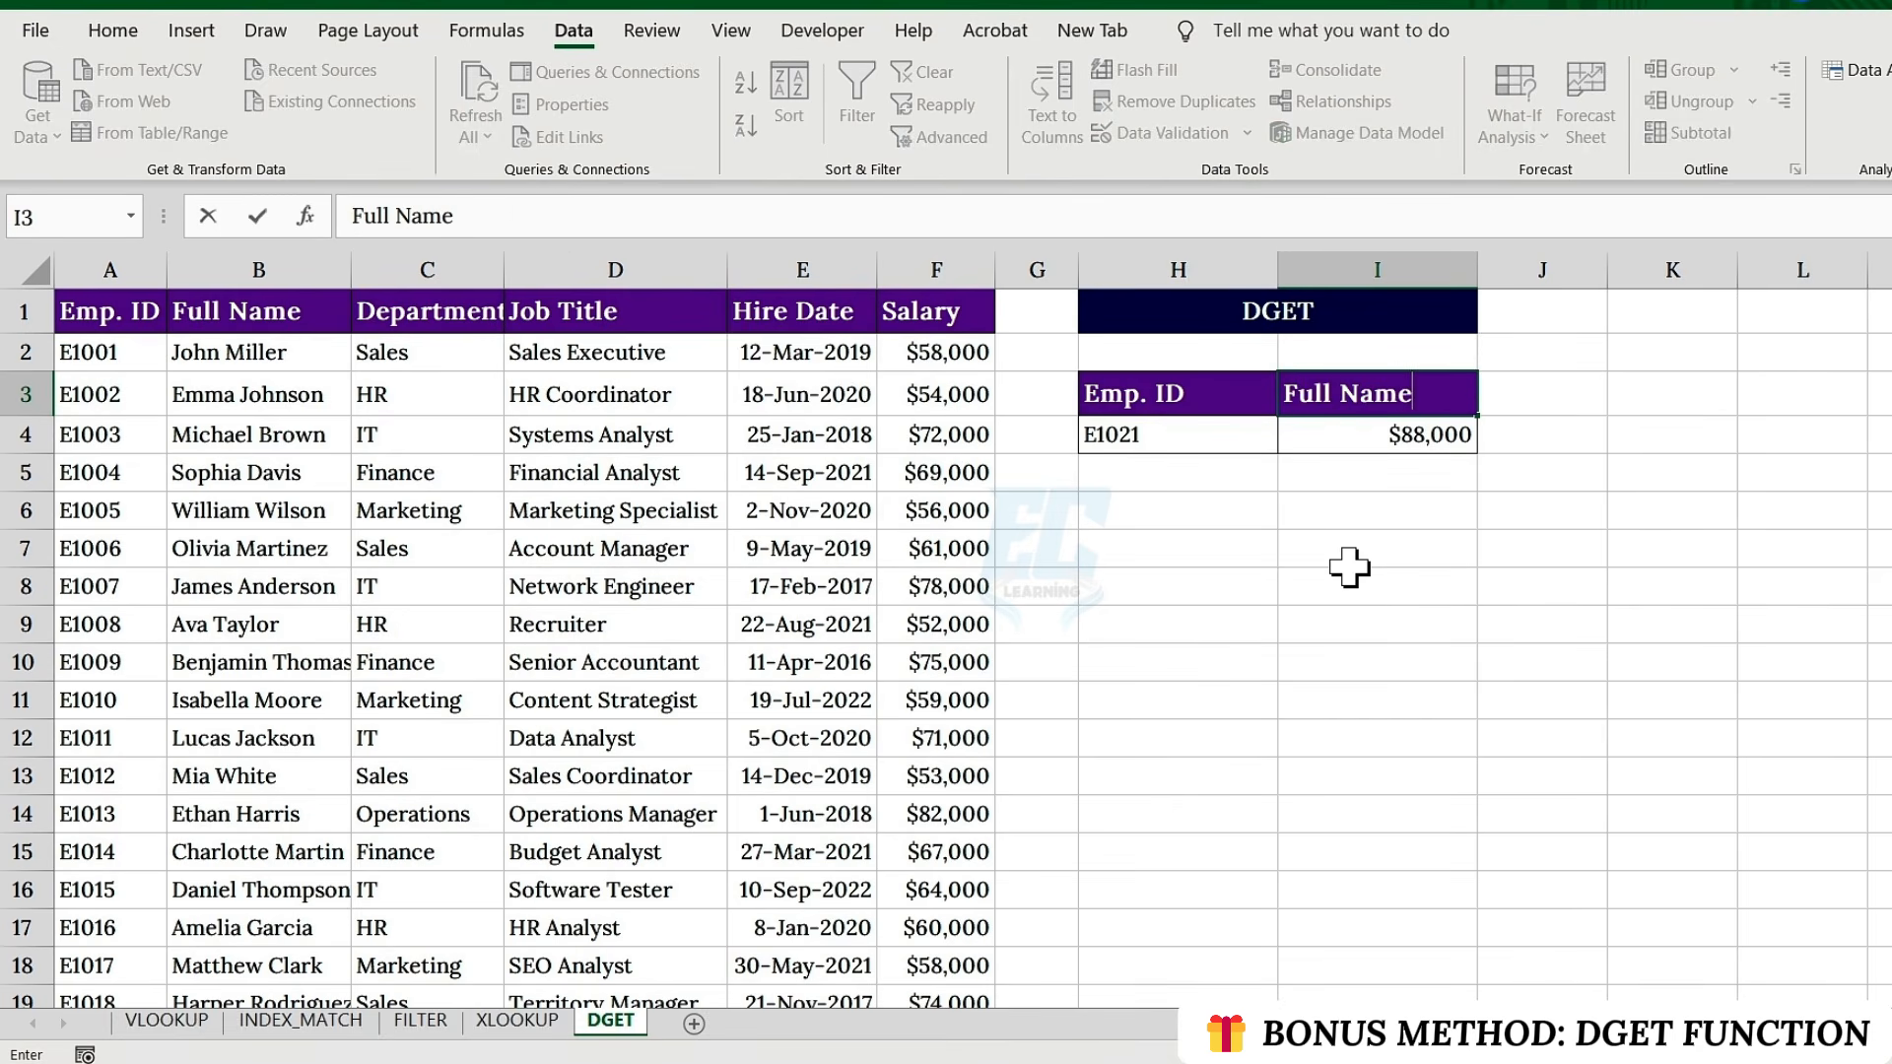
pyautogui.press('Return')
# Test the DGET name lookup by switching the employee ID in H4 to E1025 and E1029, and select I4 to check its formula
pyautogui.click(1206, 446)
pyautogui.click(1290, 441)
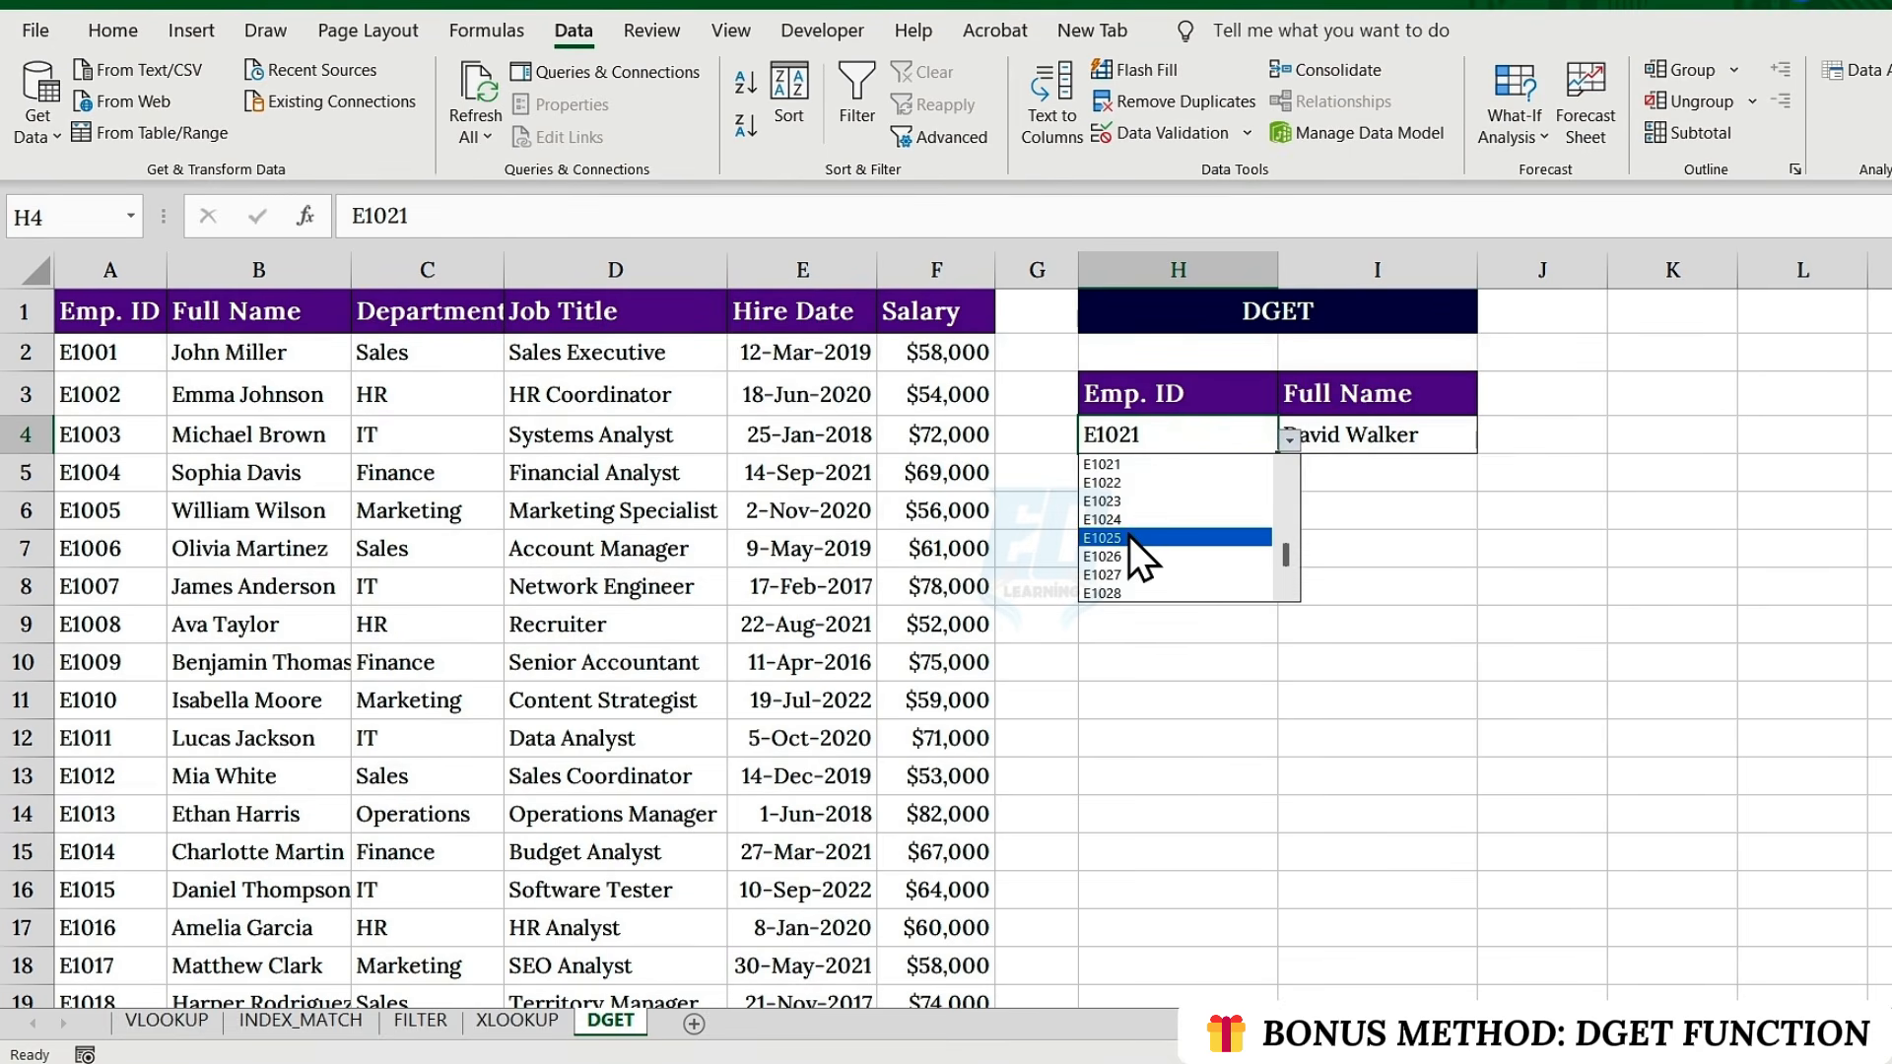
pyautogui.click(1129, 536)
pyautogui.click(1290, 440)
pyautogui.click(1134, 555)
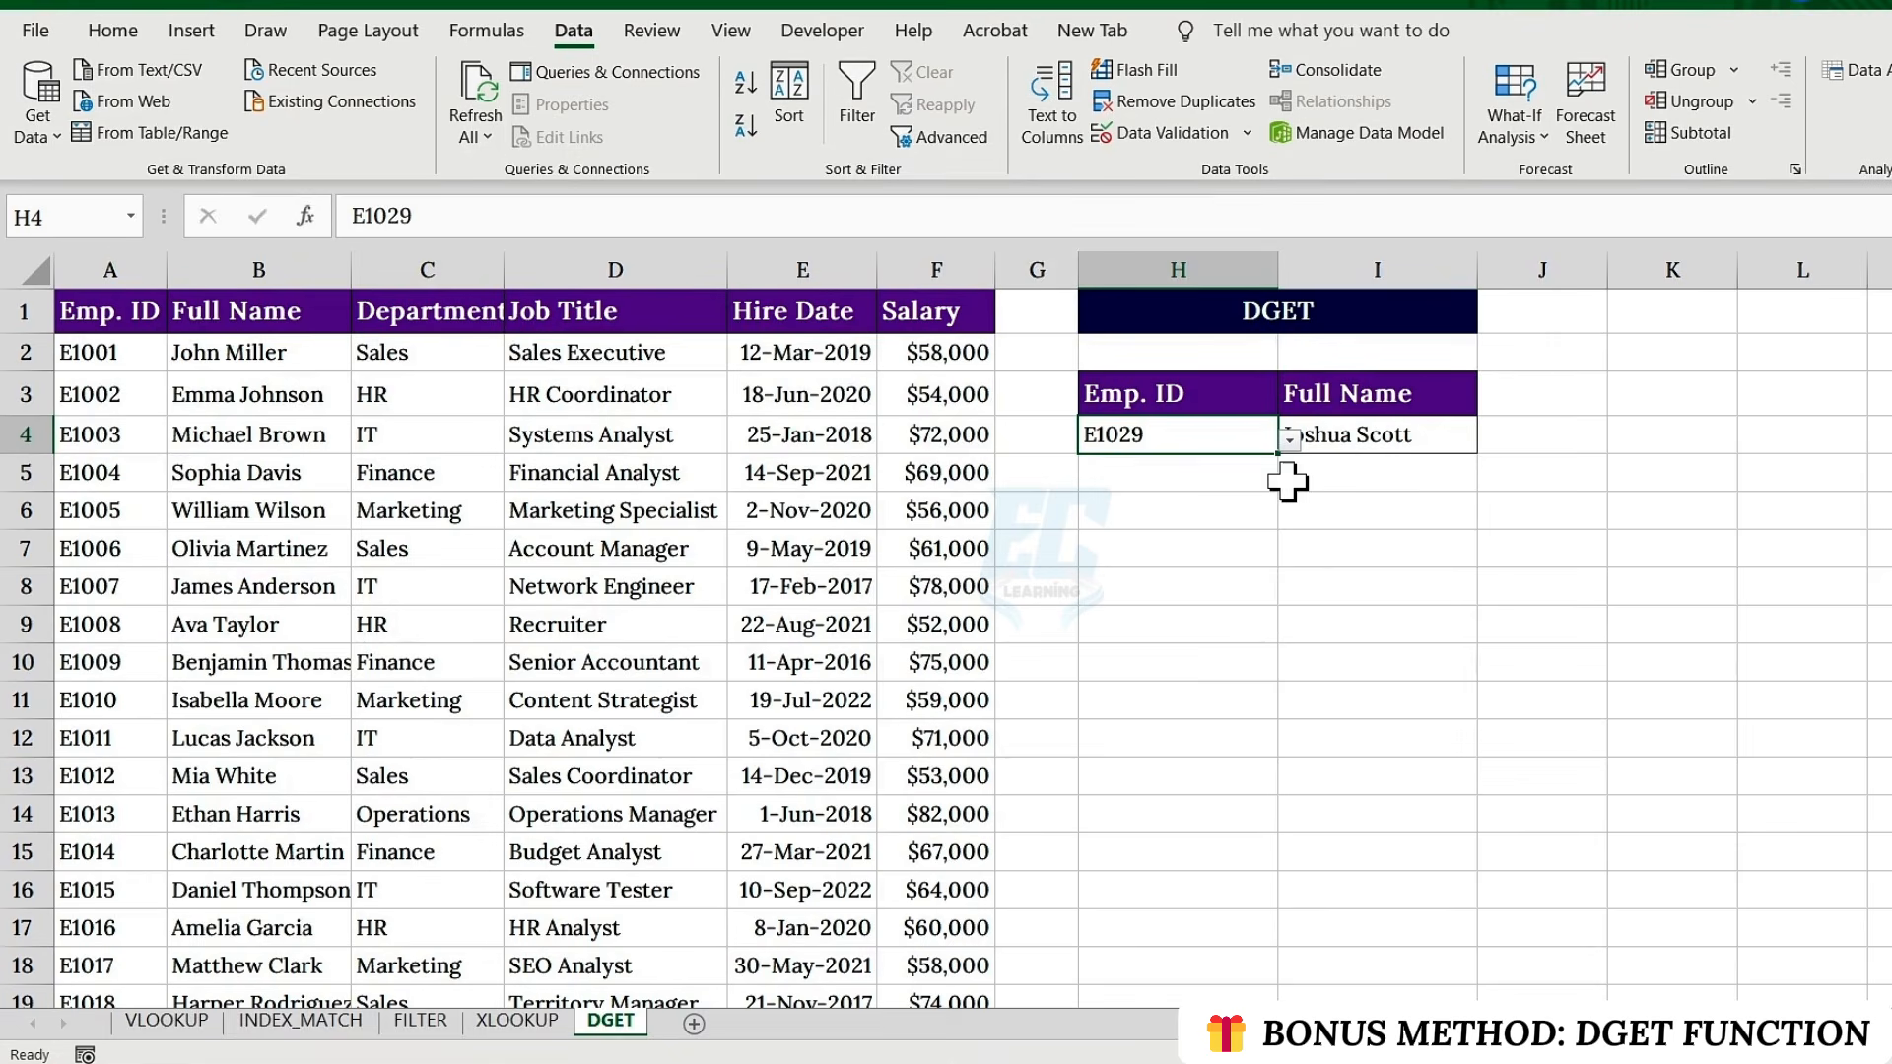
pyautogui.click(1468, 445)
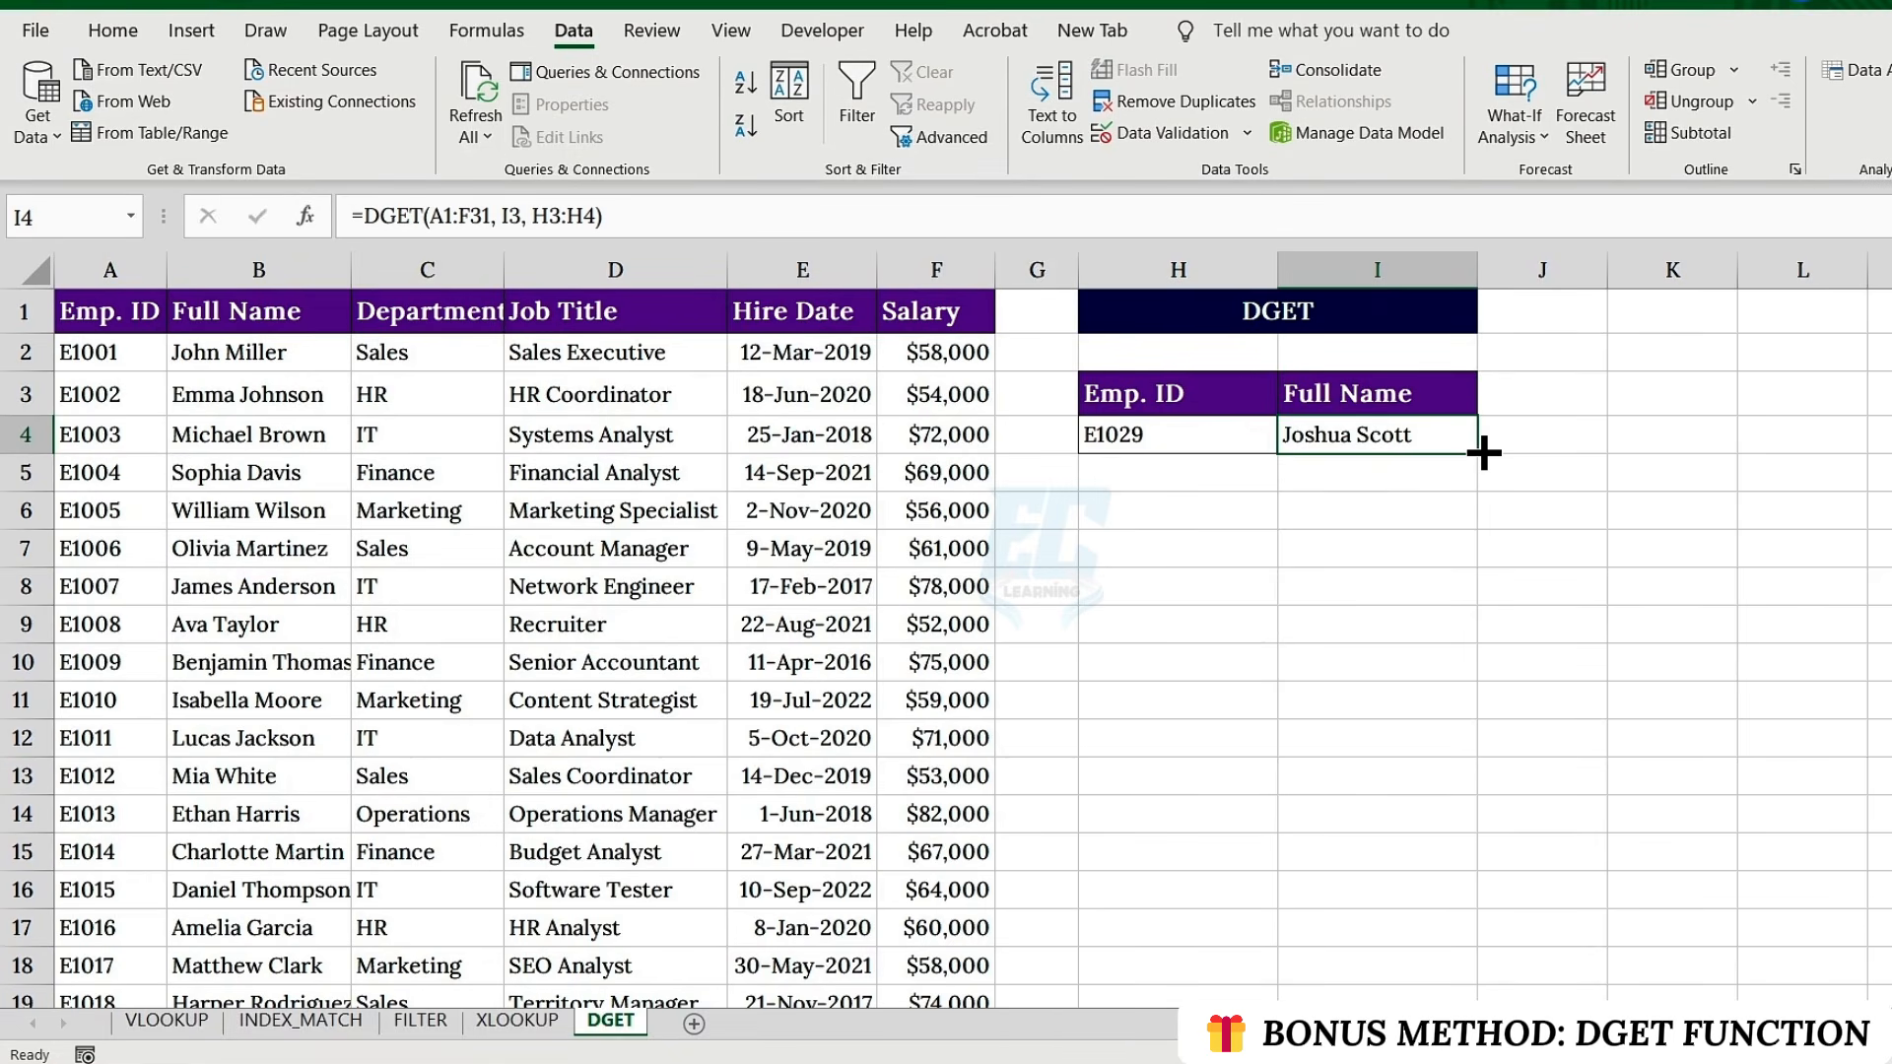